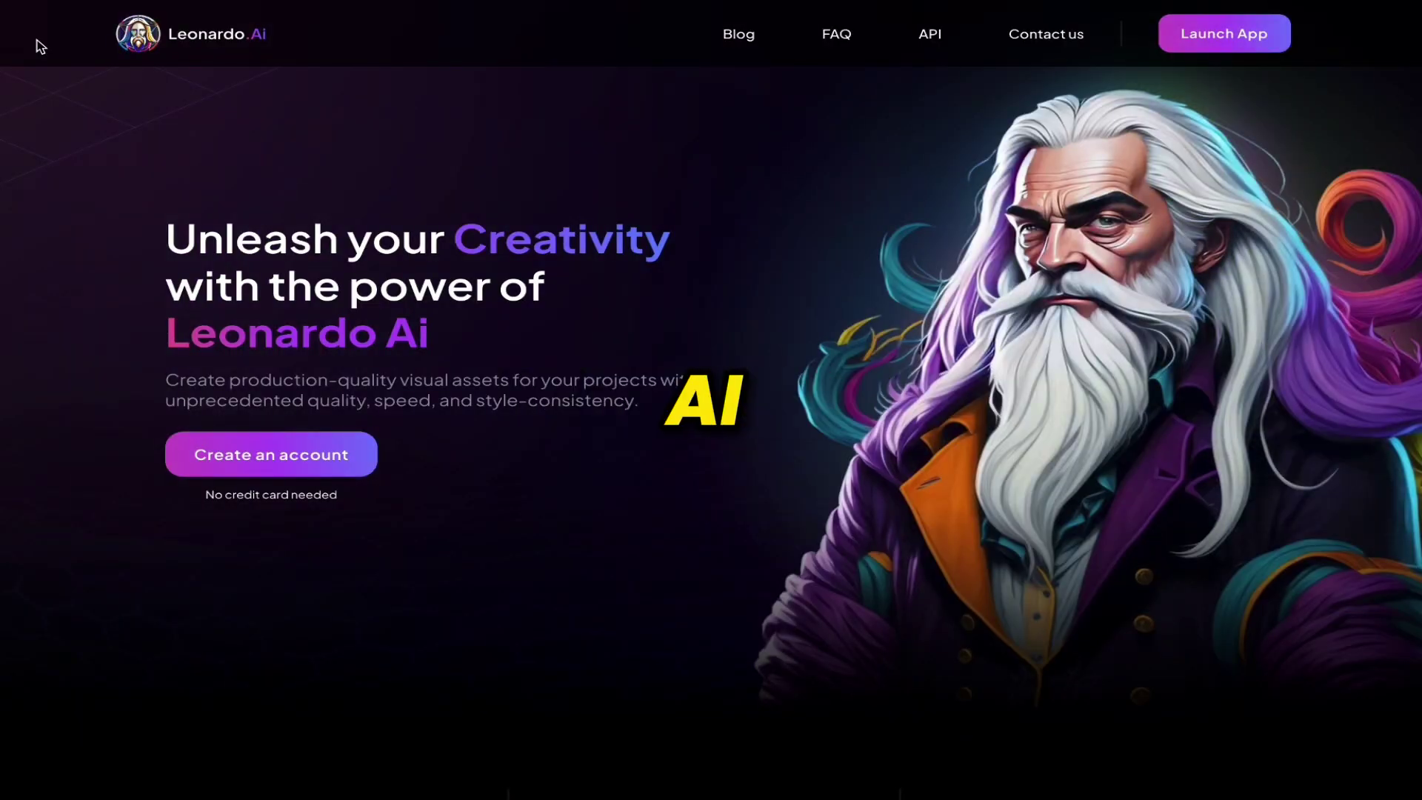
# - Browse the homepage toolkit and gallery, then go to Create an account
pyautogui.scroll(-15, 141, 278)
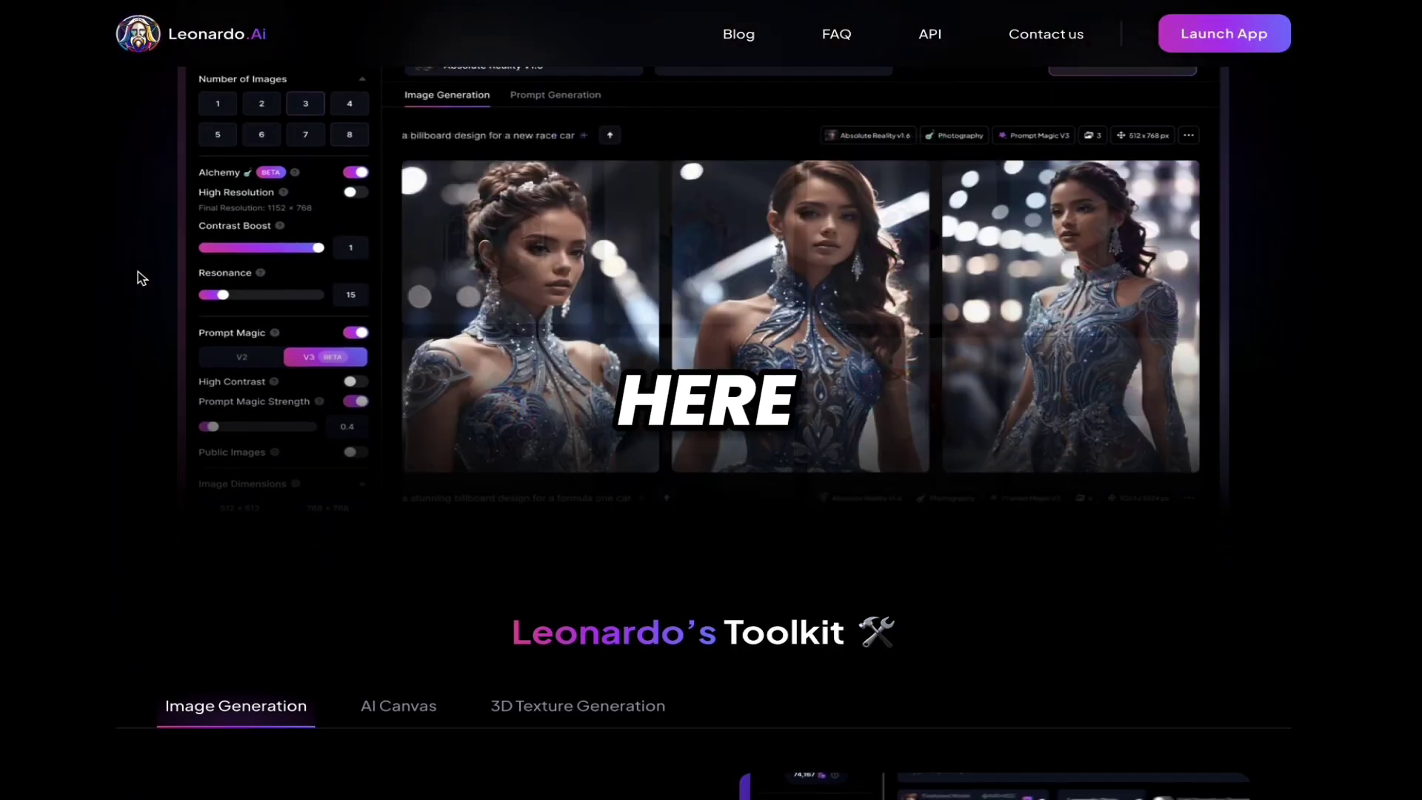
pyautogui.scroll(-20, 141, 278)
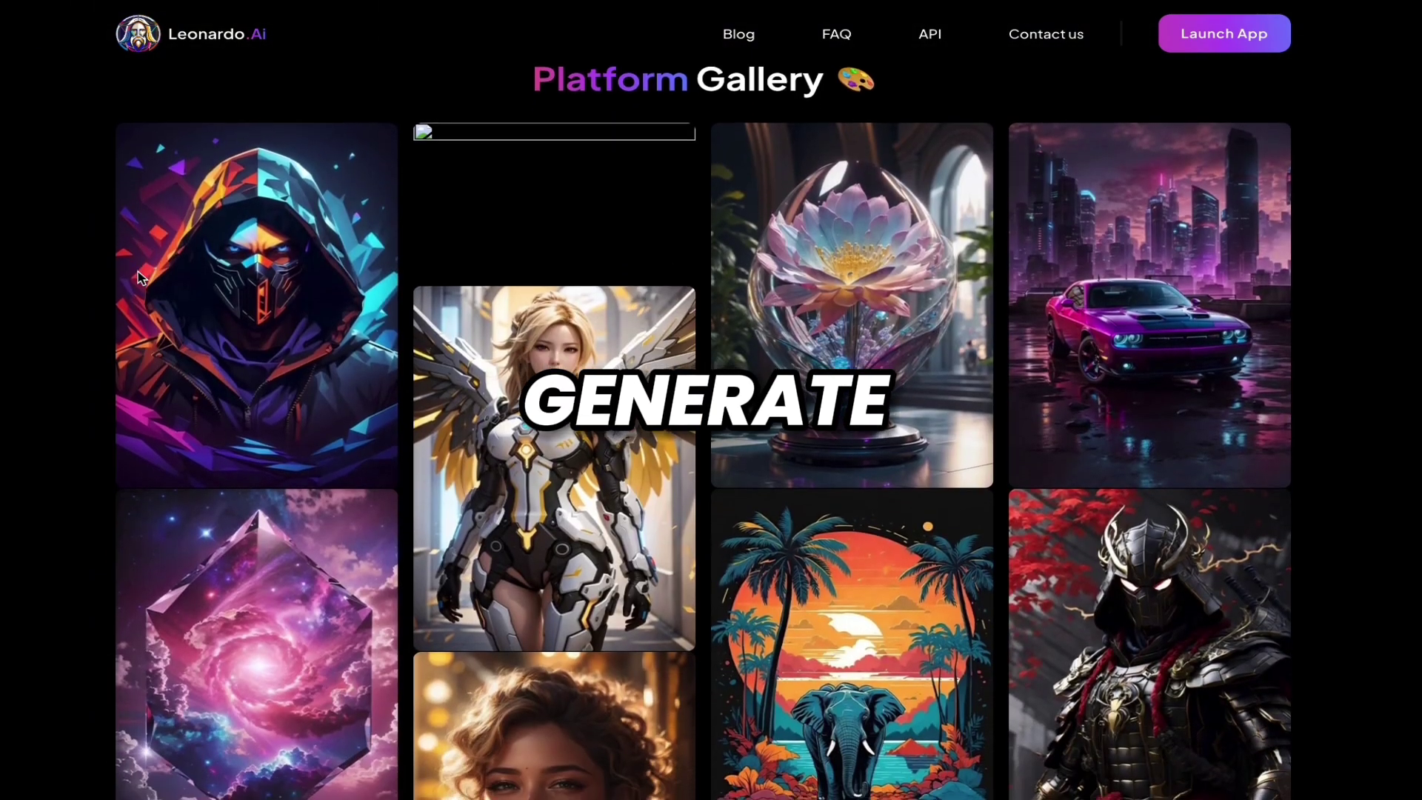
pyautogui.scroll(-2, 1114, 510)
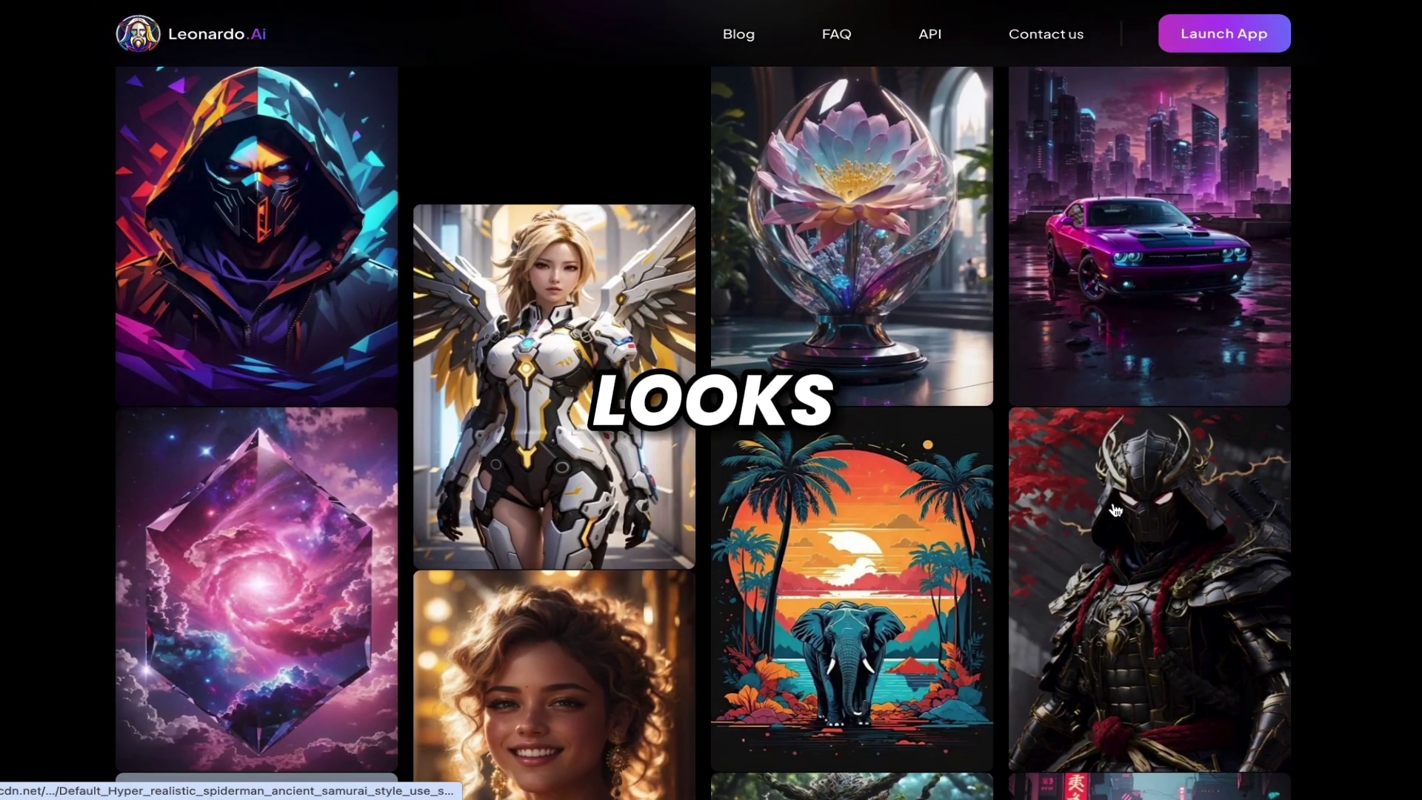
pyautogui.scroll(-10, 772, 602)
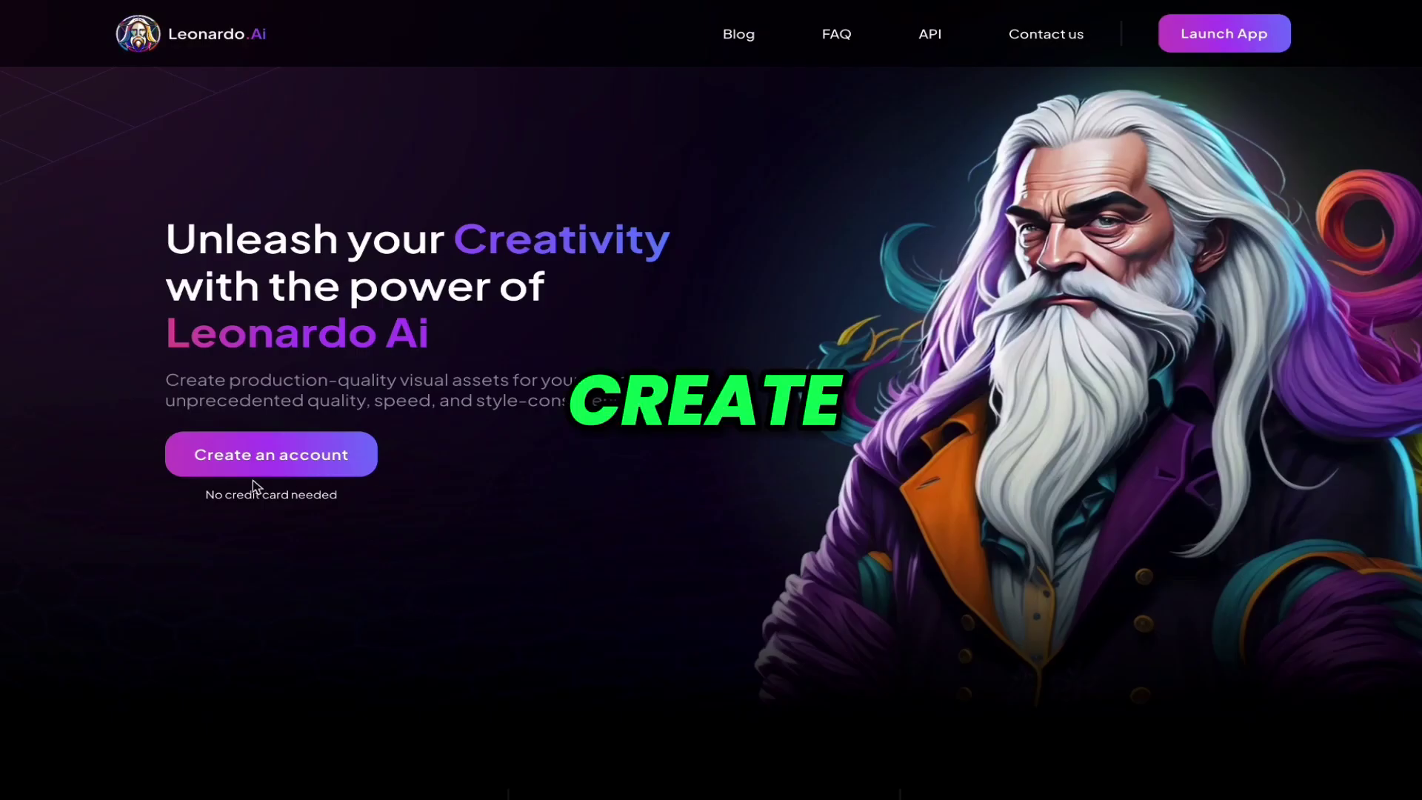
pyautogui.moveTo(200, 503); pyautogui.dragTo(356, 498)
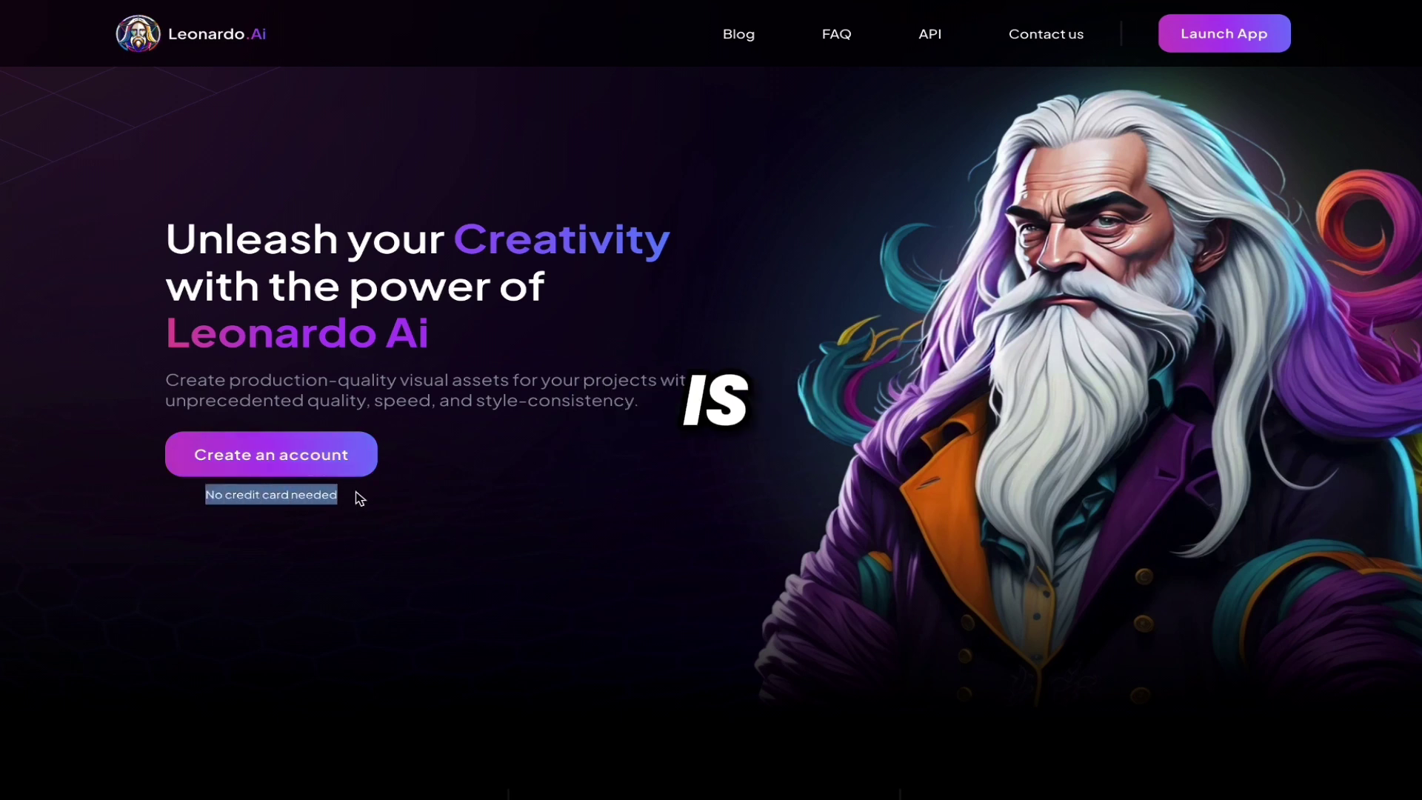
pyautogui.click(256, 465)
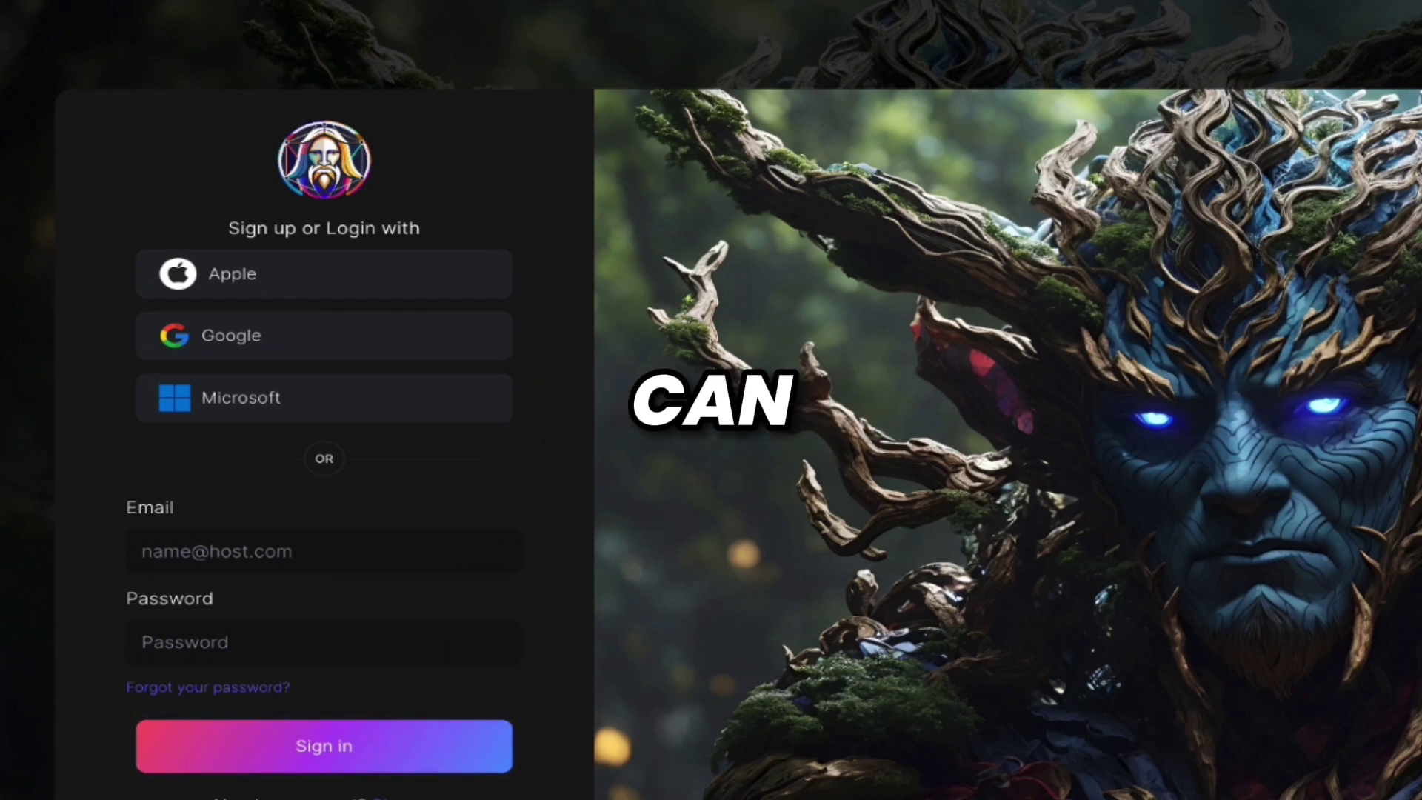
# - Choose to sign up with a new account and register using Google
pyautogui.click(368, 798)
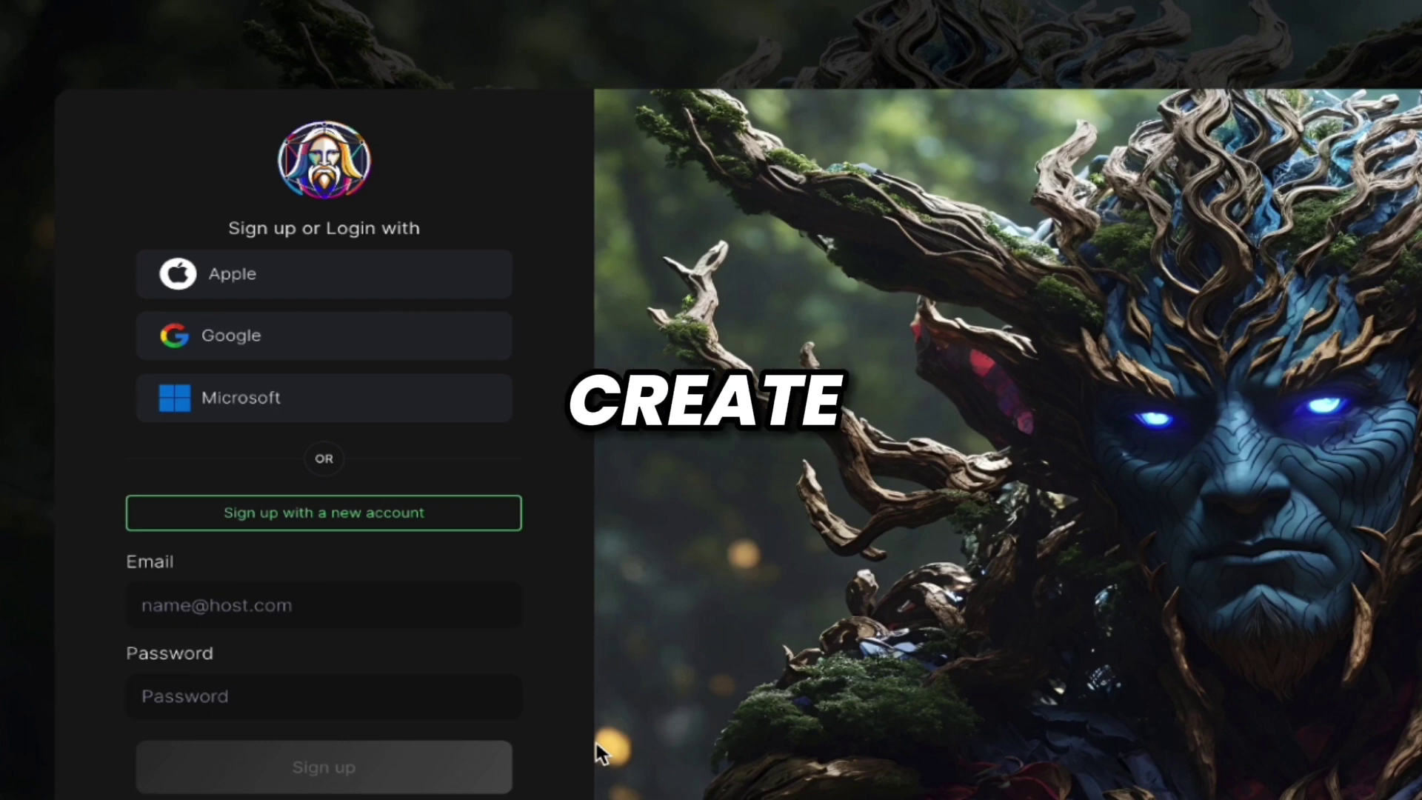
pyautogui.click(244, 348)
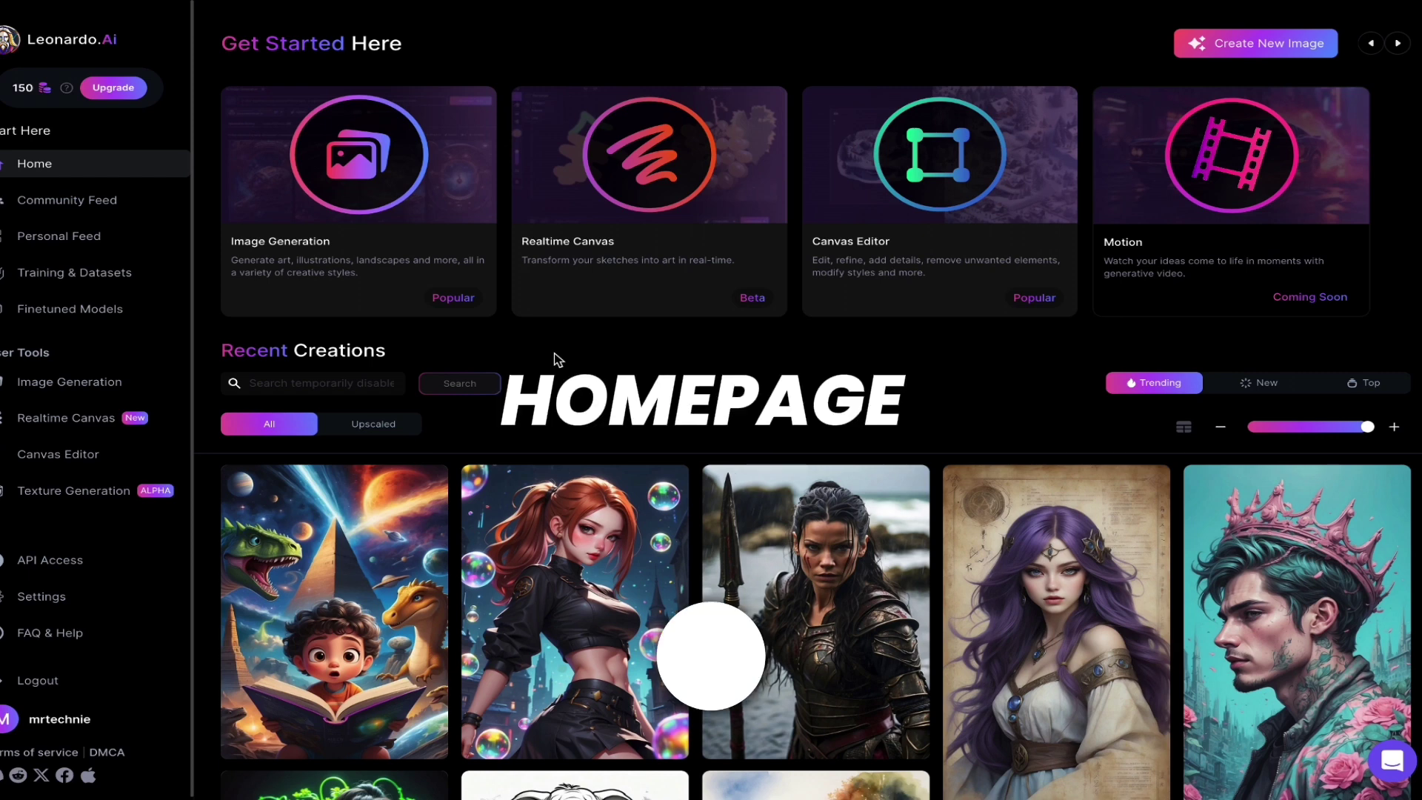
# - Scroll Recent Creations and open the grey-coat woman on the neon-lit wet street
pyautogui.scroll(-2, 558, 360)
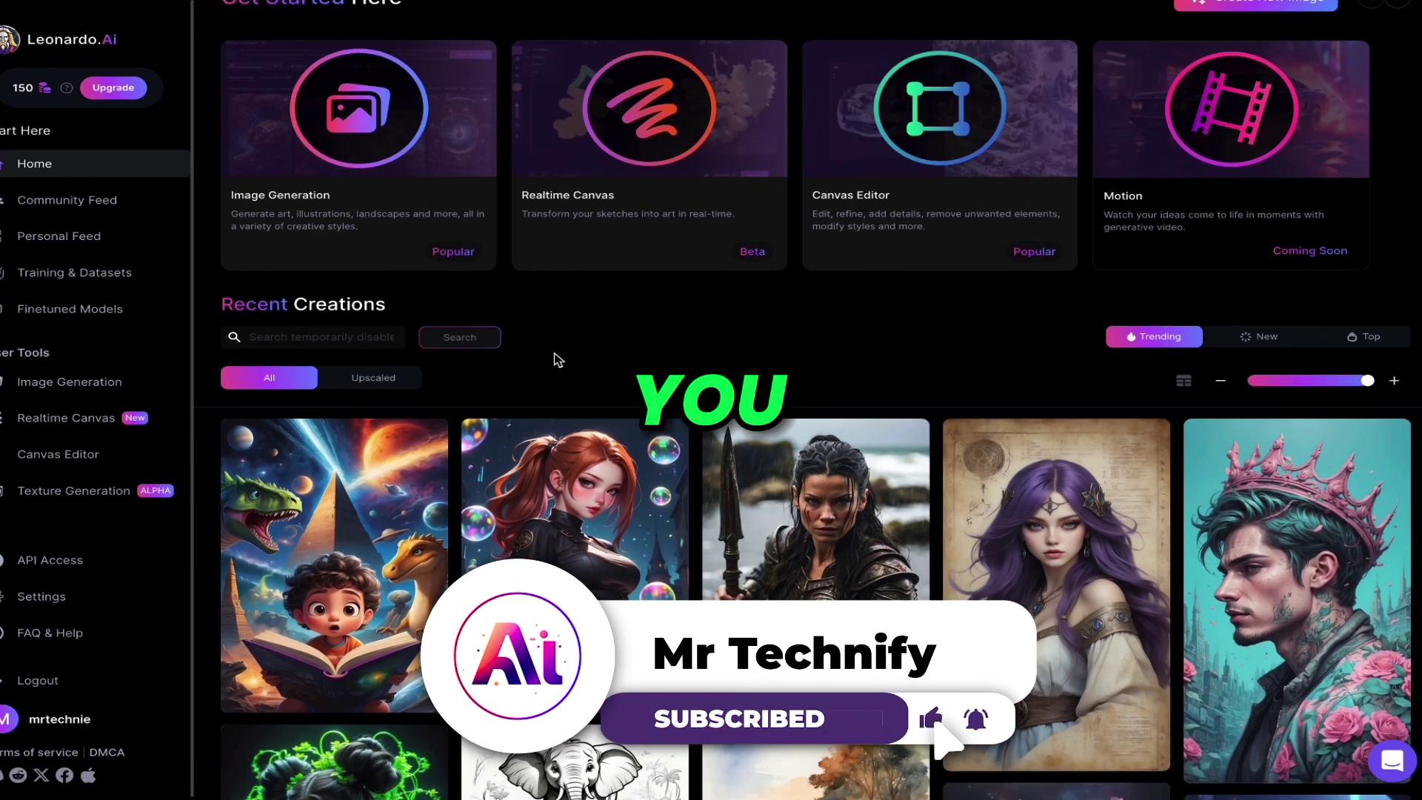
pyautogui.scroll(-2, 557, 359)
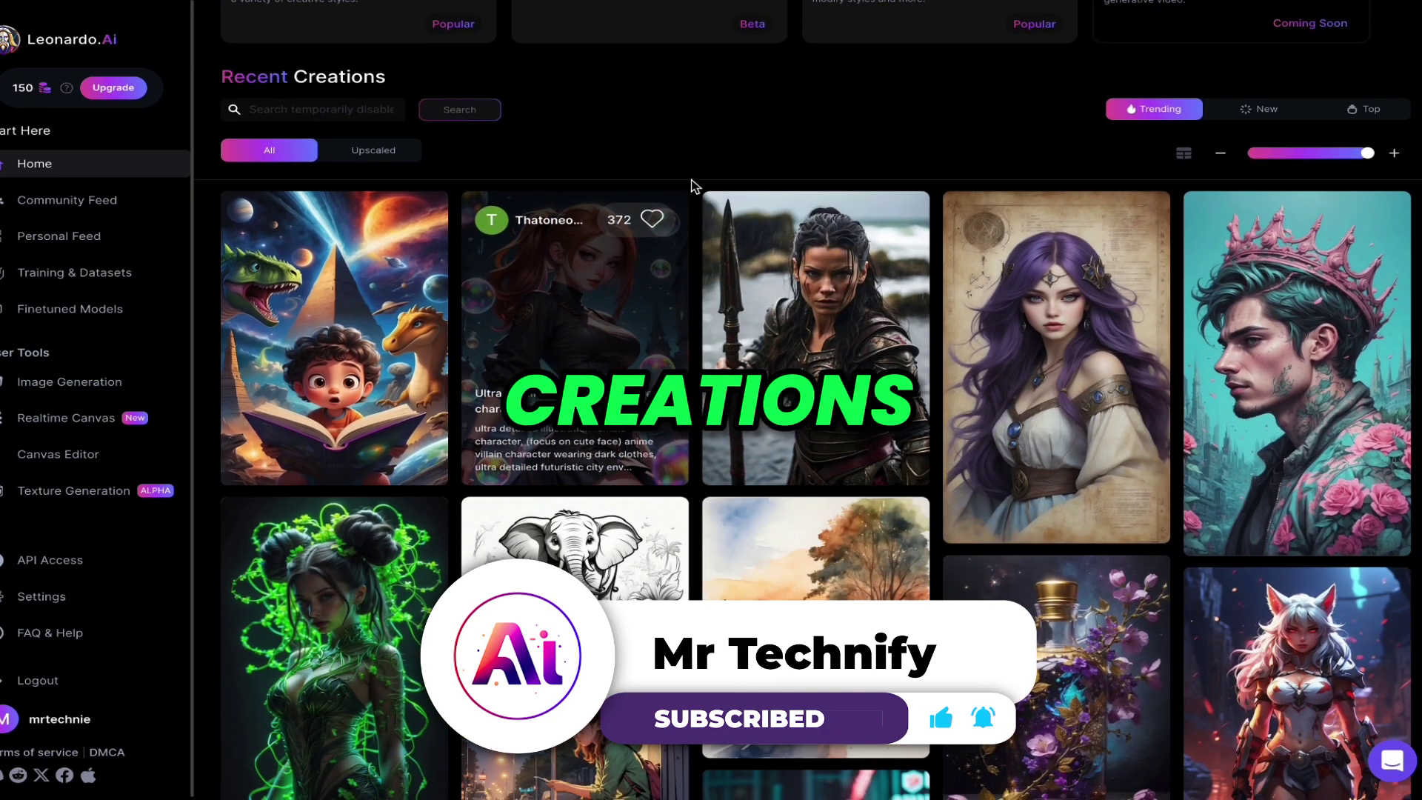
pyautogui.scroll(-1, 707, 179)
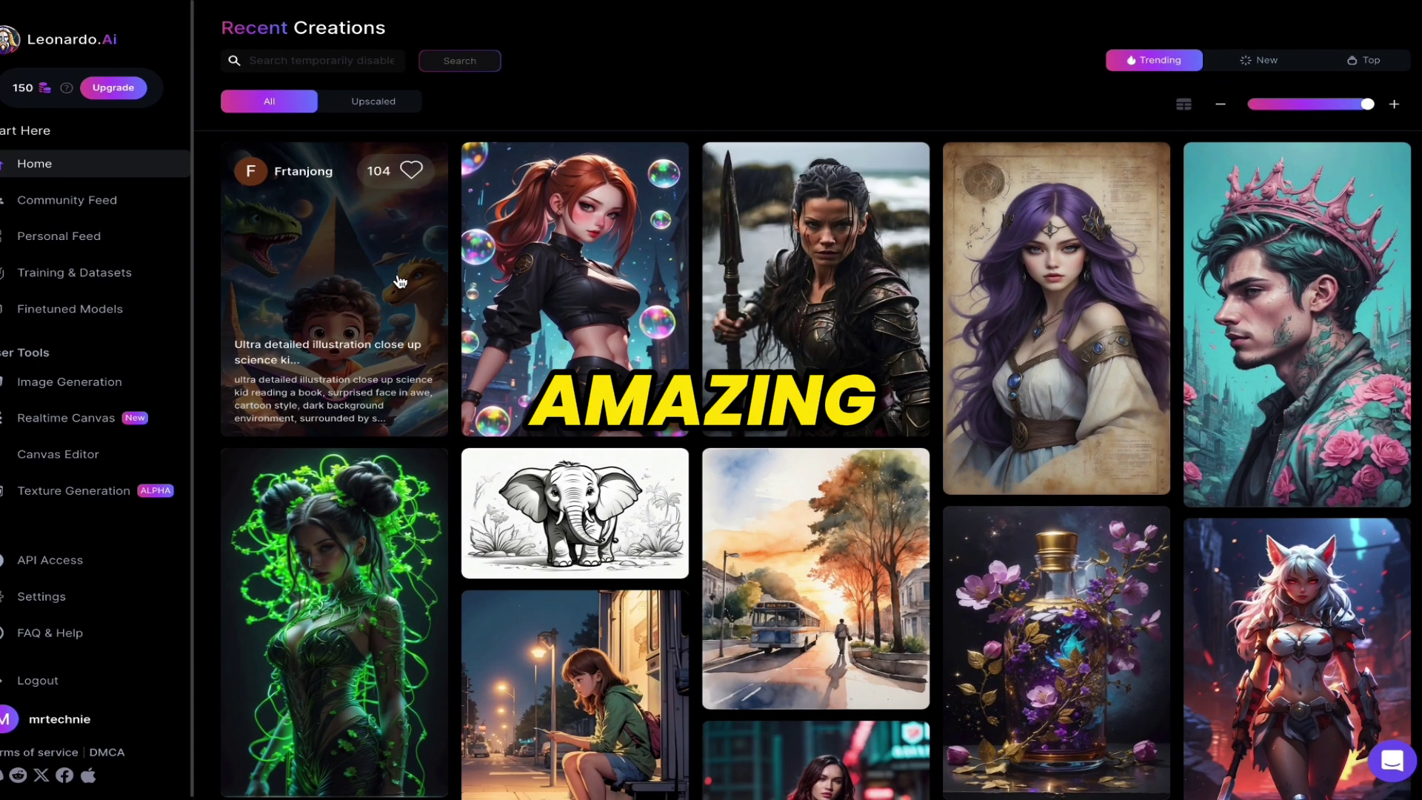
pyautogui.scroll(-6, 944, 486)
pyautogui.scroll(-2, 942, 486)
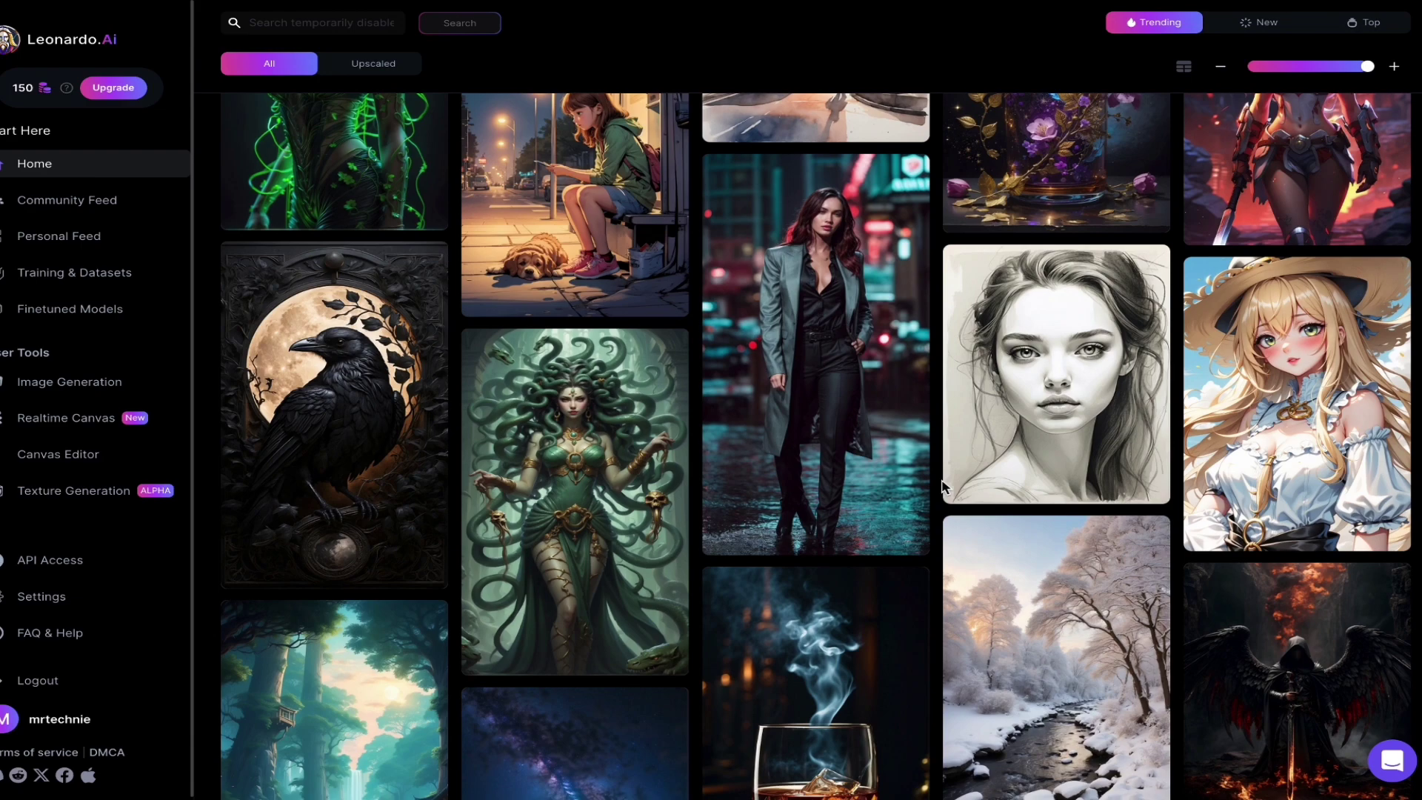
pyautogui.scroll(-2, 941, 486)
pyautogui.scroll(2, 942, 486)
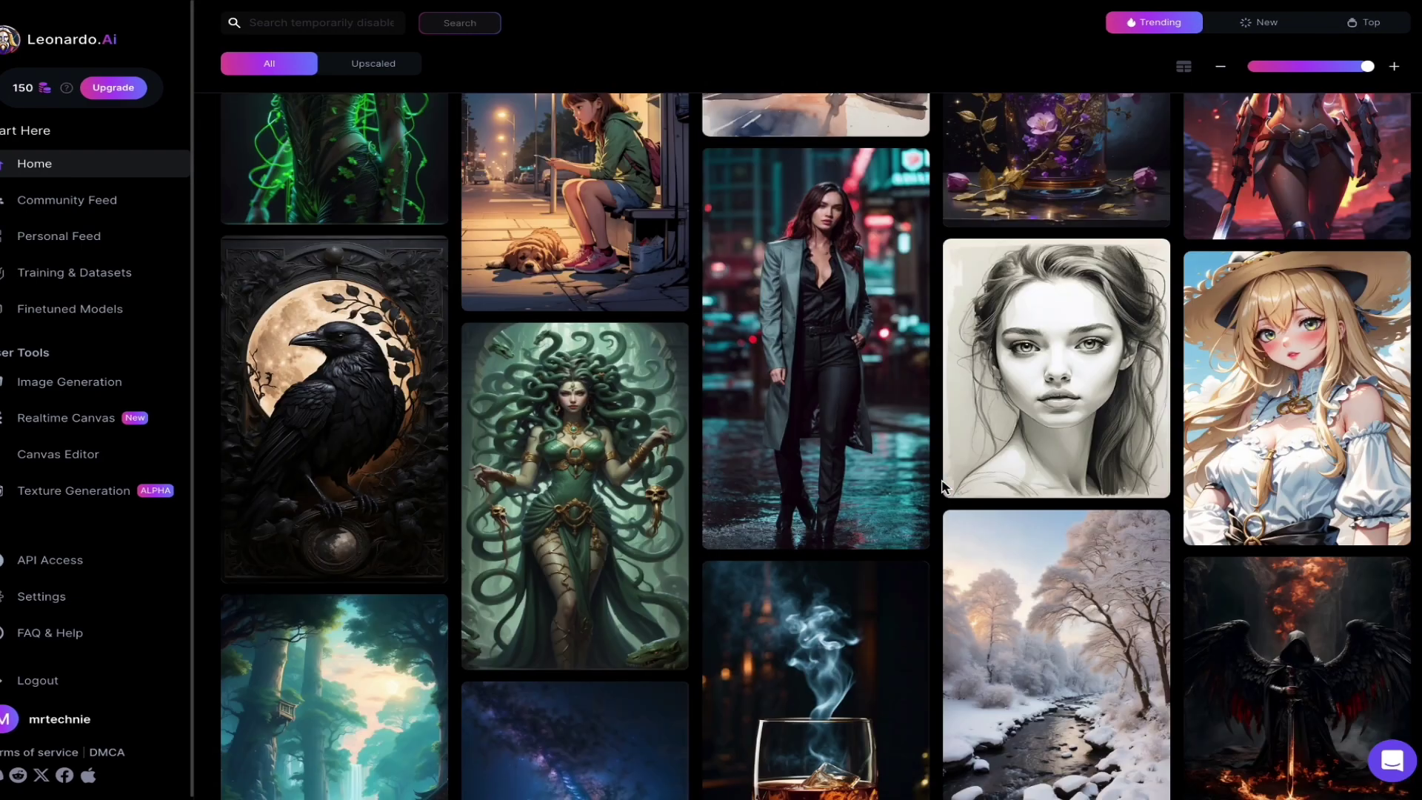
pyautogui.click(882, 377)
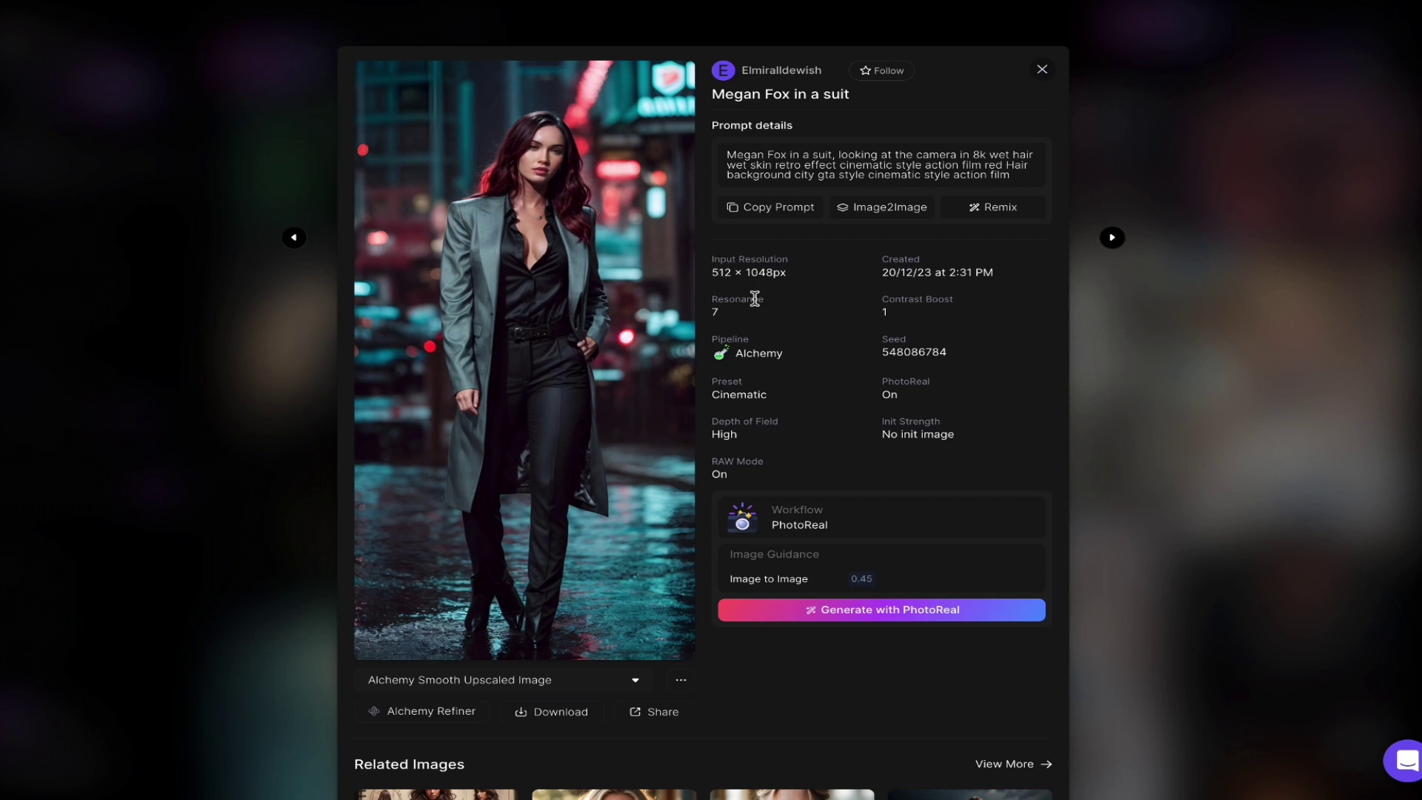
pyautogui.tripleClick(836, 527)
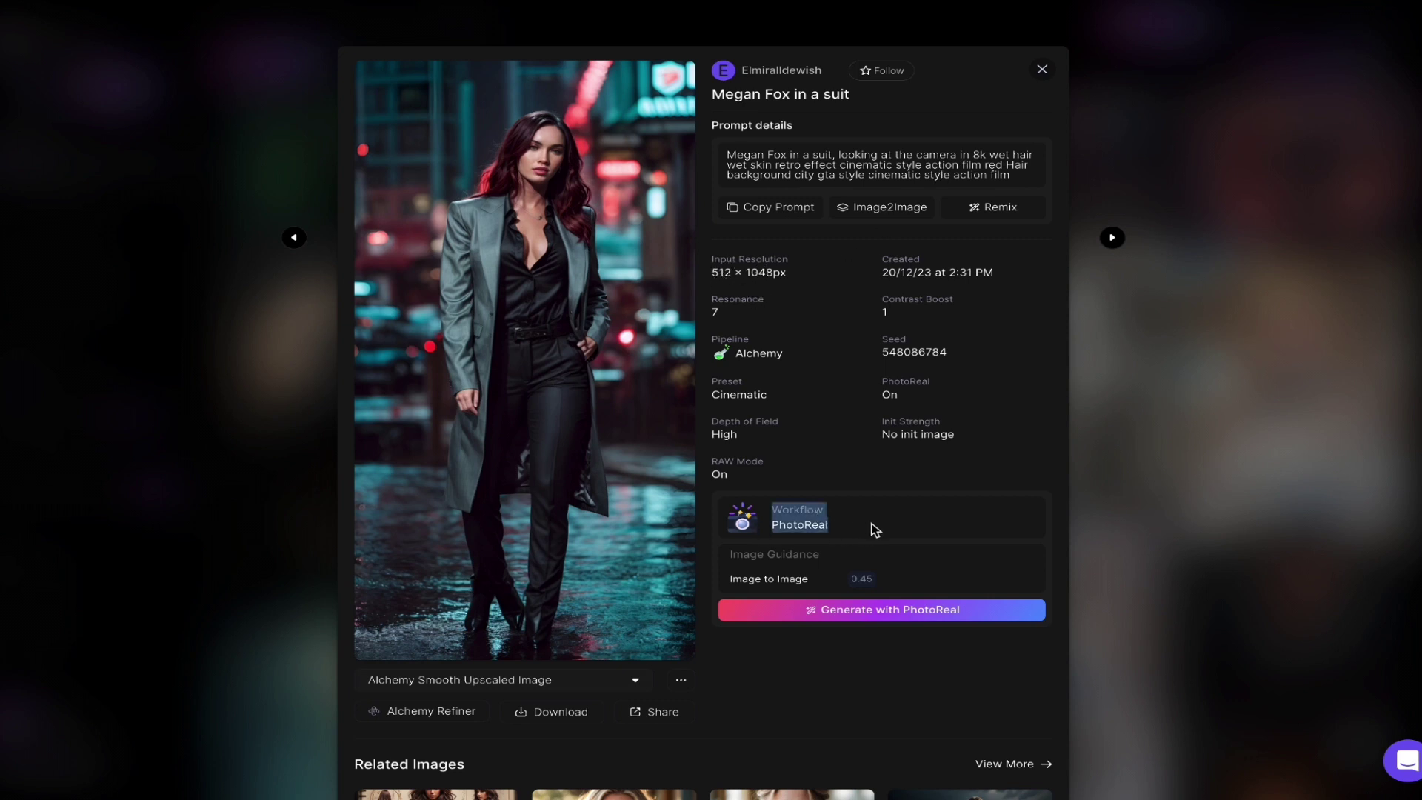
pyautogui.click(871, 523)
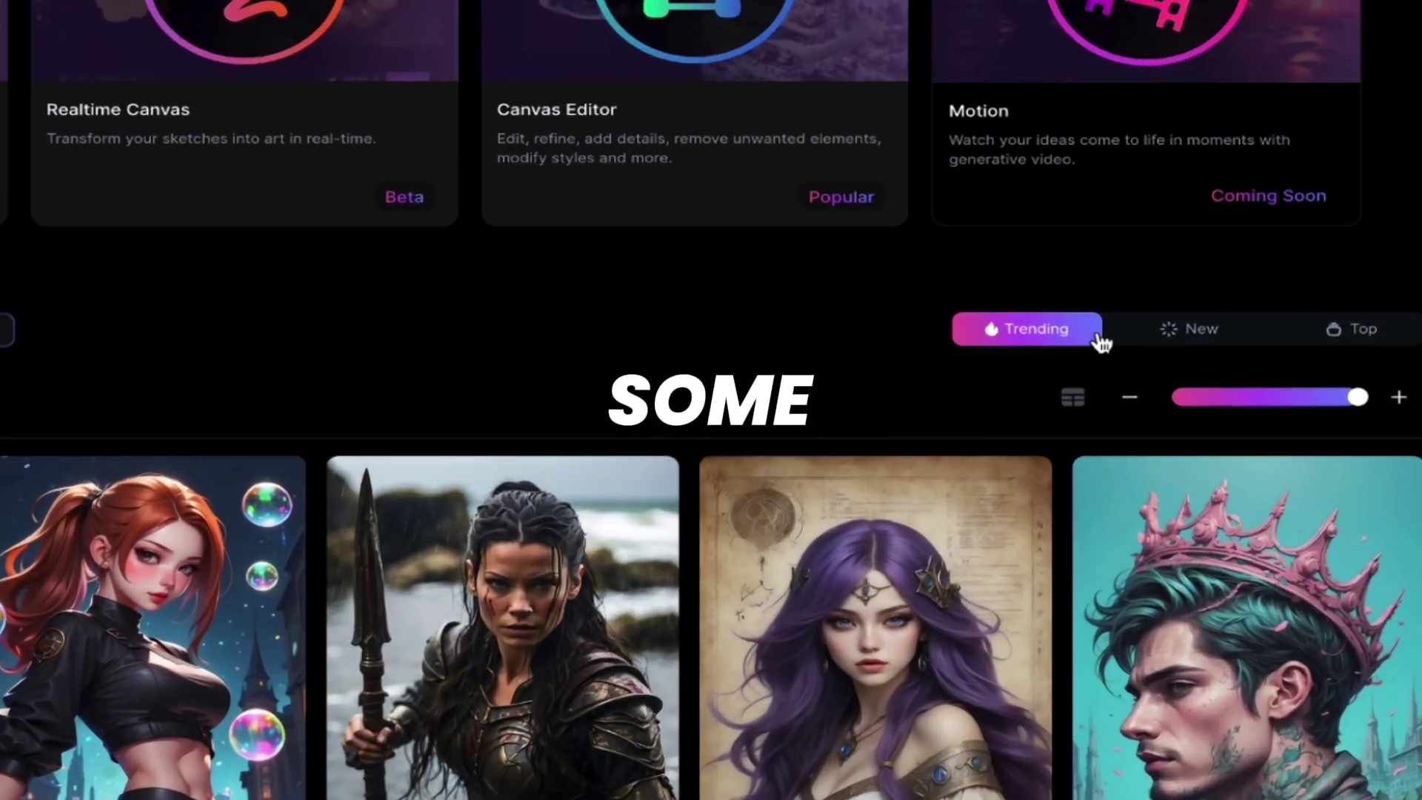
# - Switch the community feed to New, then to Top, and return to the top
pyautogui.click(1203, 334)
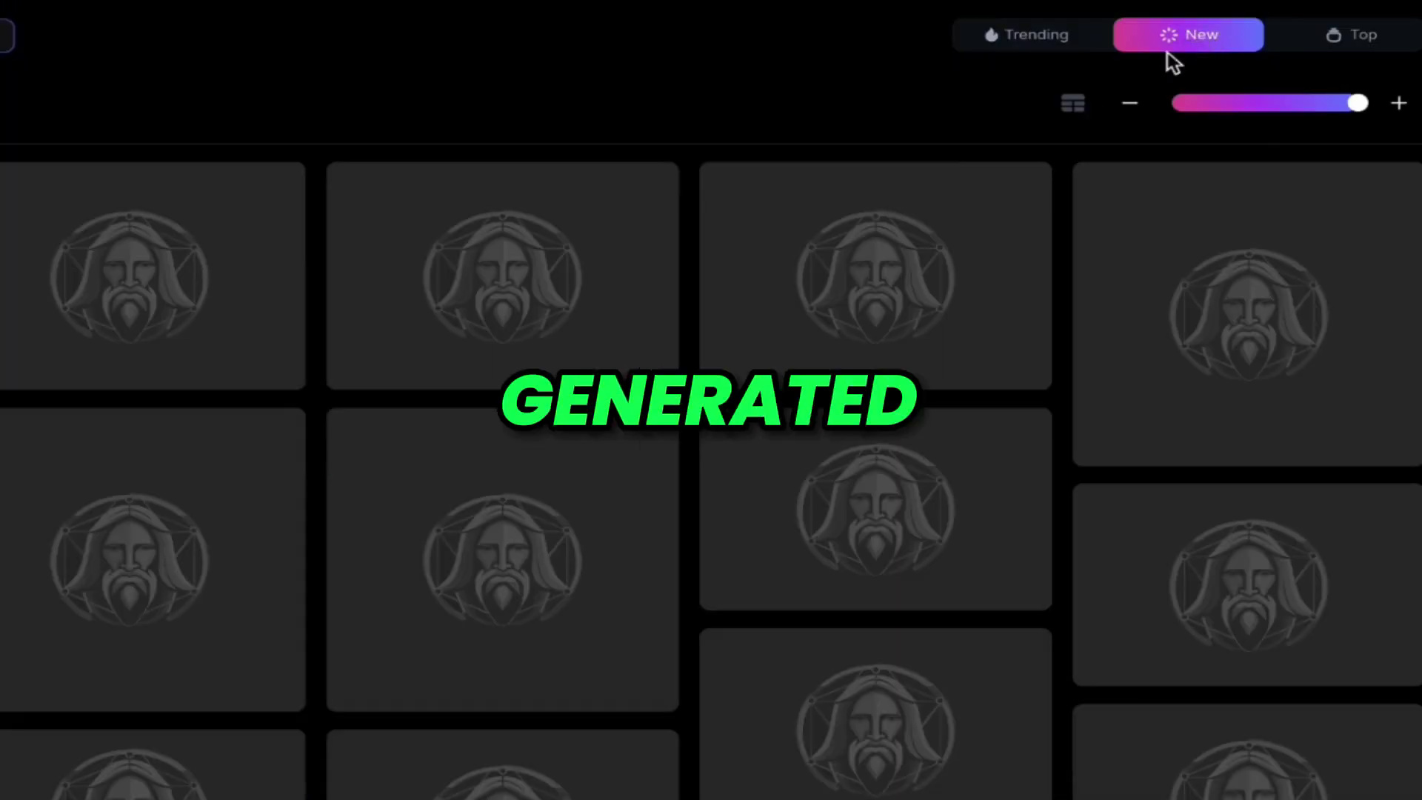
pyautogui.click(1366, 44)
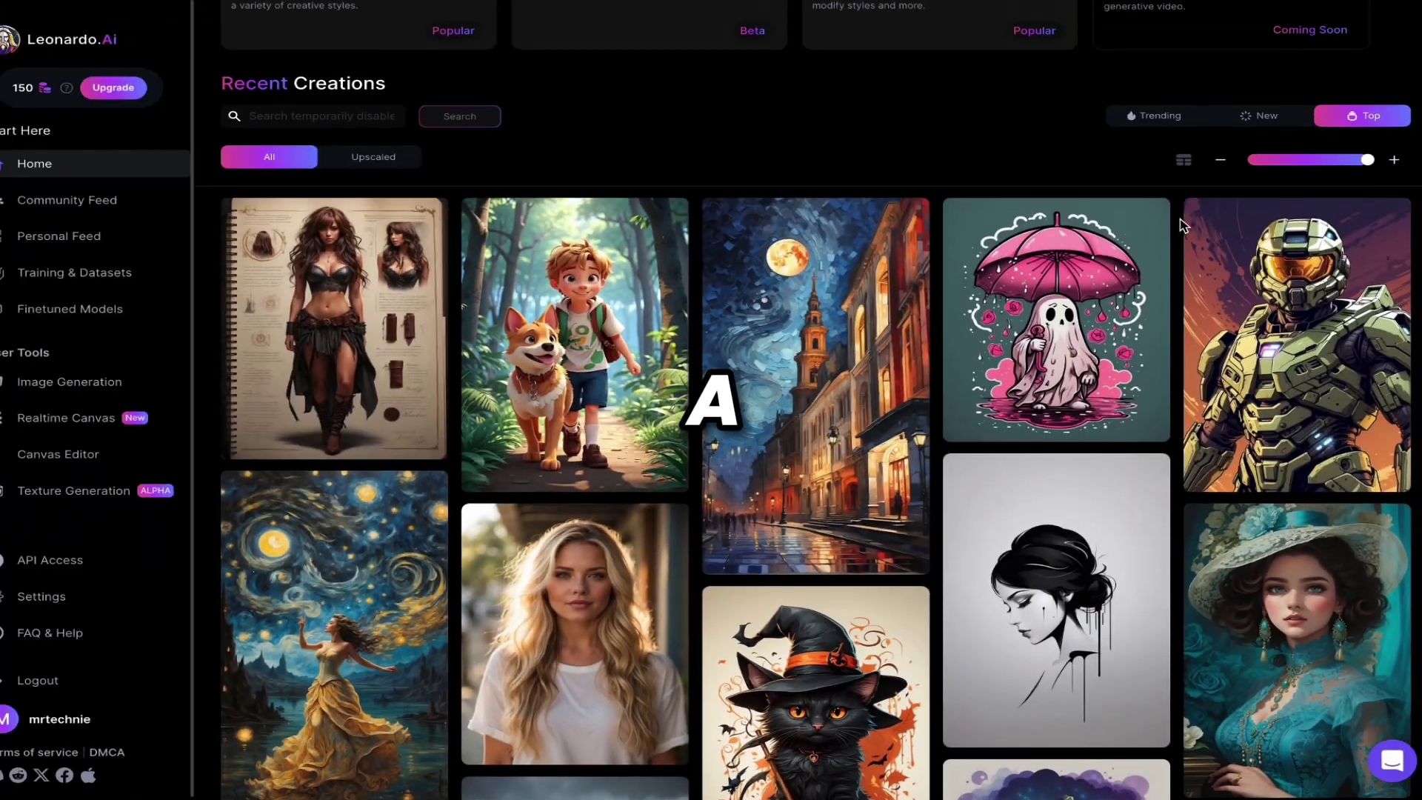
pyautogui.scroll(-5, 1183, 226)
pyautogui.scroll(9, 469, 216)
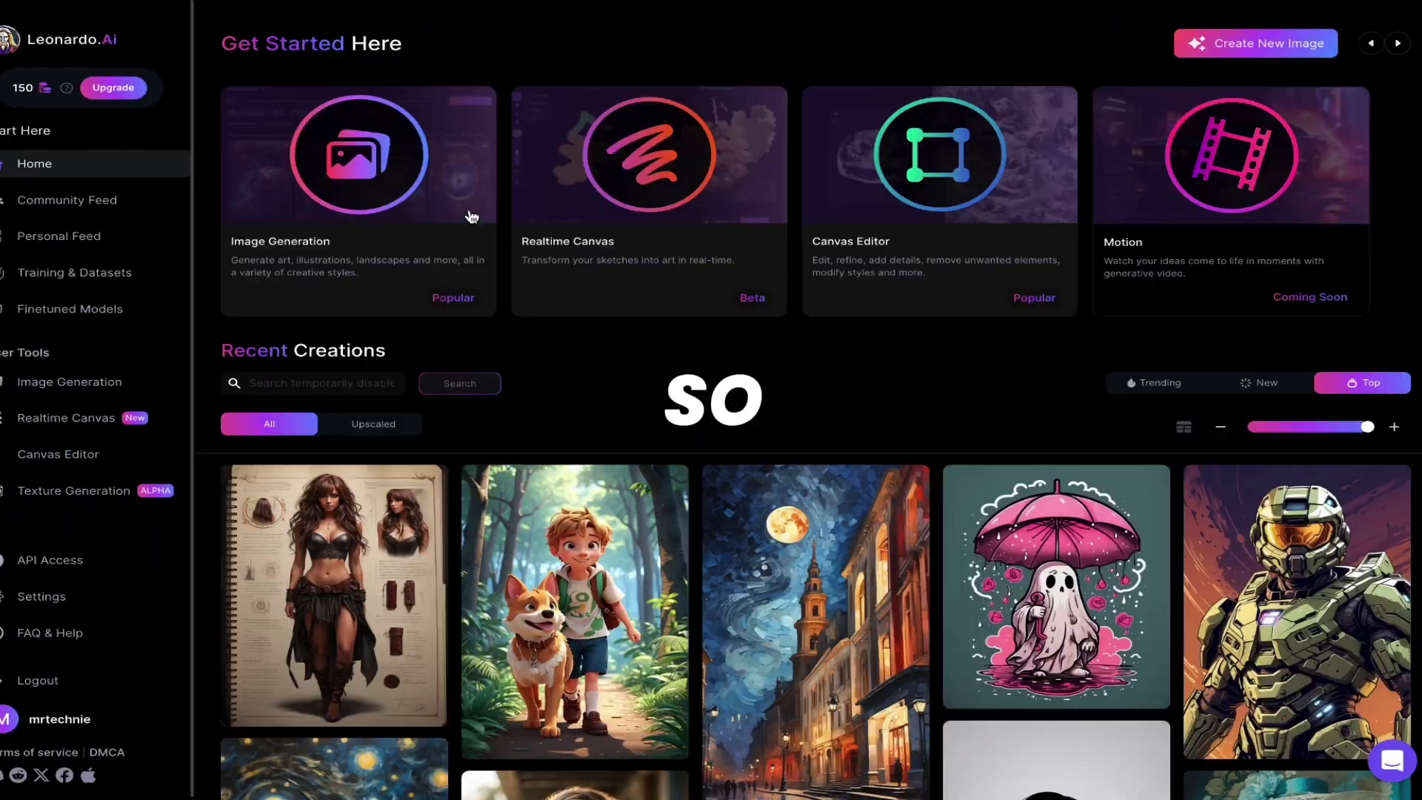
# - Enter Image Generation, then open the plans page from the 150-token counter
pyautogui.click(368, 202)
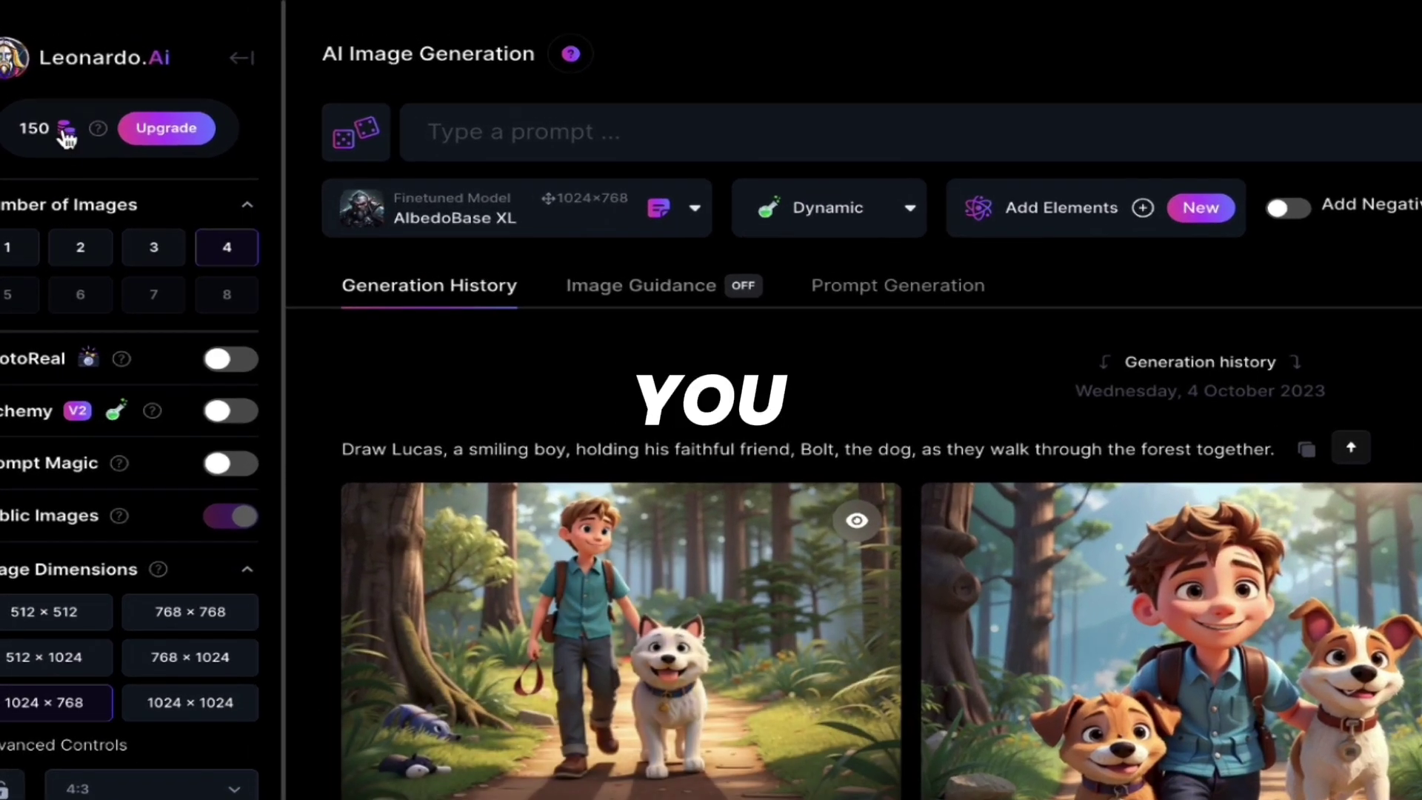
pyautogui.click(62, 132)
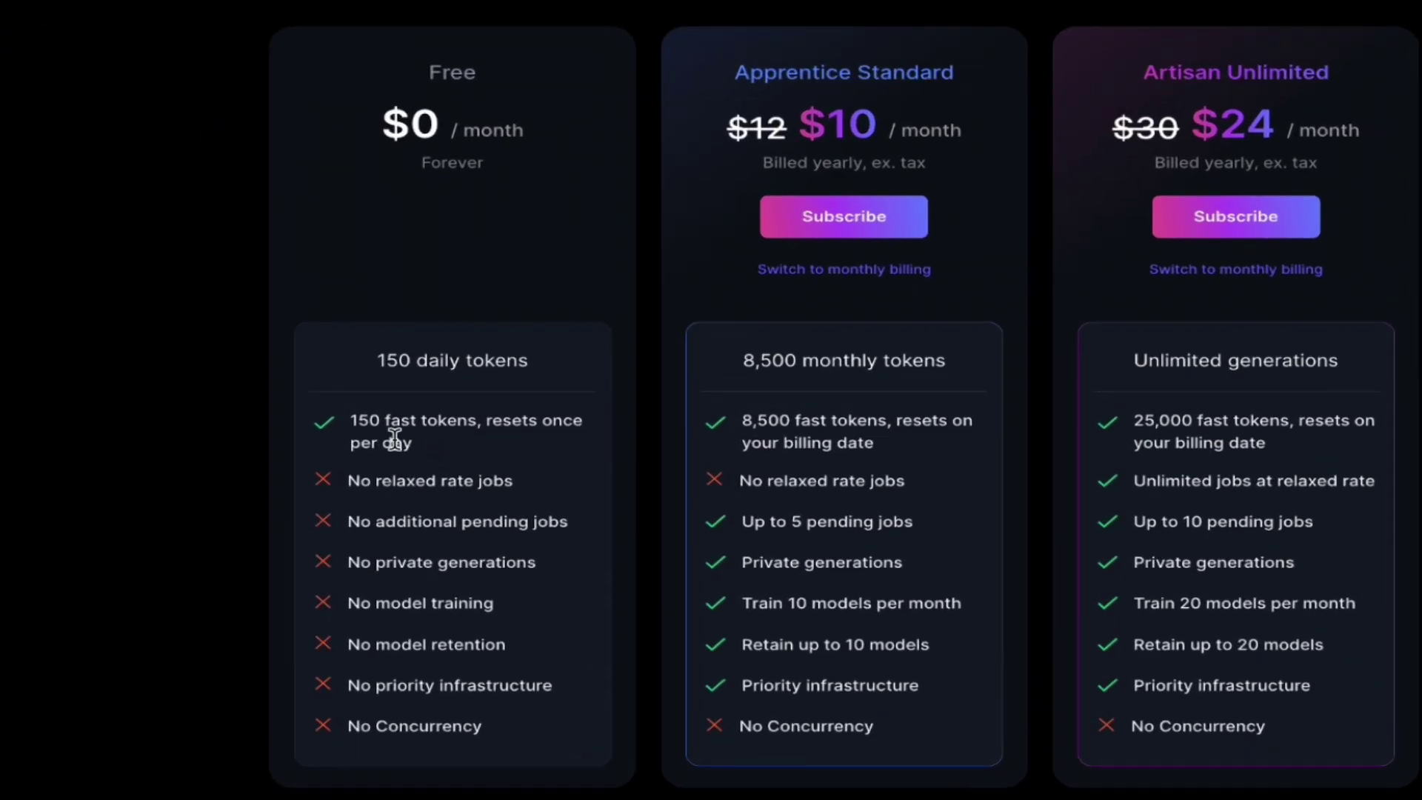
# - Compare Free plan's 150 fast tokens with Apprentice Standard's $10 price, then go back to Leonardo
pyautogui.moveTo(278, 428); pyautogui.dragTo(236, 420)
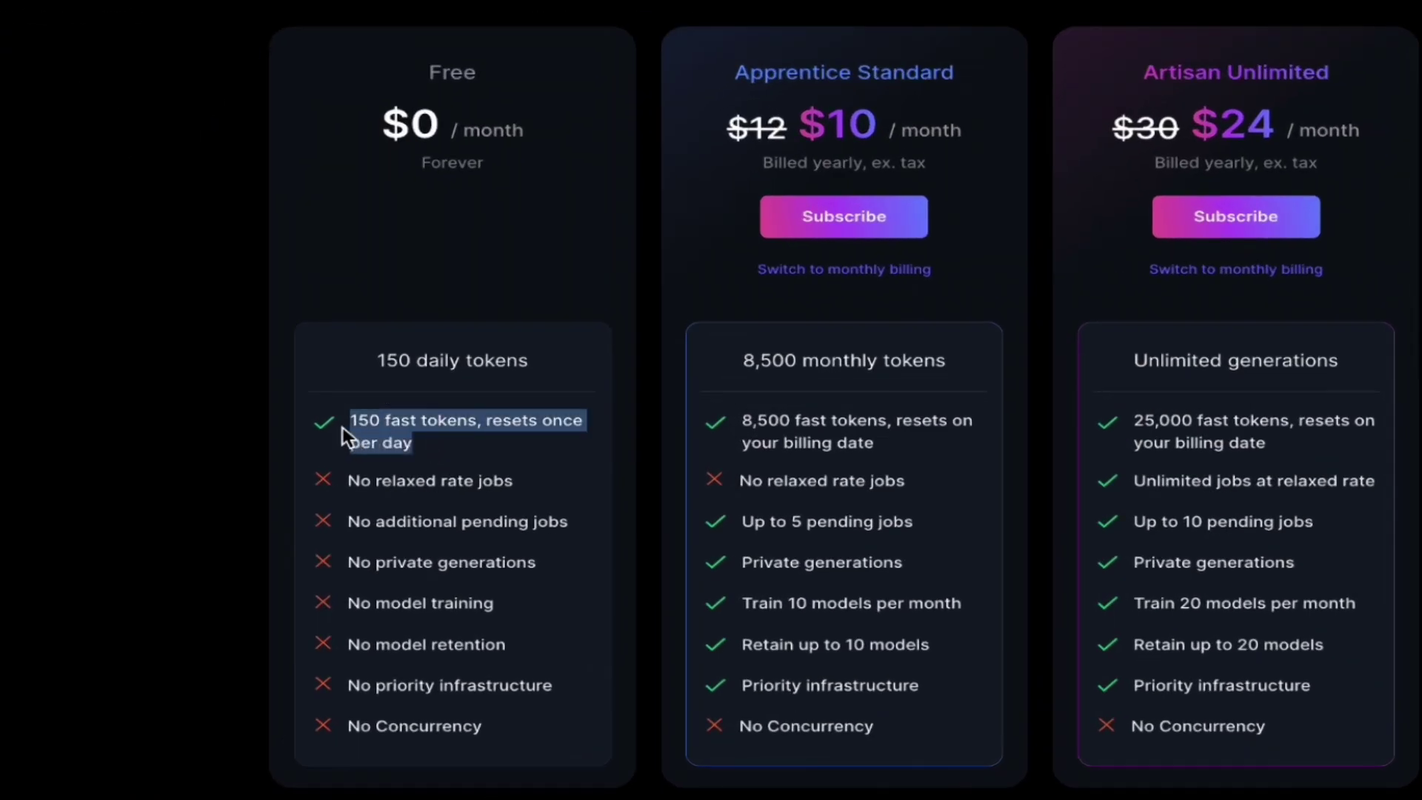
pyautogui.click(483, 453)
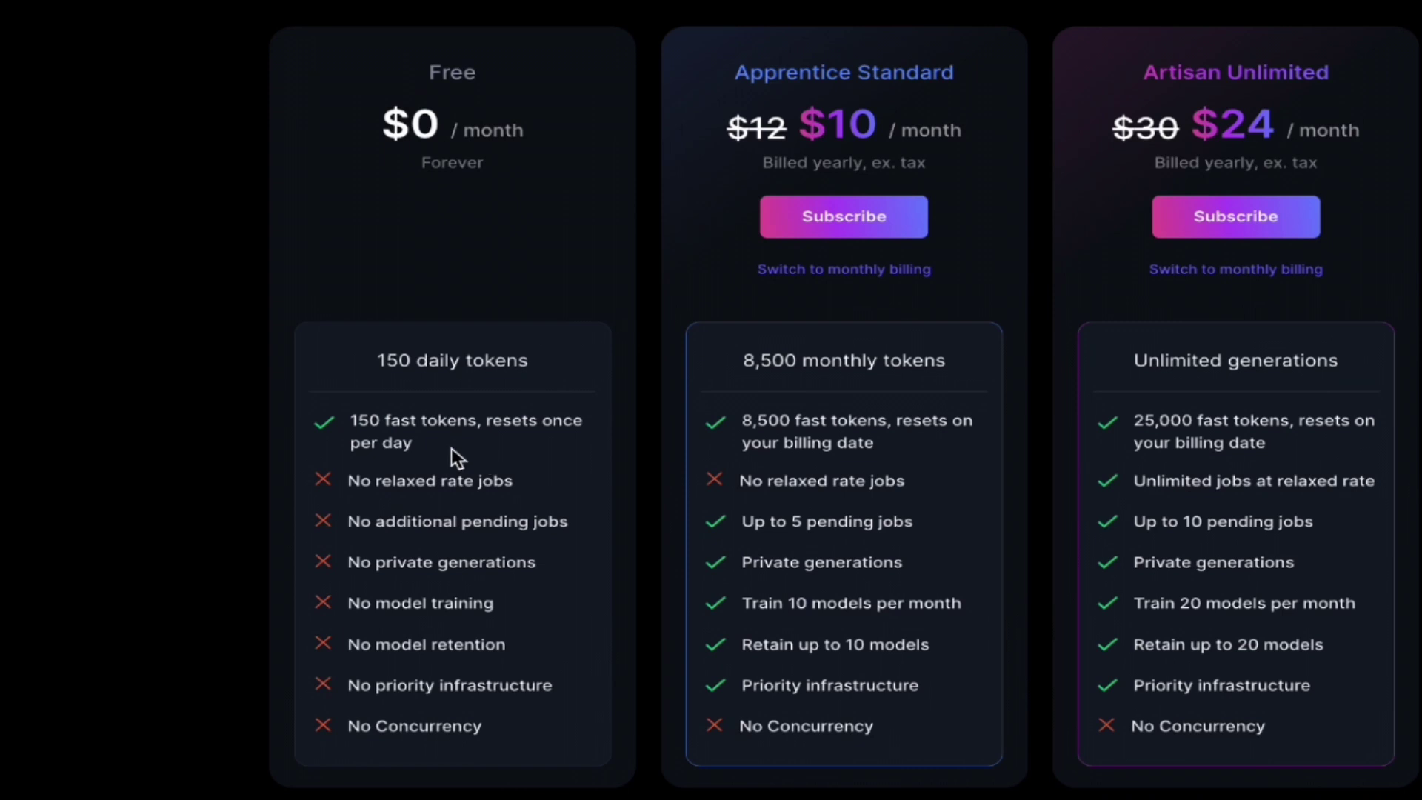
pyautogui.moveTo(345, 419); pyautogui.dragTo(462, 427)
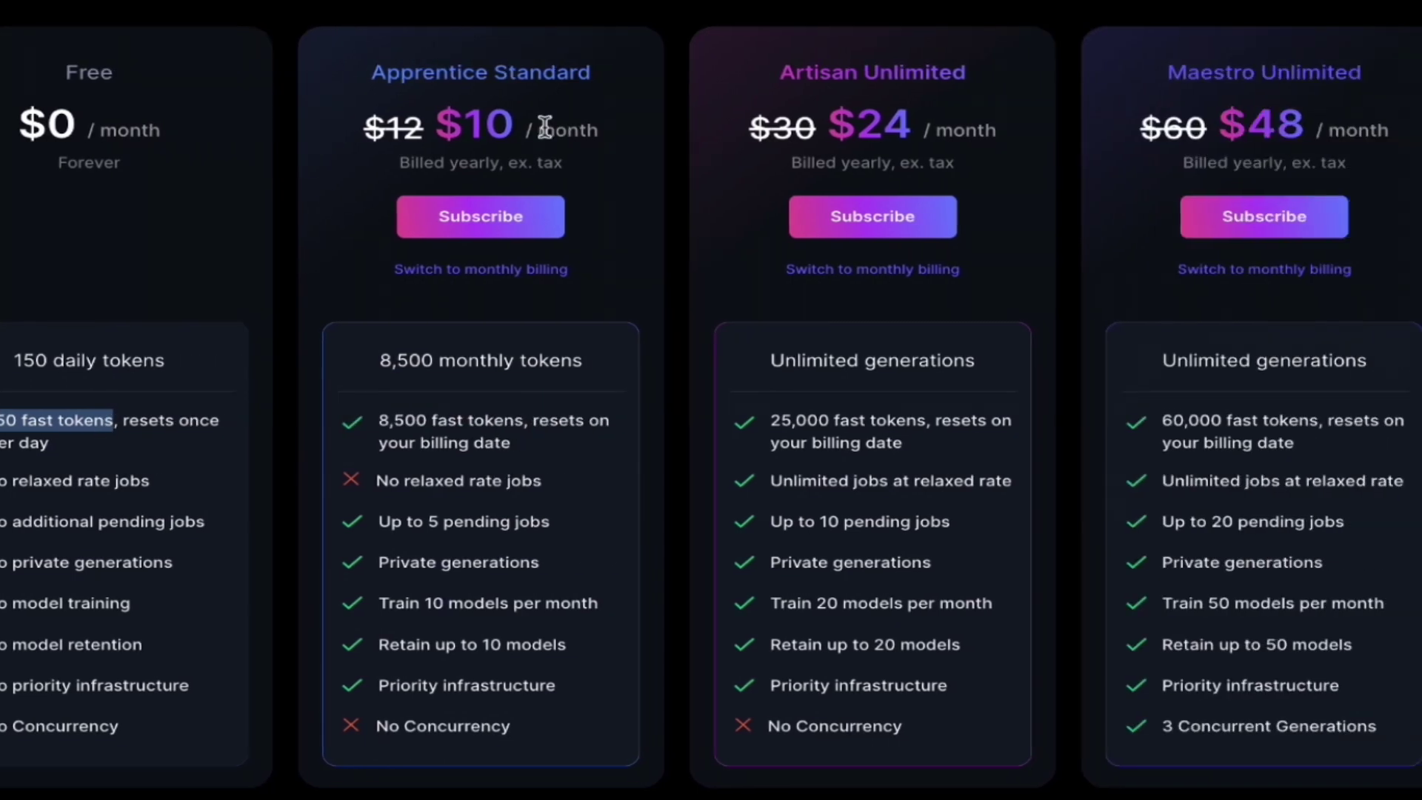
pyautogui.moveTo(437, 132); pyautogui.dragTo(600, 131)
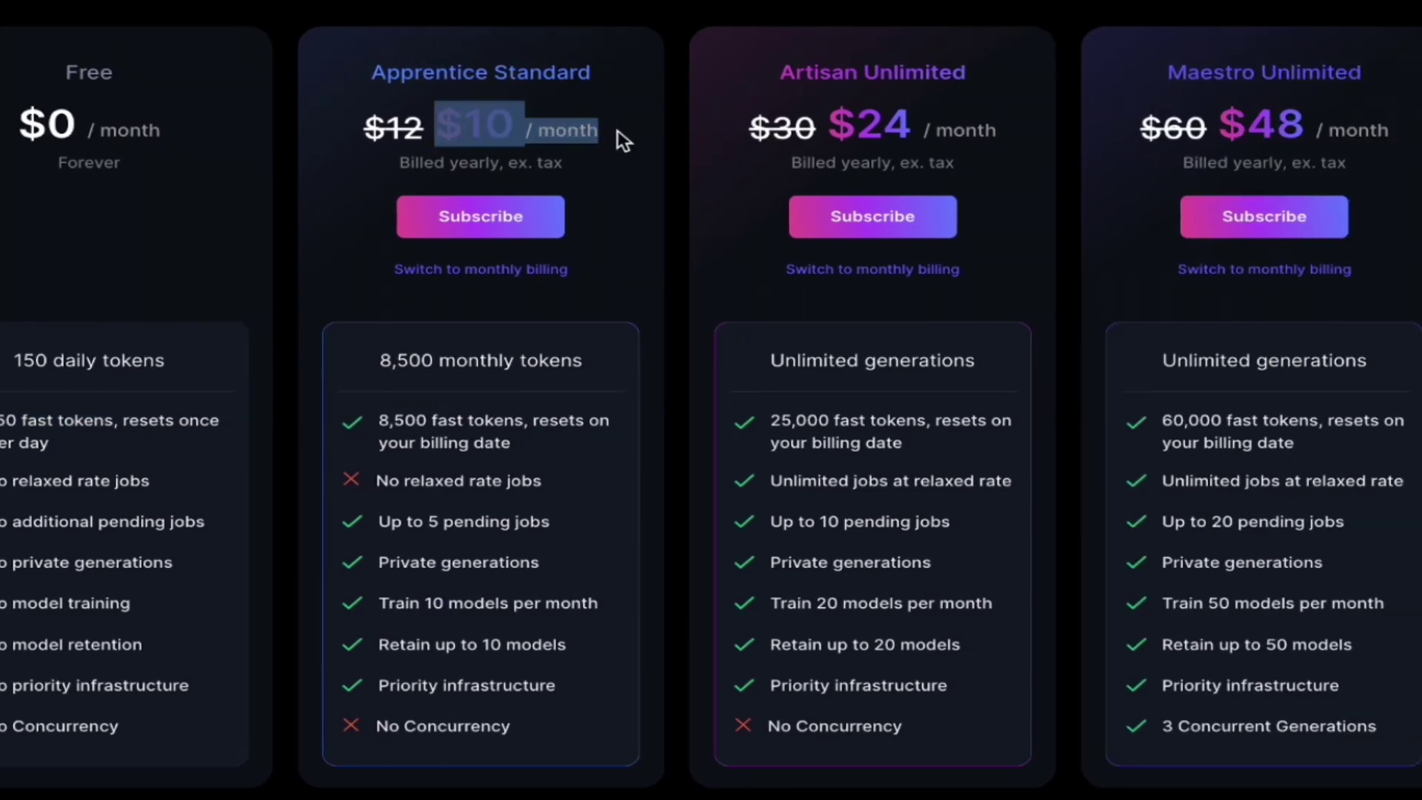
pyautogui.click(545, 145)
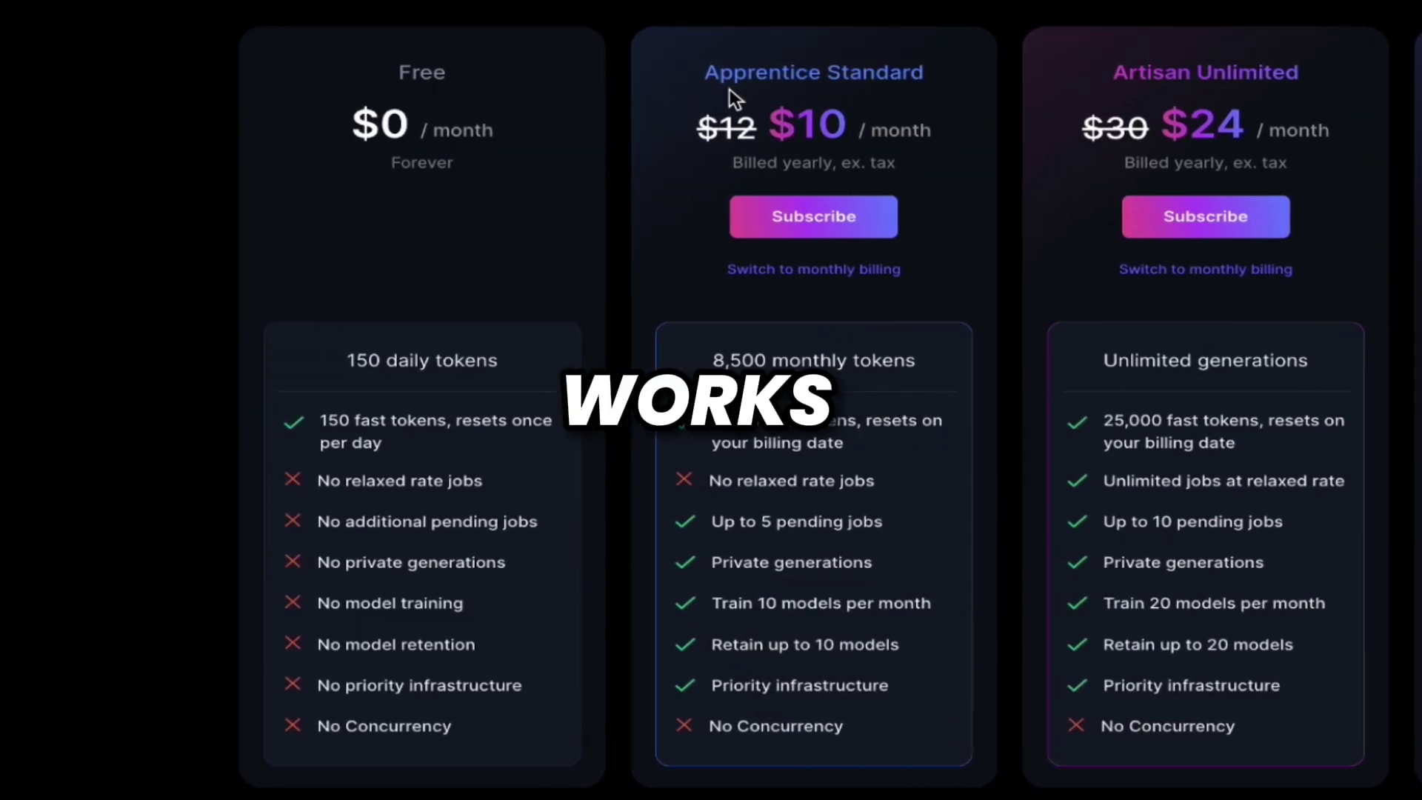
pyautogui.moveTo(375, 86); pyautogui.dragTo(538, 74)
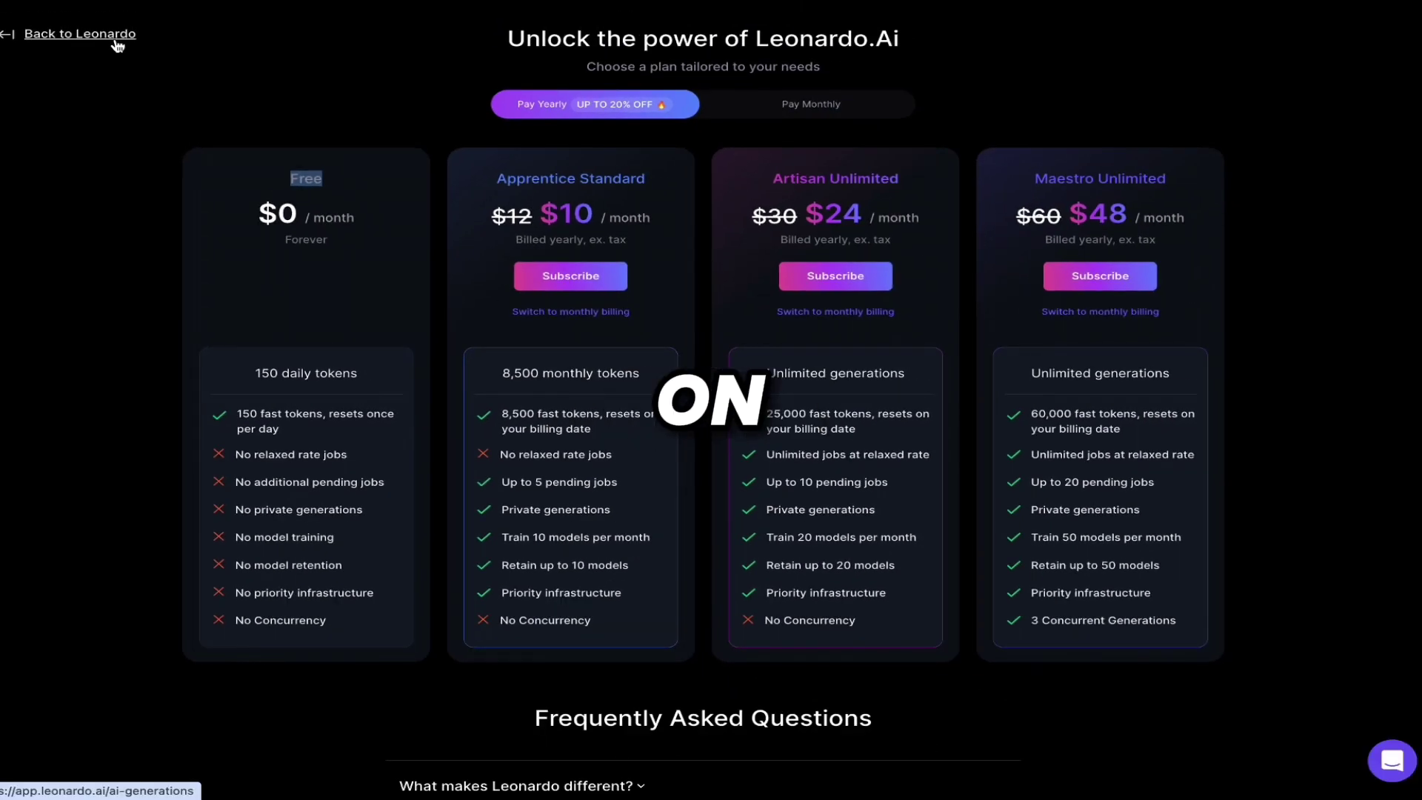
pyautogui.click(111, 38)
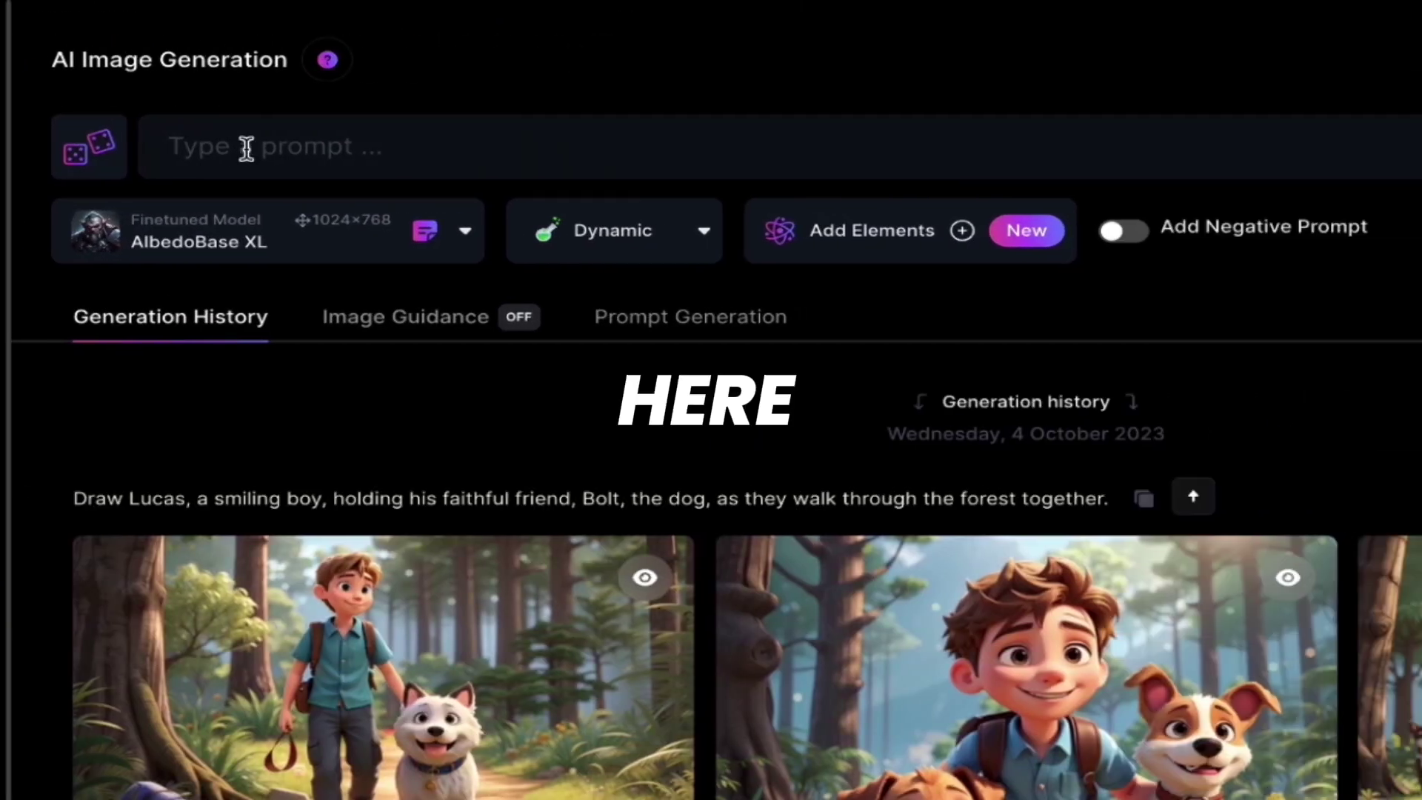
# - Paste the cinematic woman-in-suit prompt, switch to Leonardo Diffusion XL, and keep the Dynamic style
pyautogui.click(308, 155)
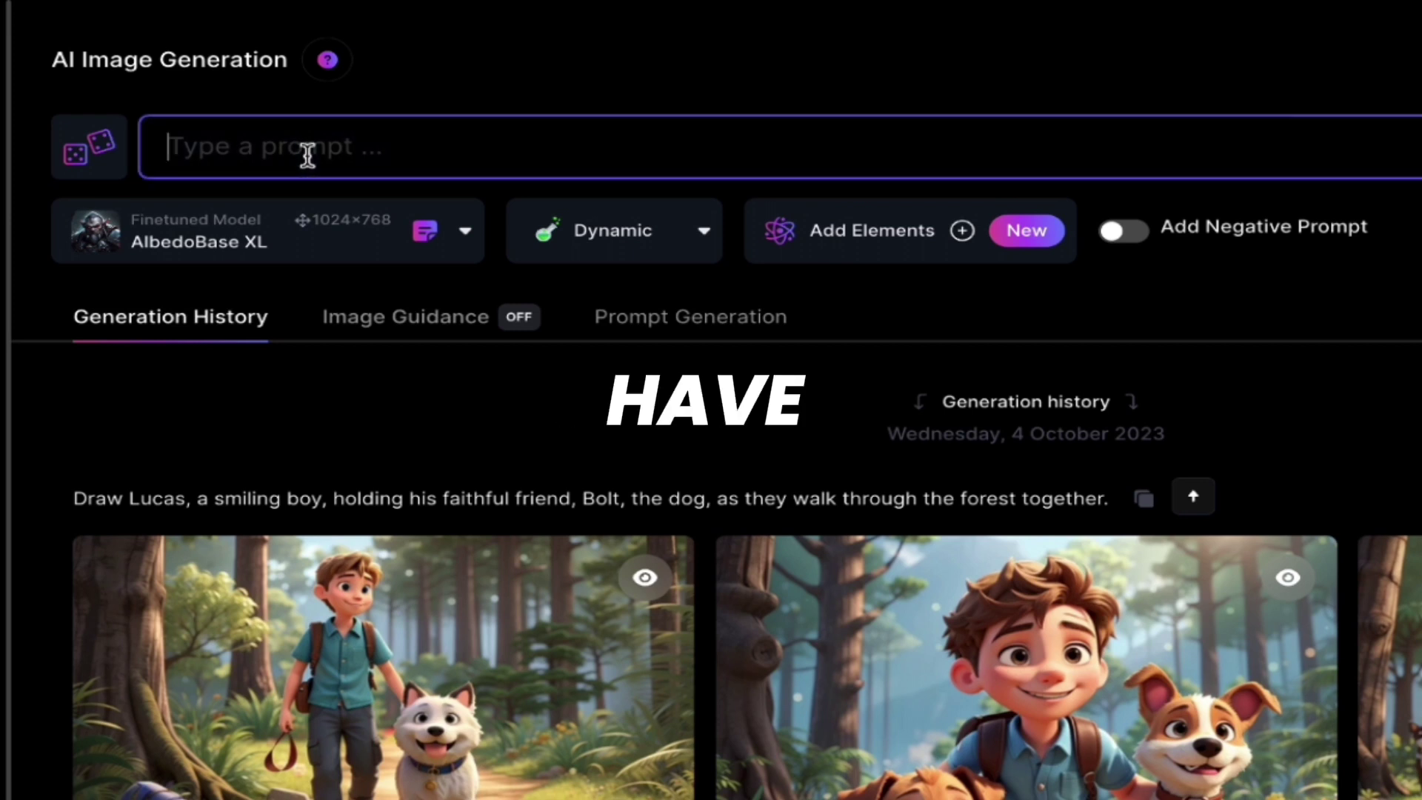
pyautogui.hotkey('ctrl', 'v')
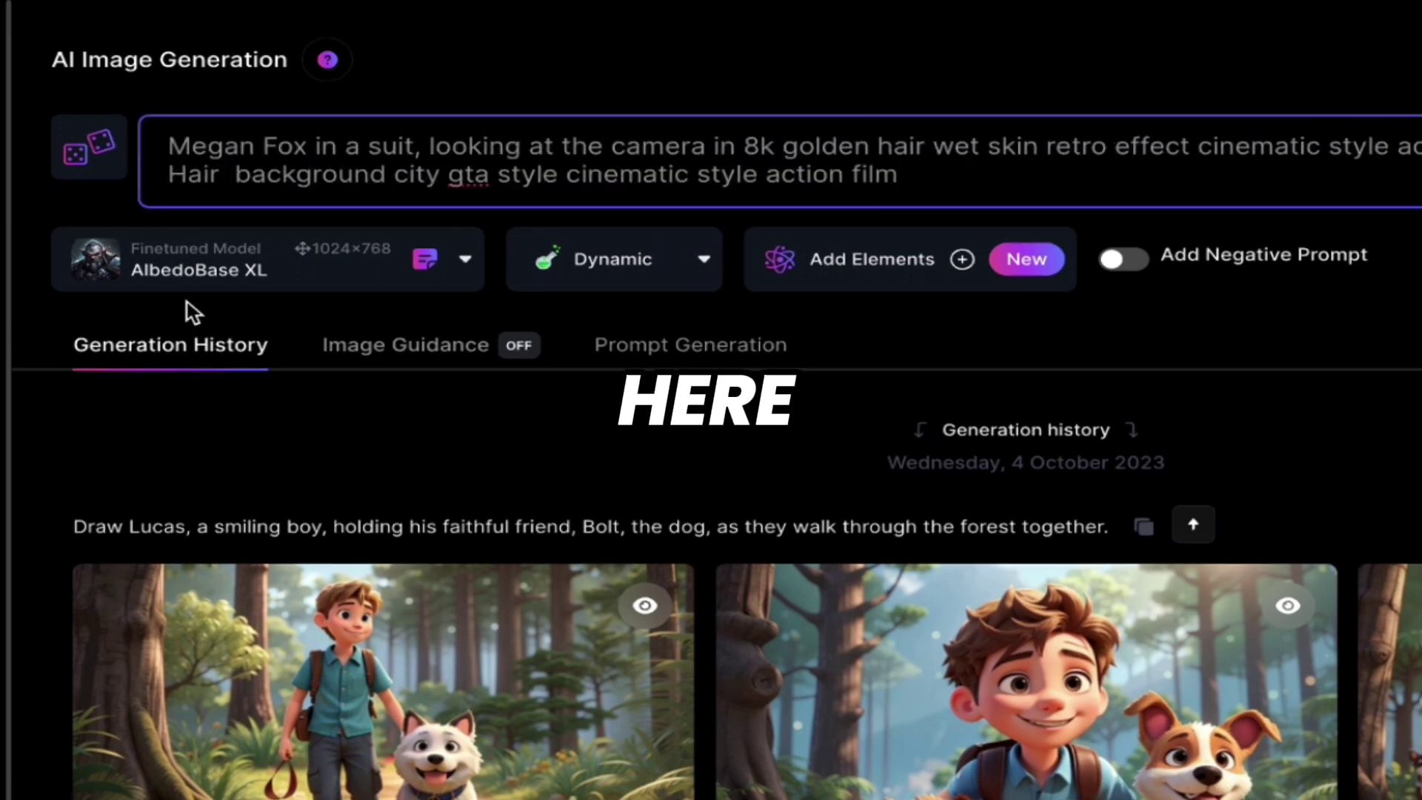
pyautogui.click(191, 276)
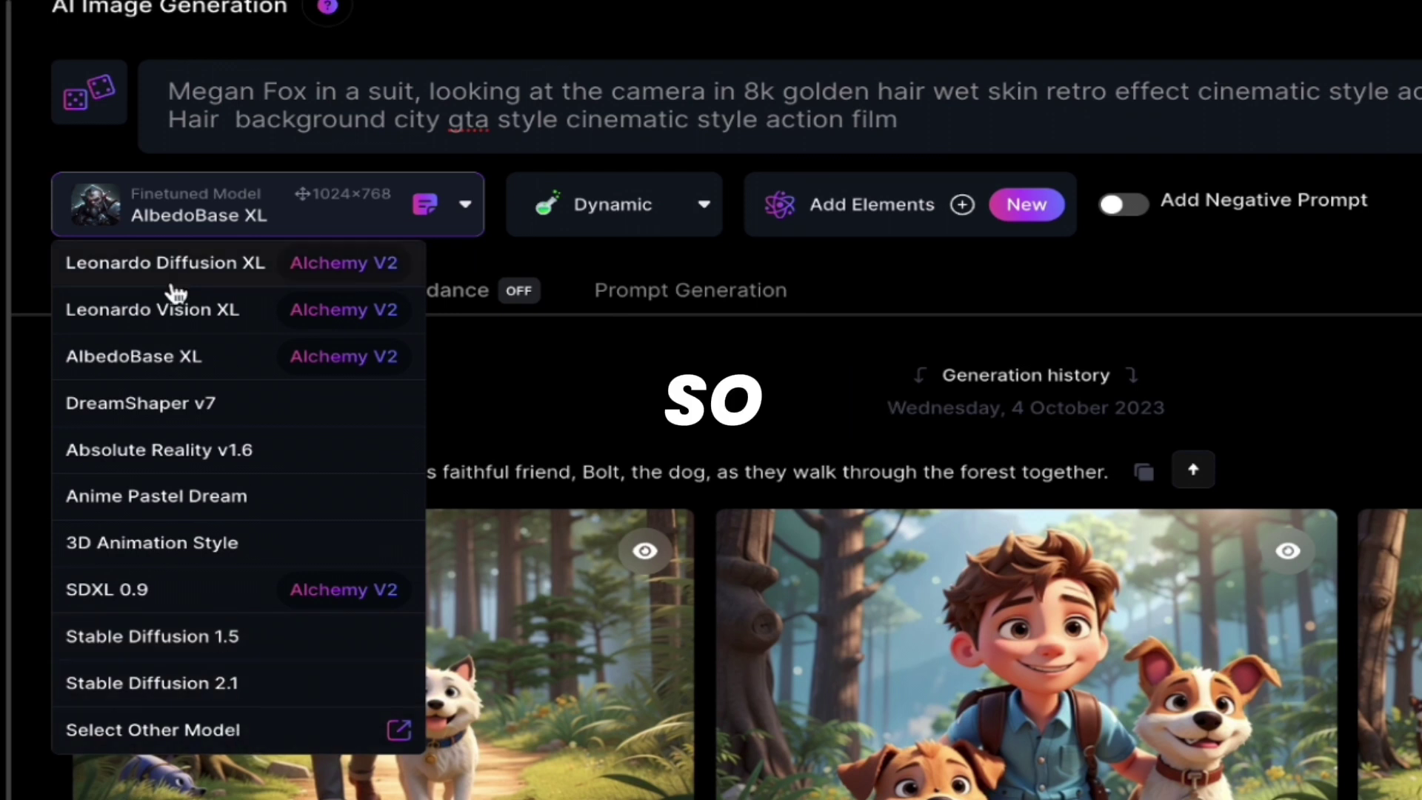
pyautogui.click(252, 264)
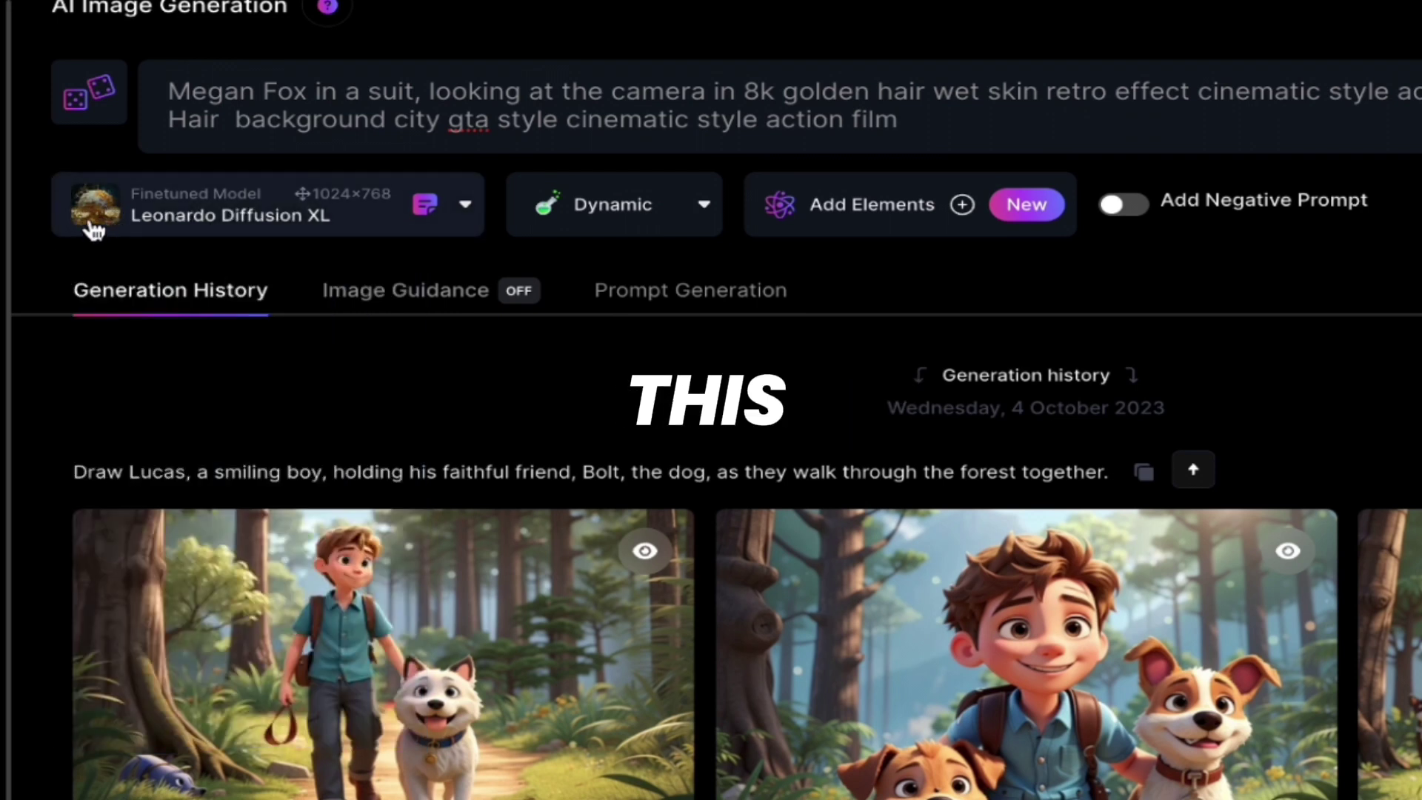
pyautogui.click(597, 222)
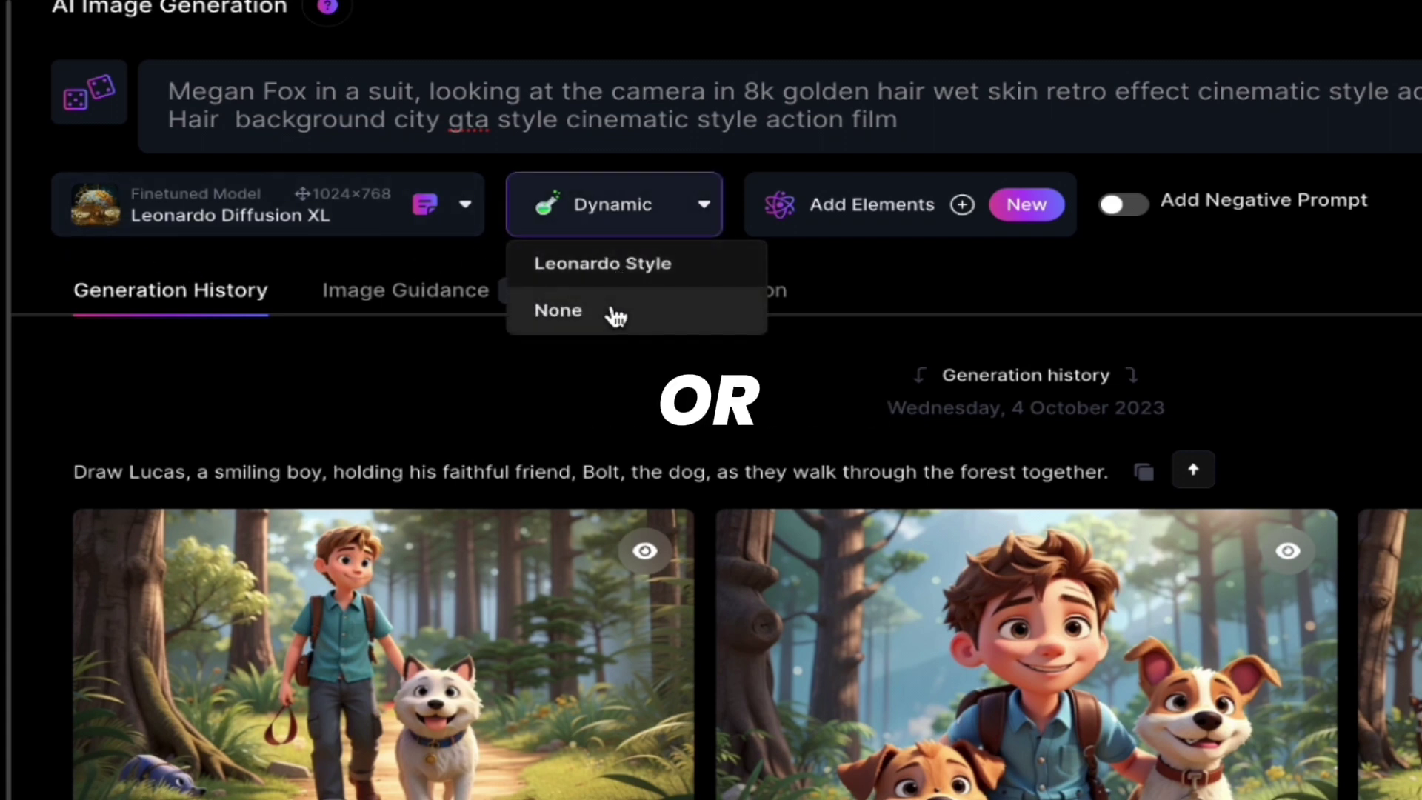
pyautogui.click(647, 230)
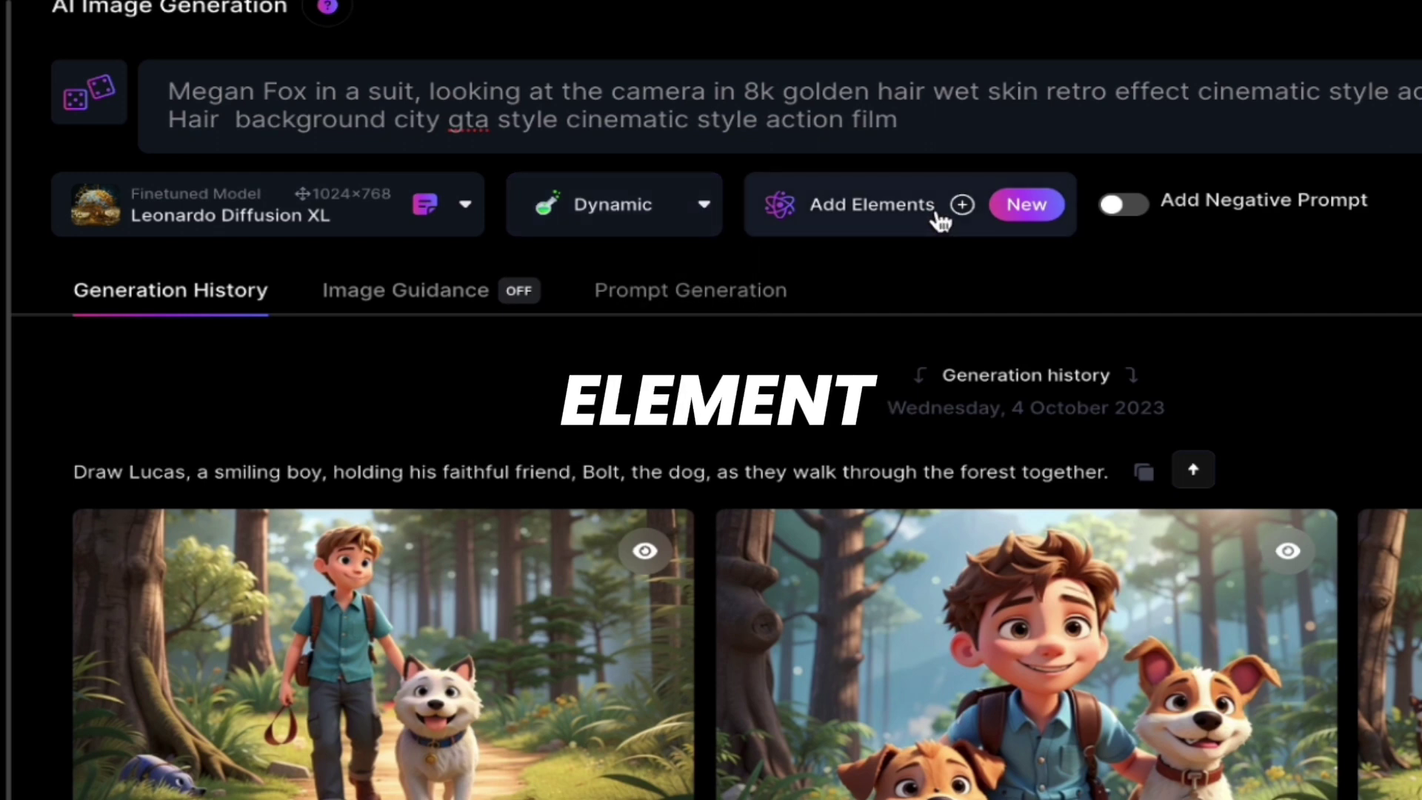
# - Open and close the Elements choices, then toggle the negative prompt on and back off
pyautogui.click(963, 201)
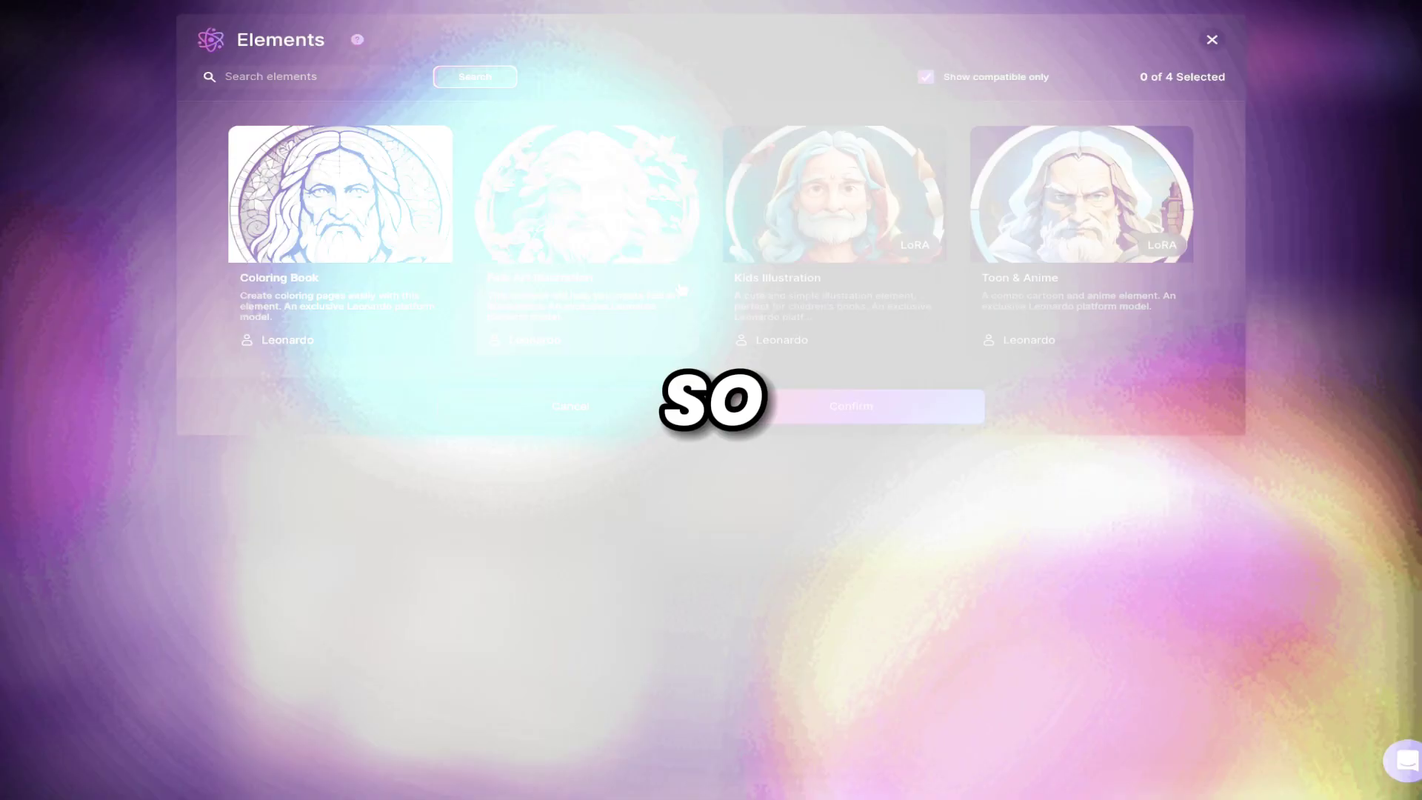
pyautogui.click(1213, 40)
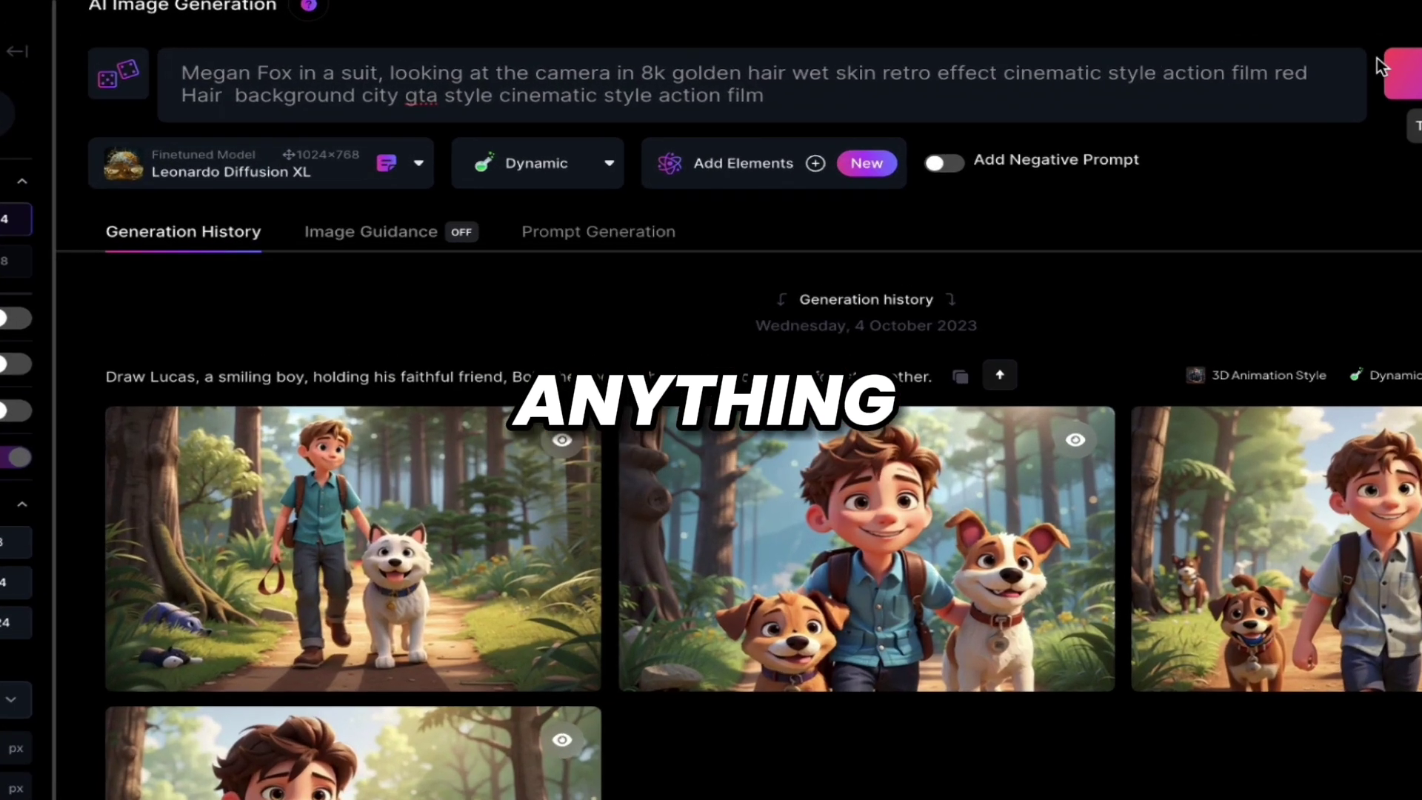
pyautogui.click(948, 159)
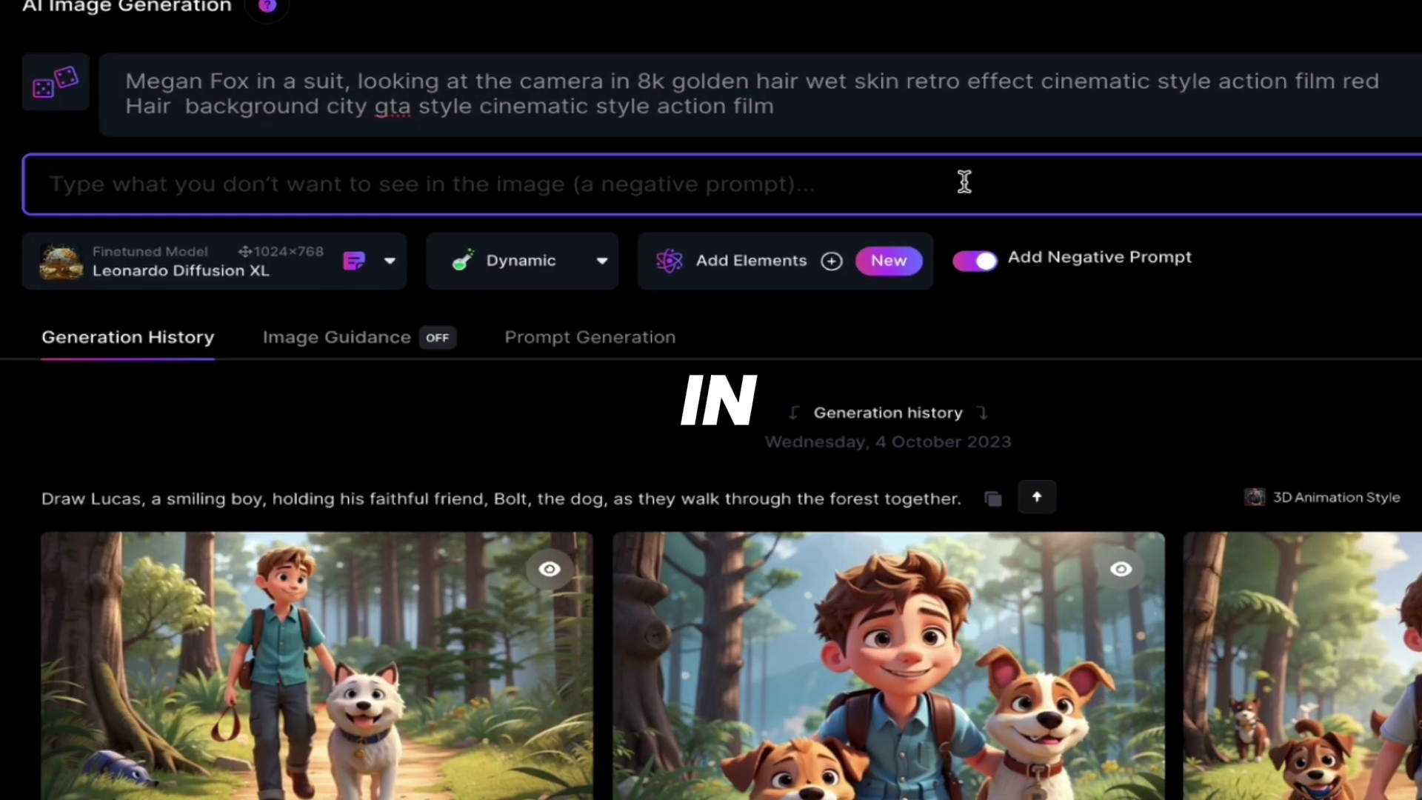
pyautogui.click(974, 261)
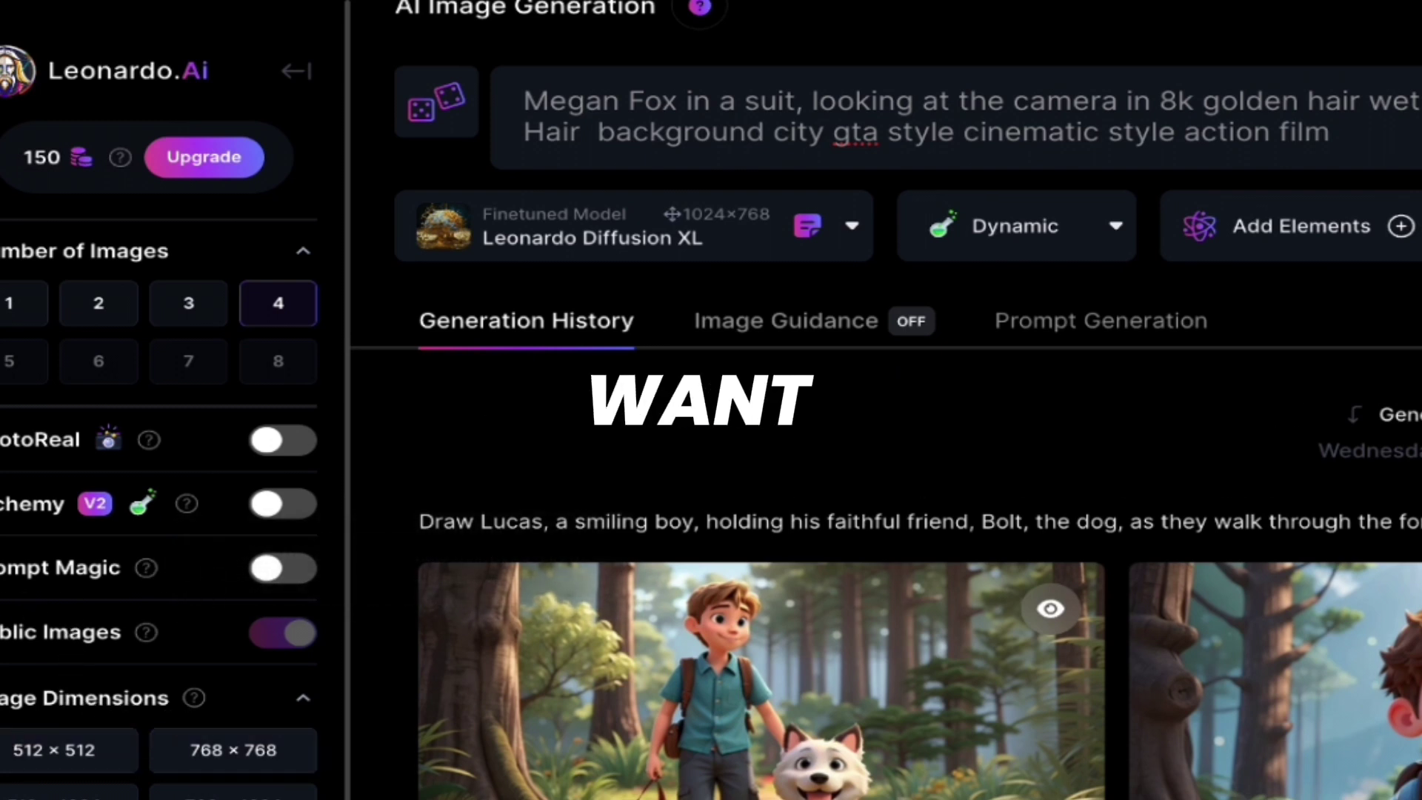
# - Try the Leonardo Vision XL, DreamShaper v7 and Anime Pastel Dream models
pyautogui.scroll(-2, 158, 445)
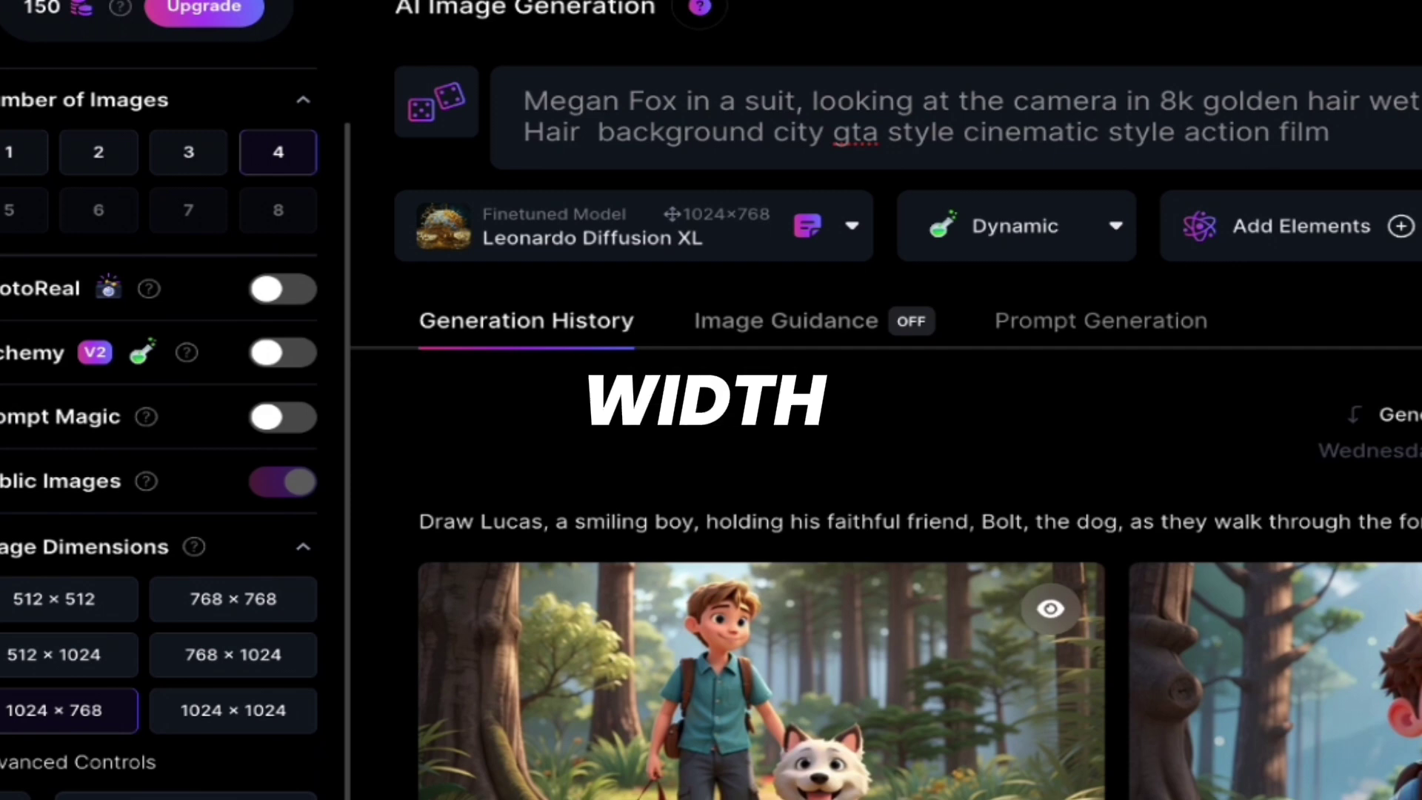
pyautogui.scroll(-1, 159, 444)
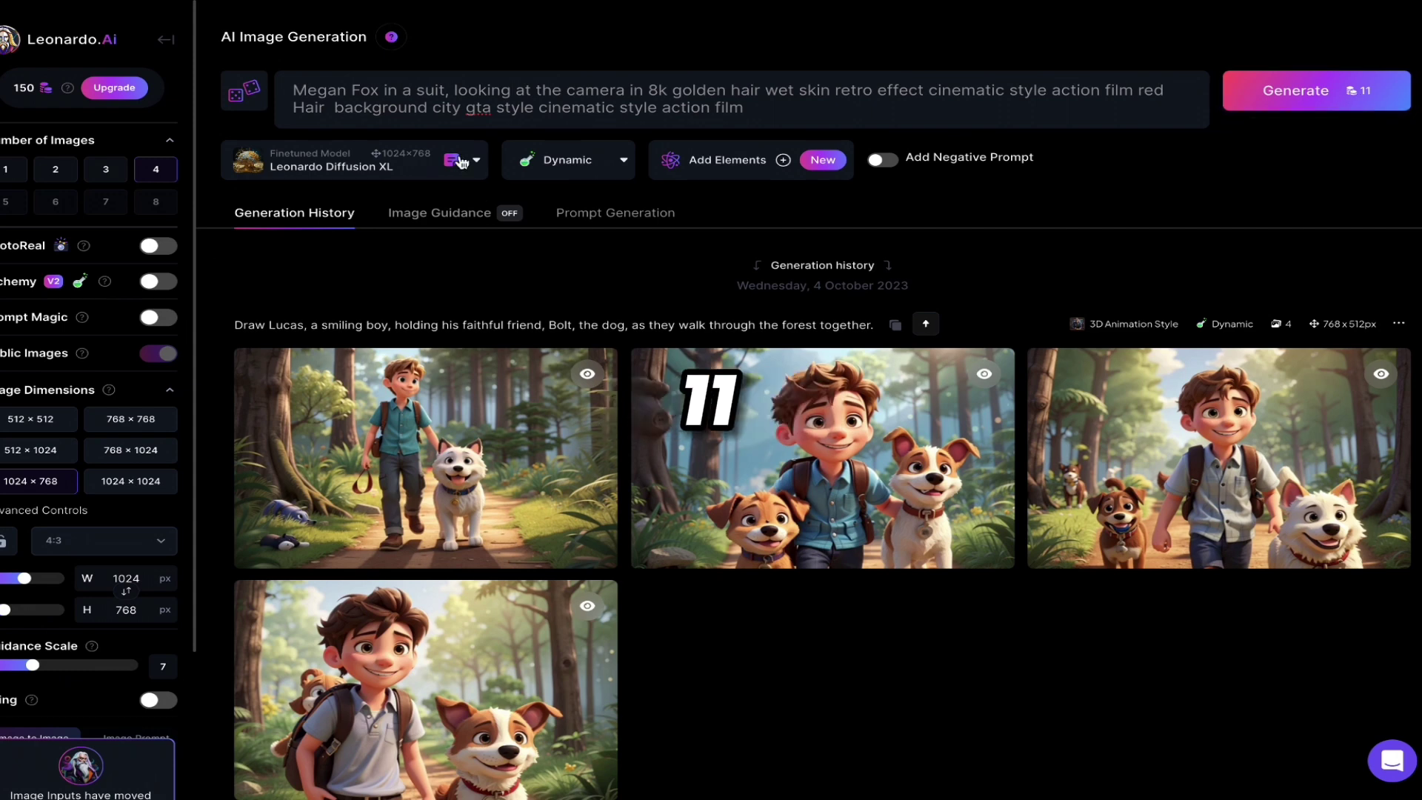
pyautogui.click(437, 163)
pyautogui.click(359, 226)
pyautogui.click(358, 172)
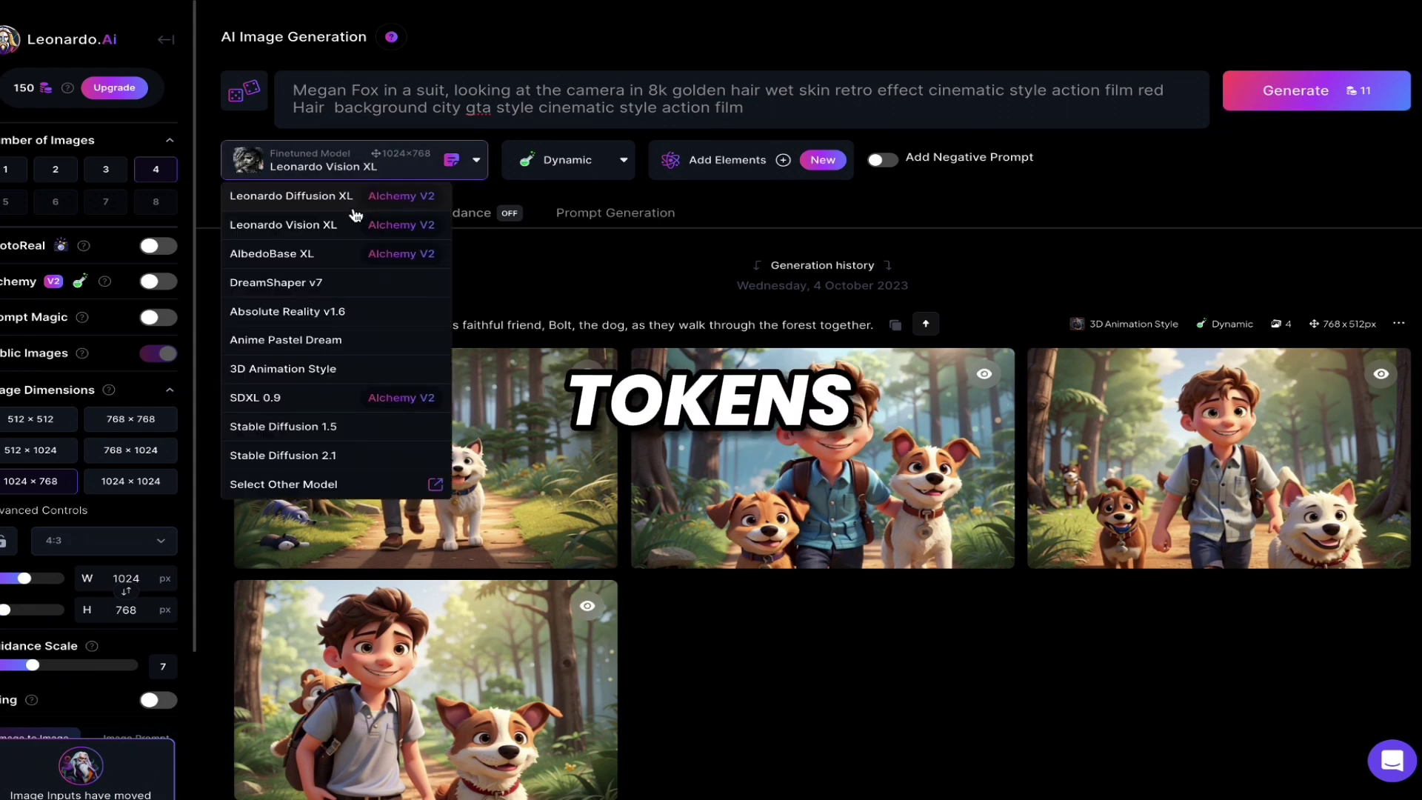
pyautogui.click(326, 283)
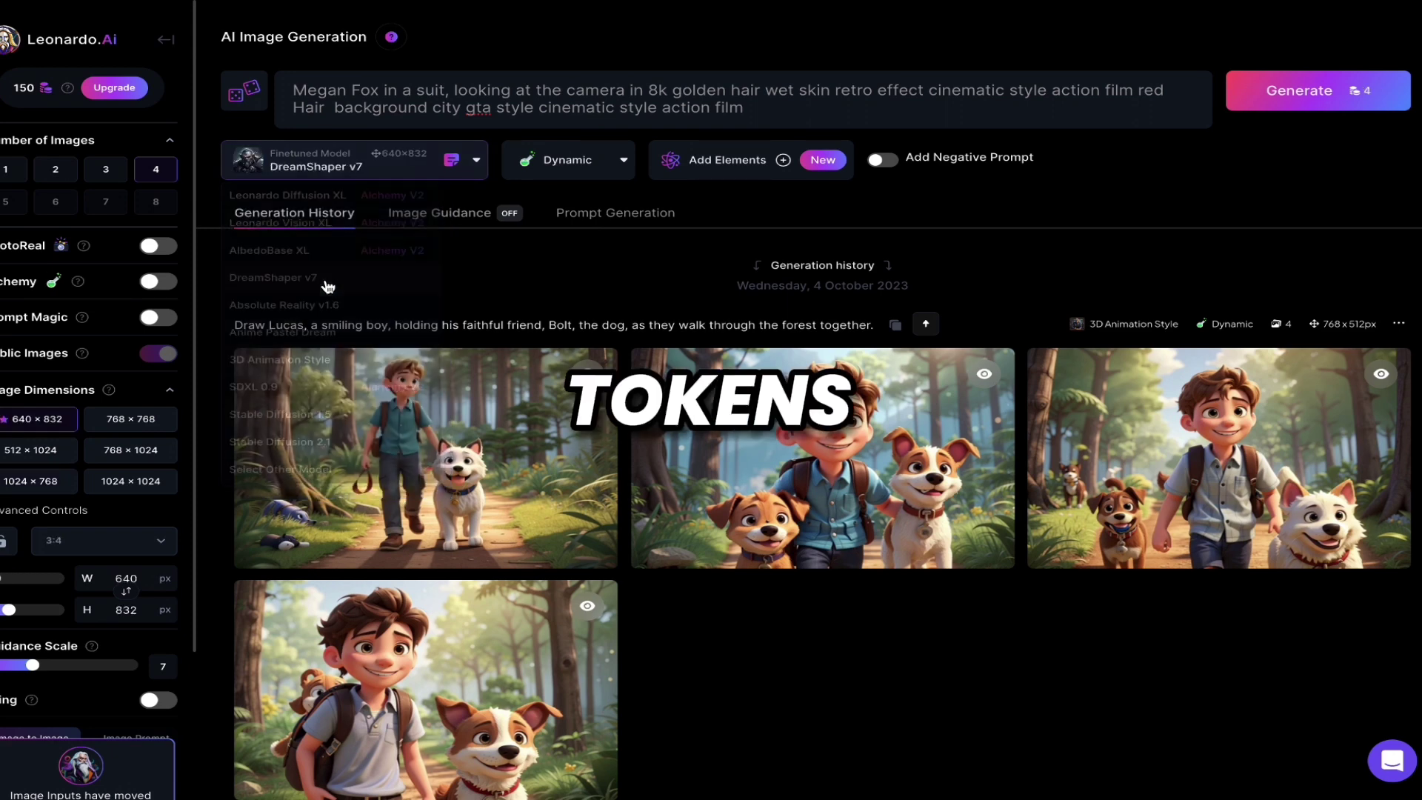
pyautogui.click(372, 171)
pyautogui.click(345, 338)
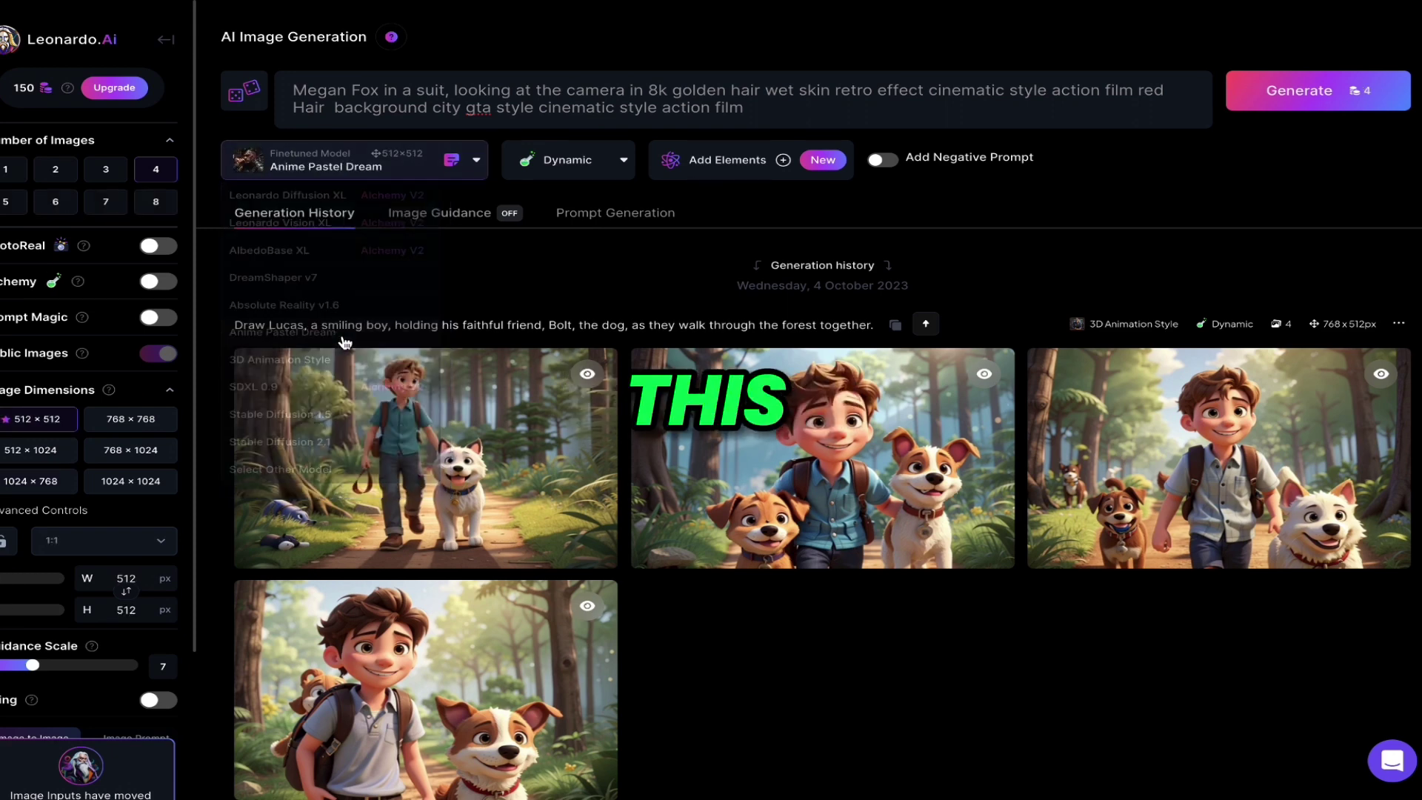
# - Return to Leonardo Diffusion XL and generate four 1024×768 images
pyautogui.click(384, 172)
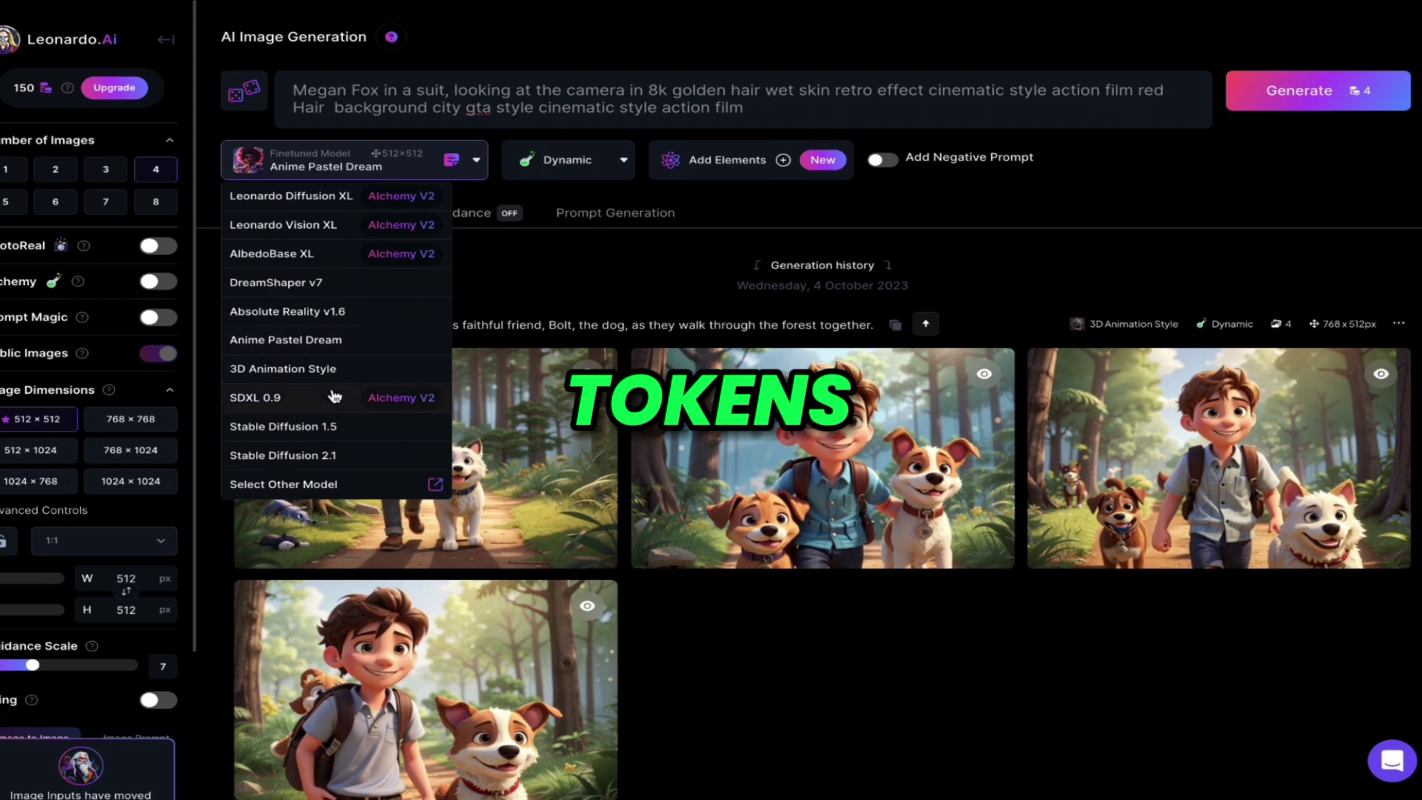
pyautogui.click(326, 195)
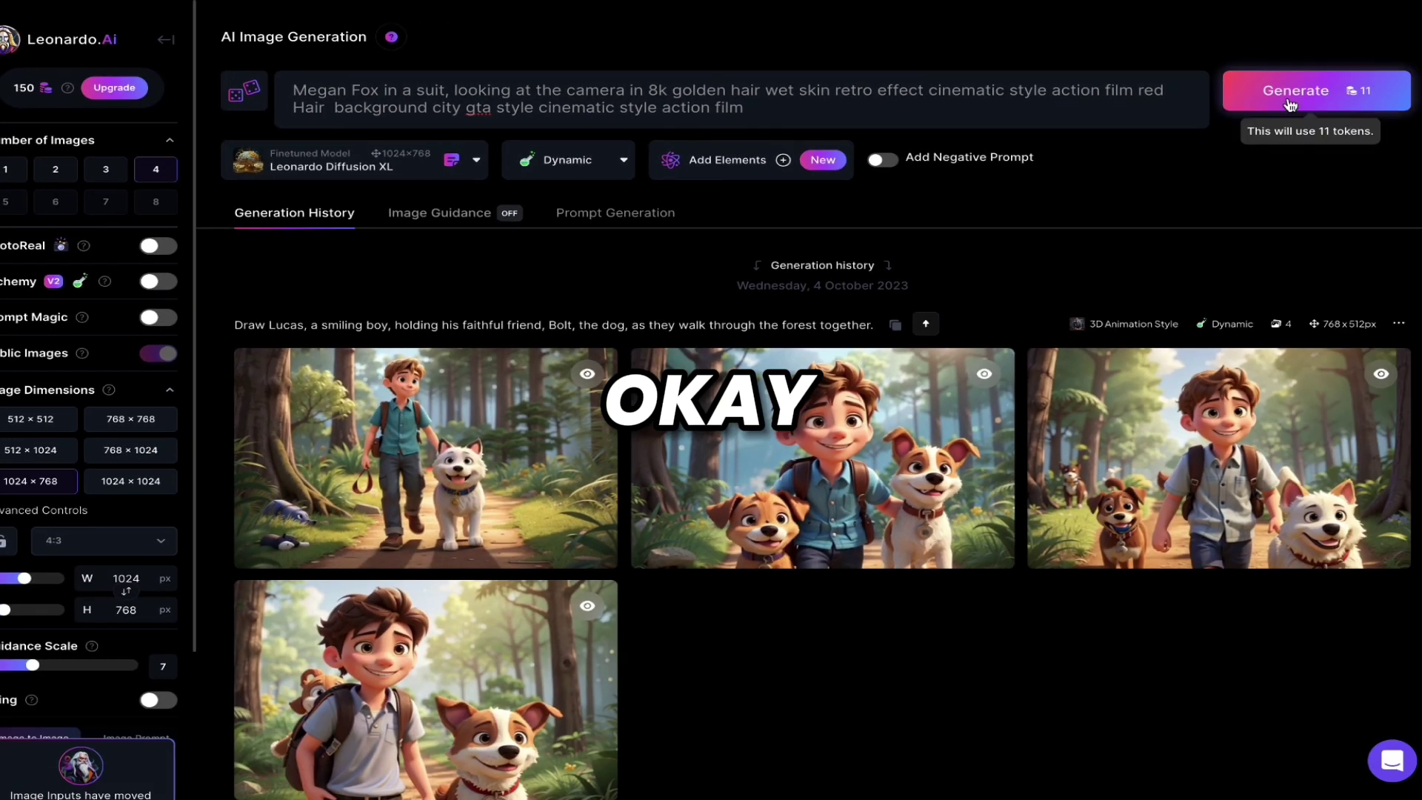
pyautogui.click(1421, 142)
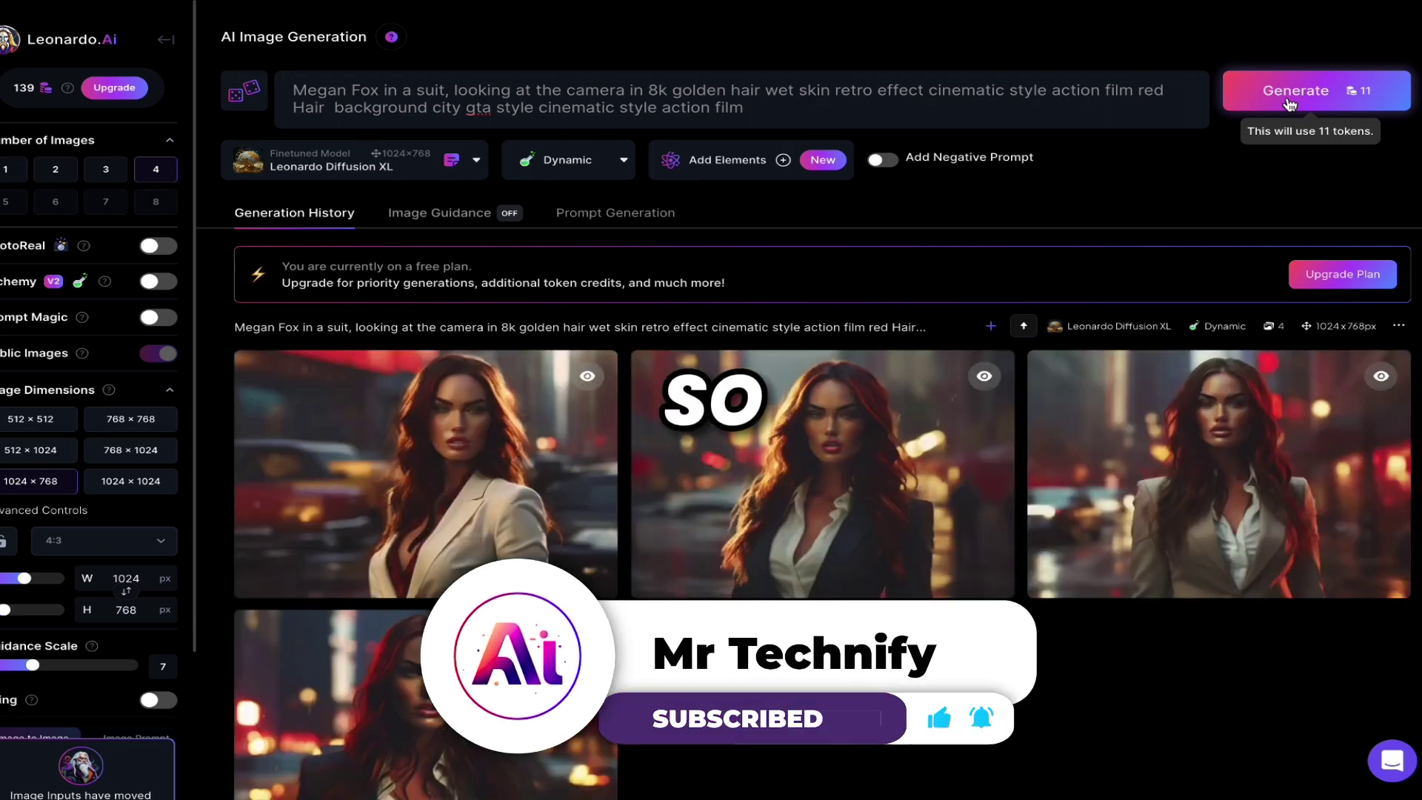
# - Preview a result, then generate the science-kid prompt with AlbedoBase XL and no style
pyautogui.click(1170, 448)
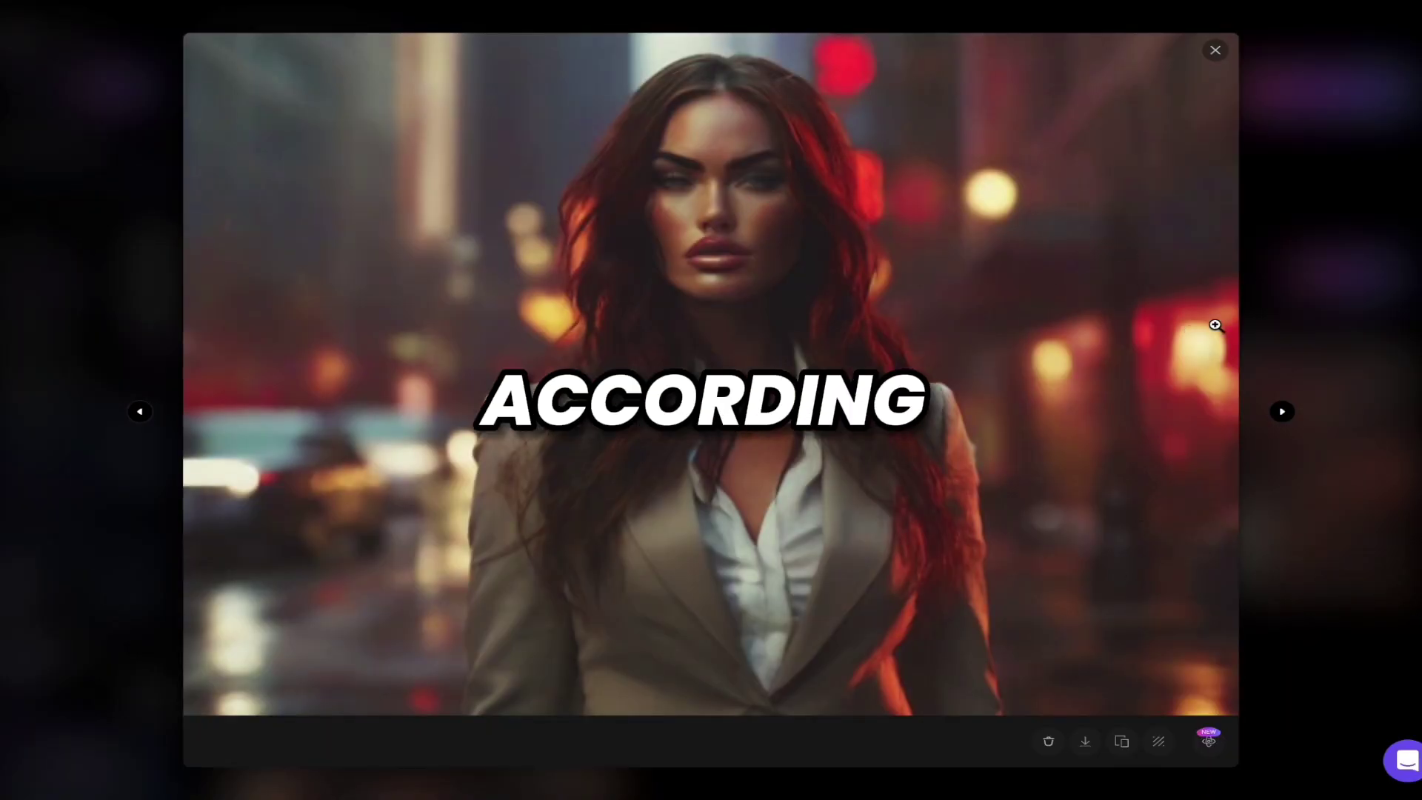
pyautogui.click(1355, 308)
pyautogui.click(476, 160)
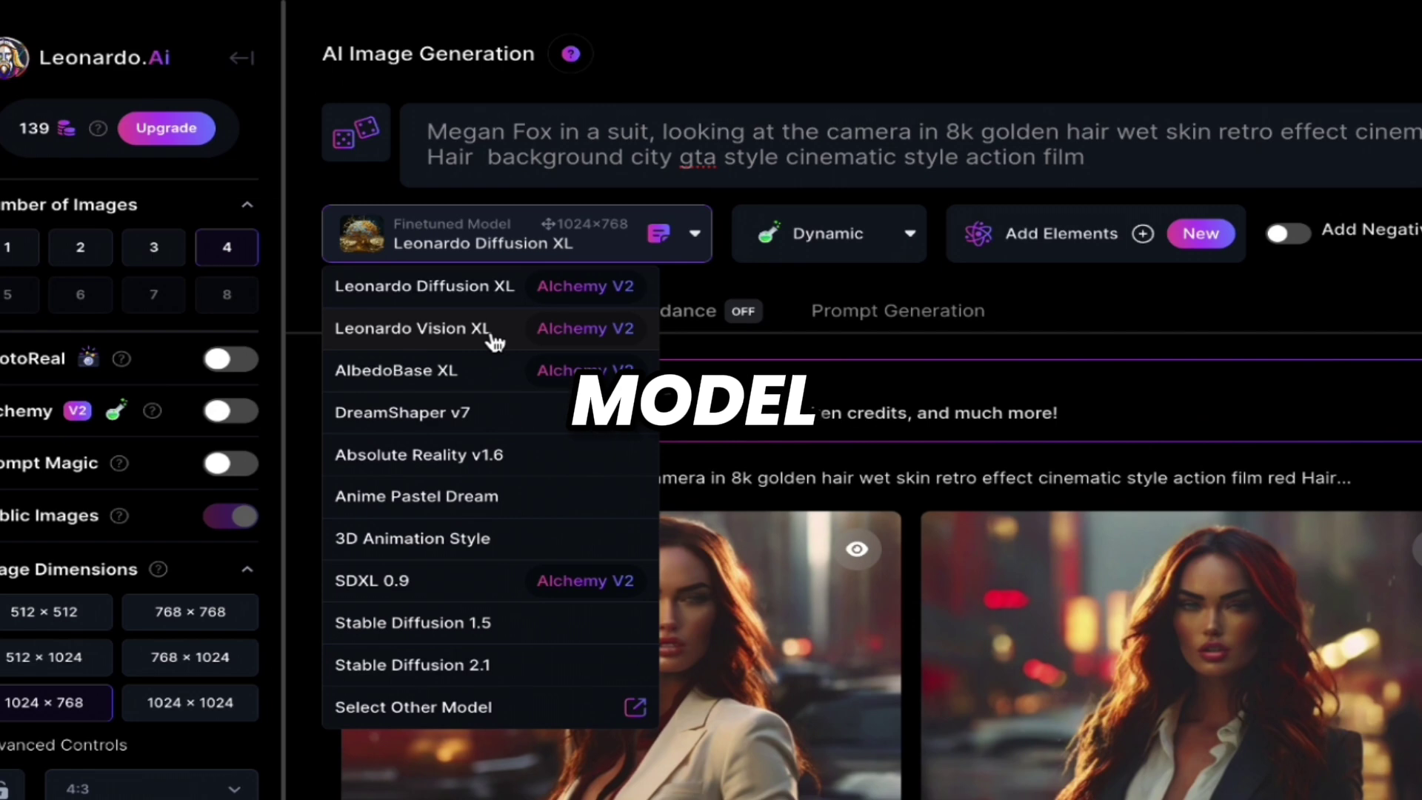
pyautogui.click(496, 667)
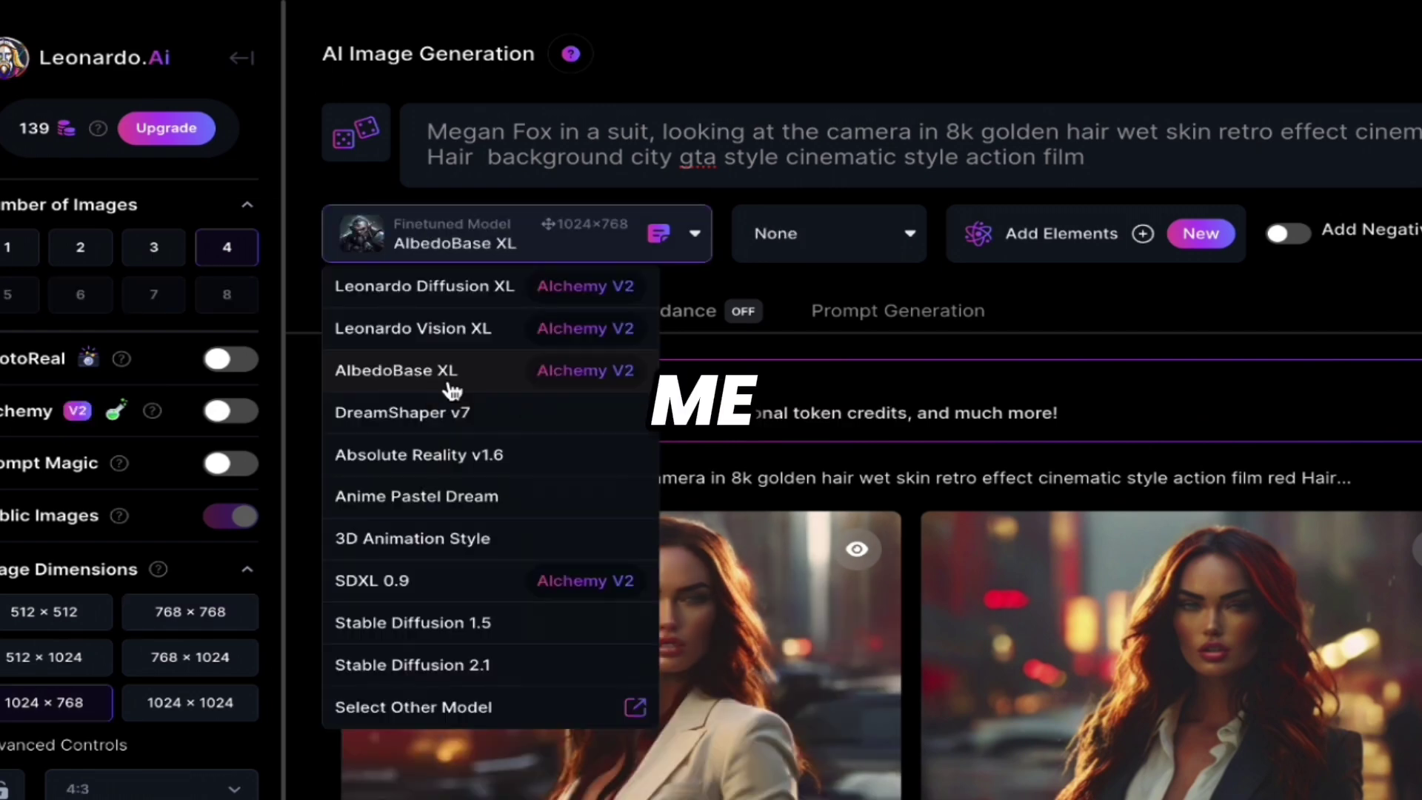
pyautogui.click(451, 370)
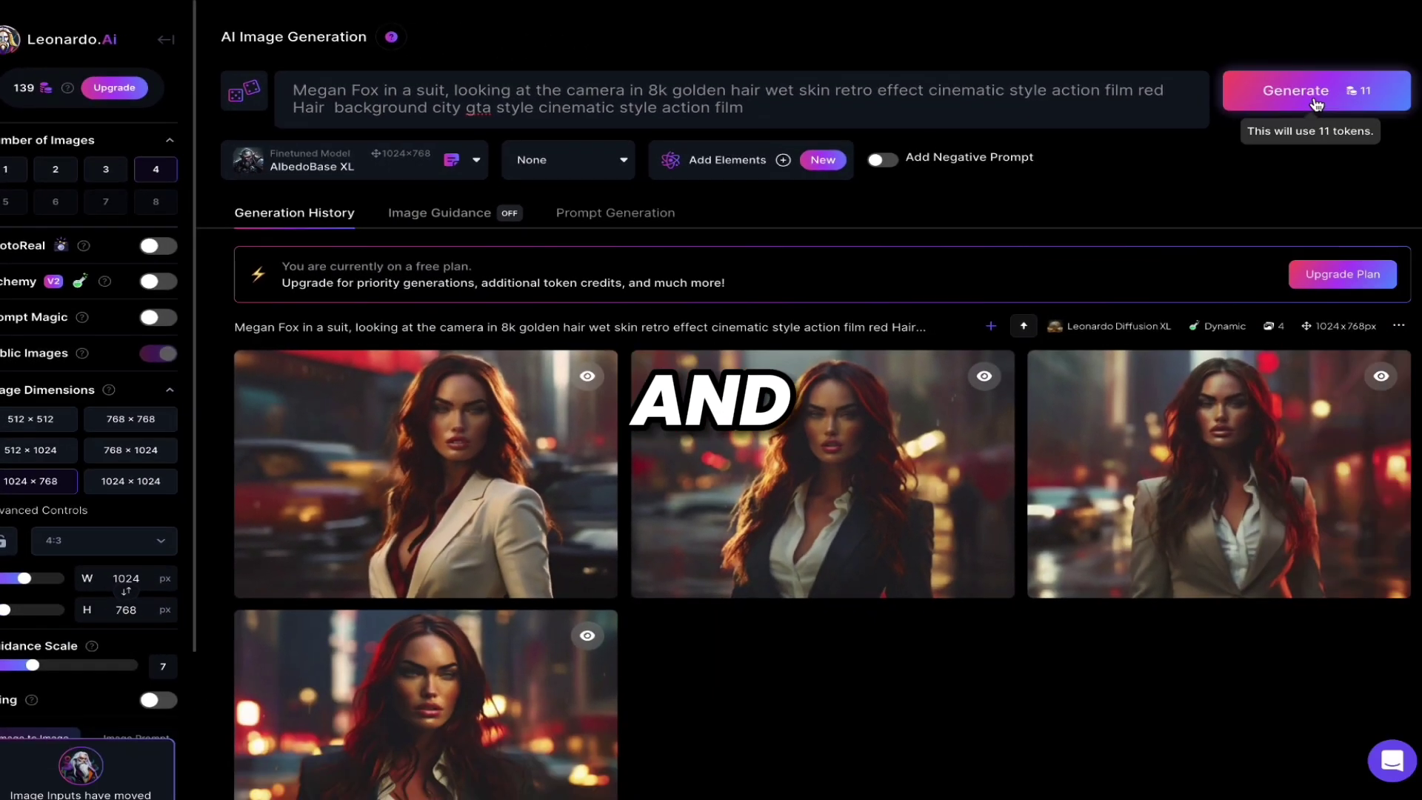
pyautogui.click(1315, 95)
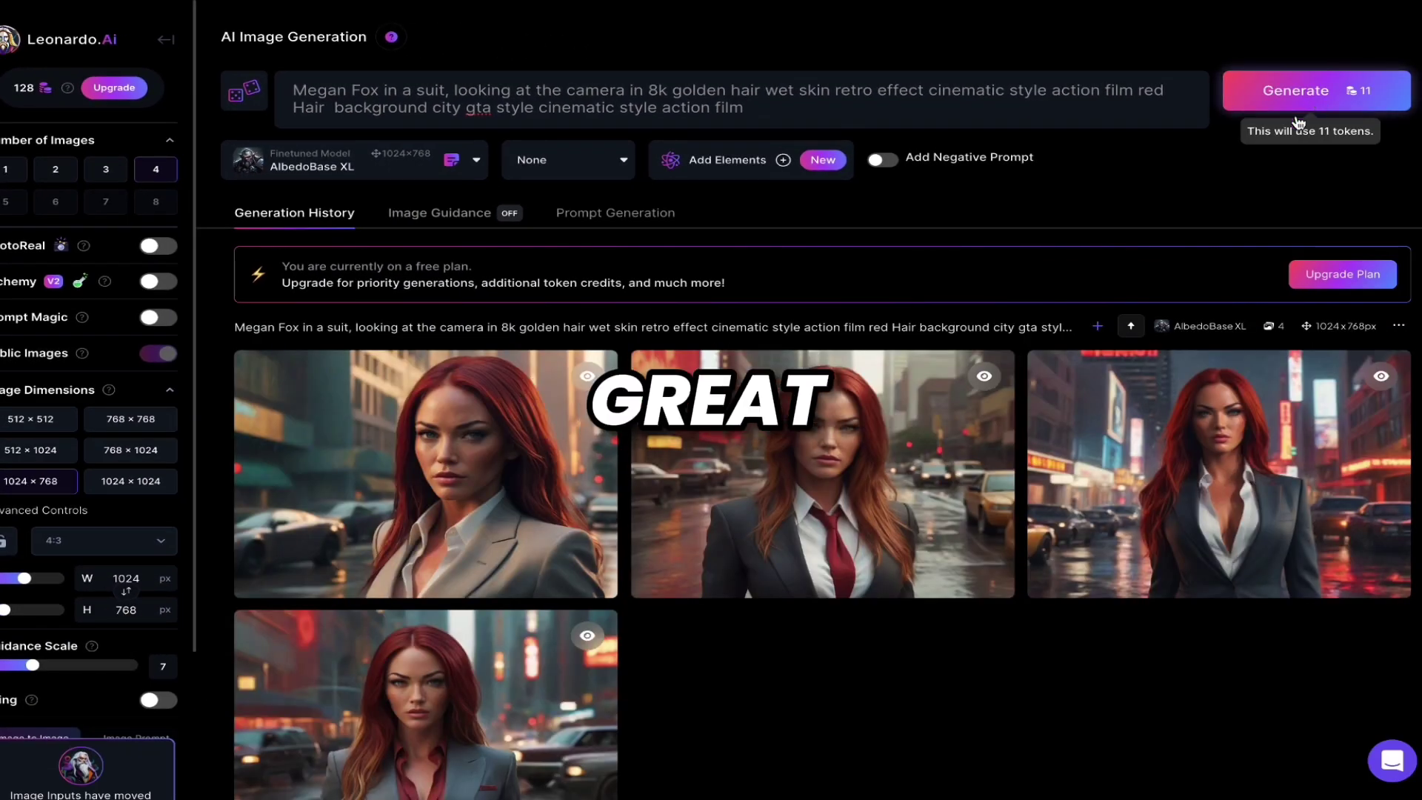
pyautogui.click(970, 438)
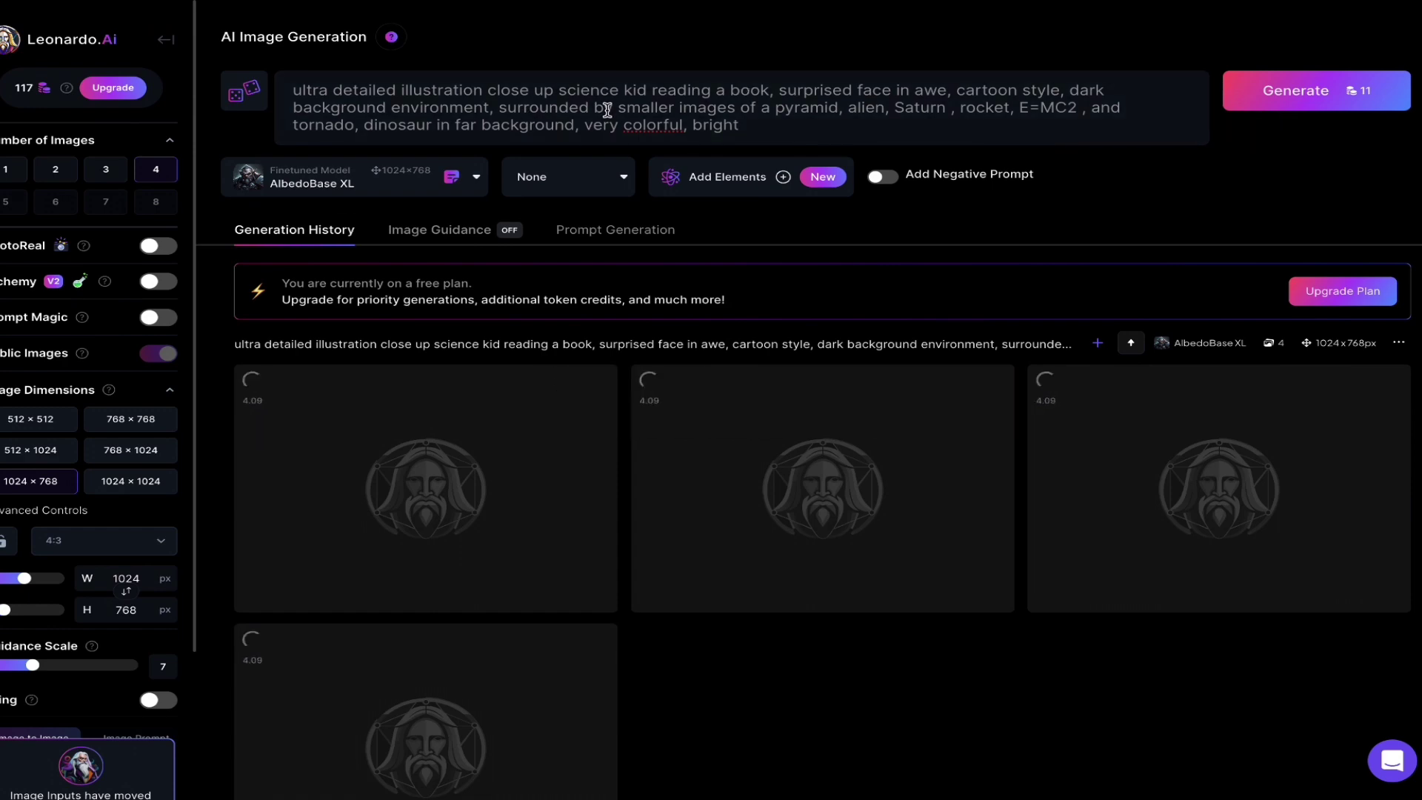
# - View the second science-kid illustration full-size, then scroll the history down to the armored panda images
pyautogui.scroll(-1, 518, 370)
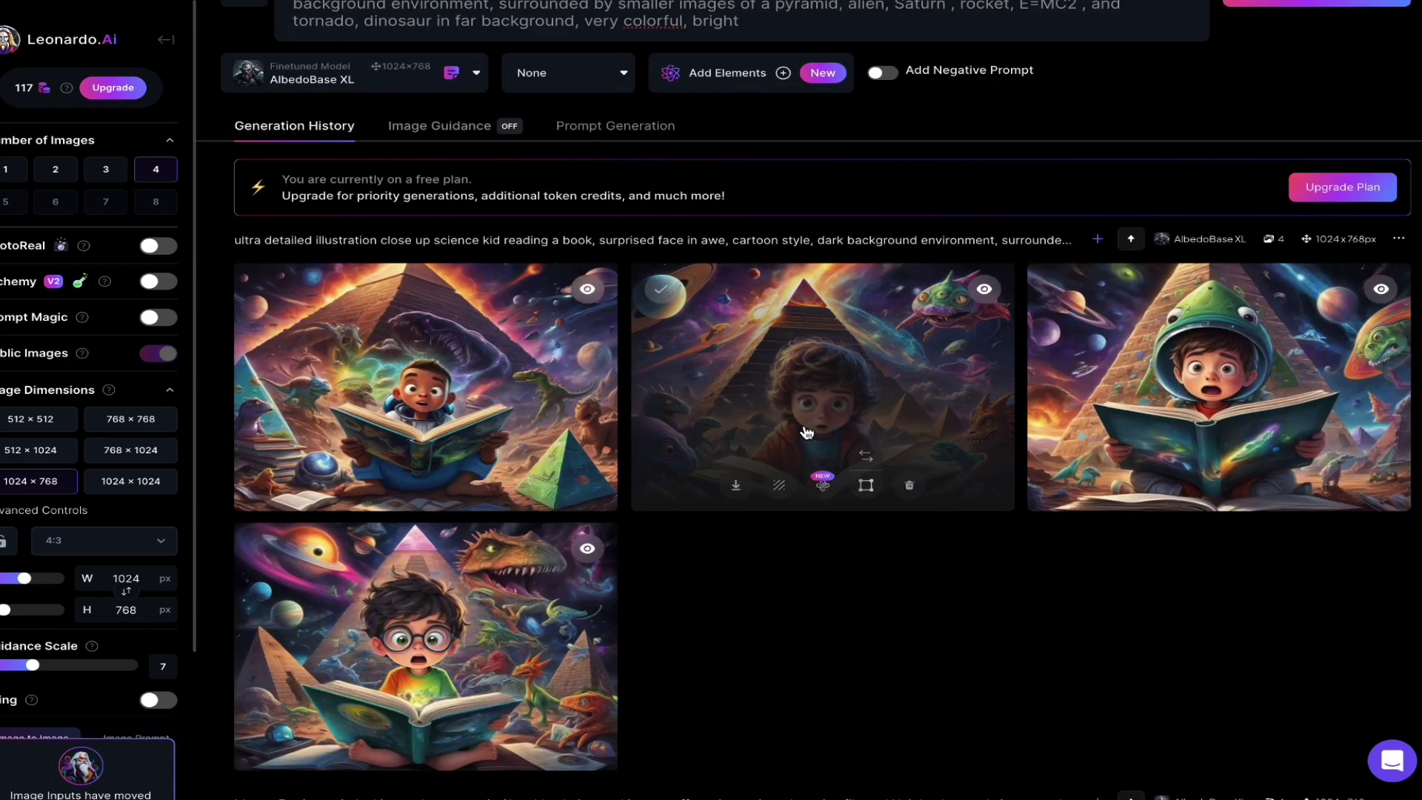
pyautogui.click(813, 355)
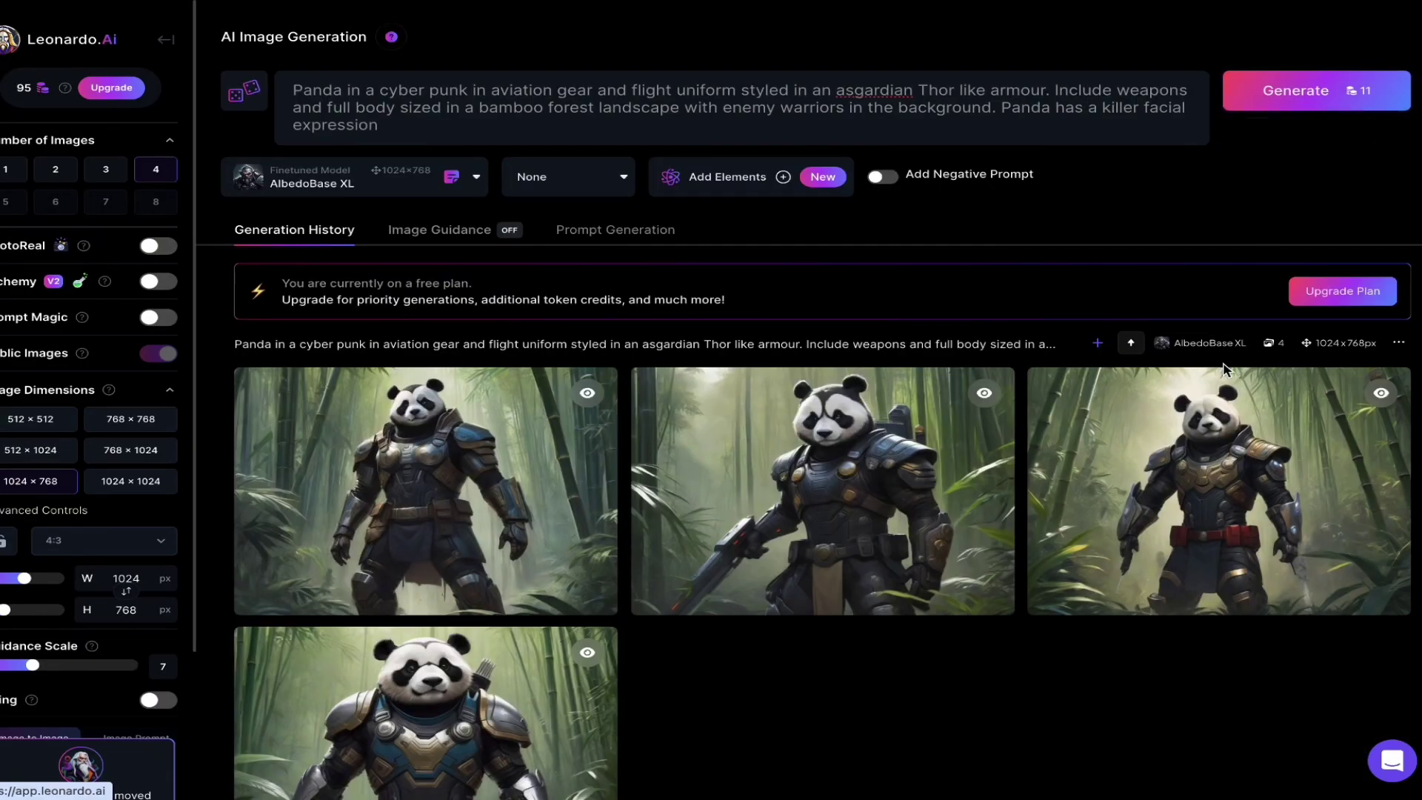
pyautogui.scroll(-1, 1208, 399)
# - Open the third armored panda image full-size, advance to the next one, and close the viewer
pyautogui.click(1208, 400)
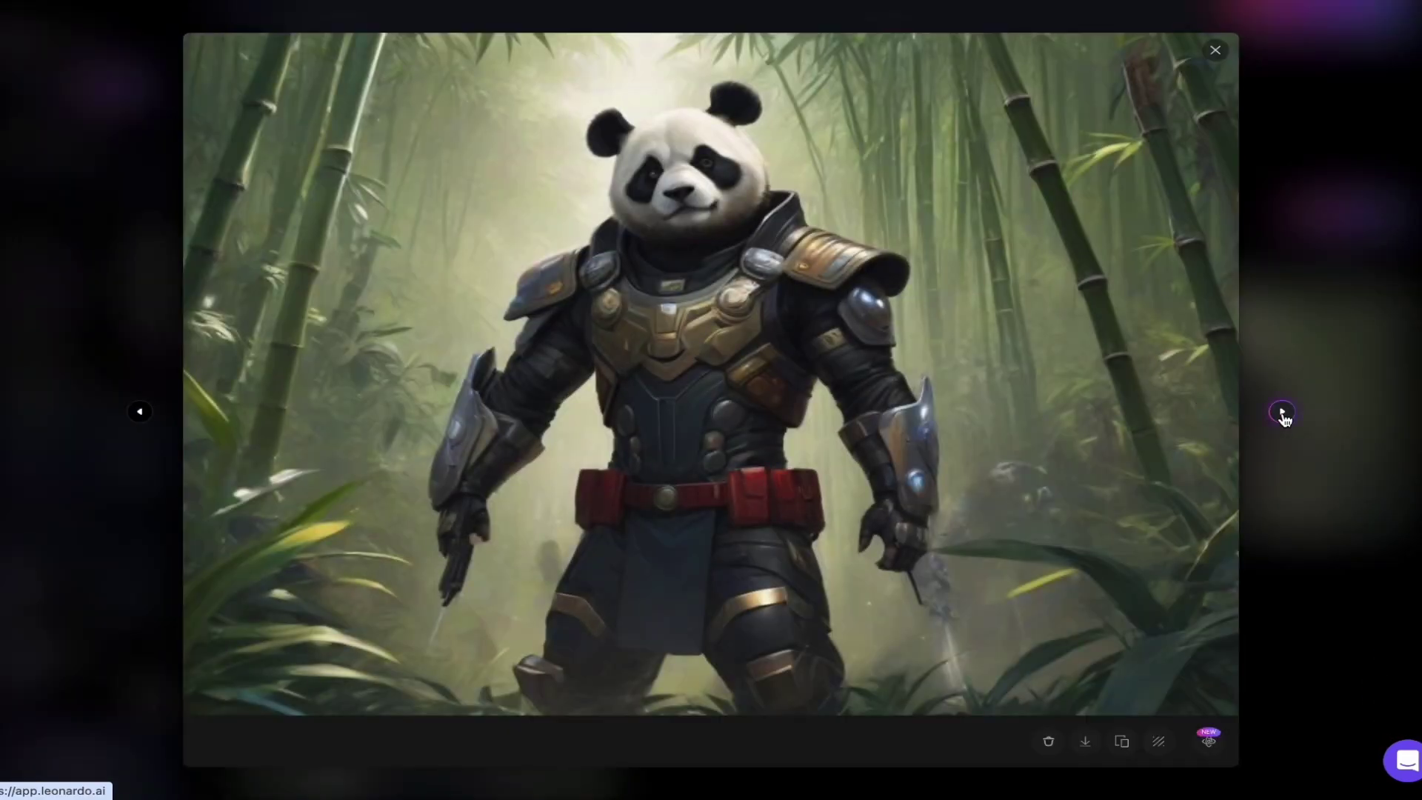
pyautogui.click(1282, 413)
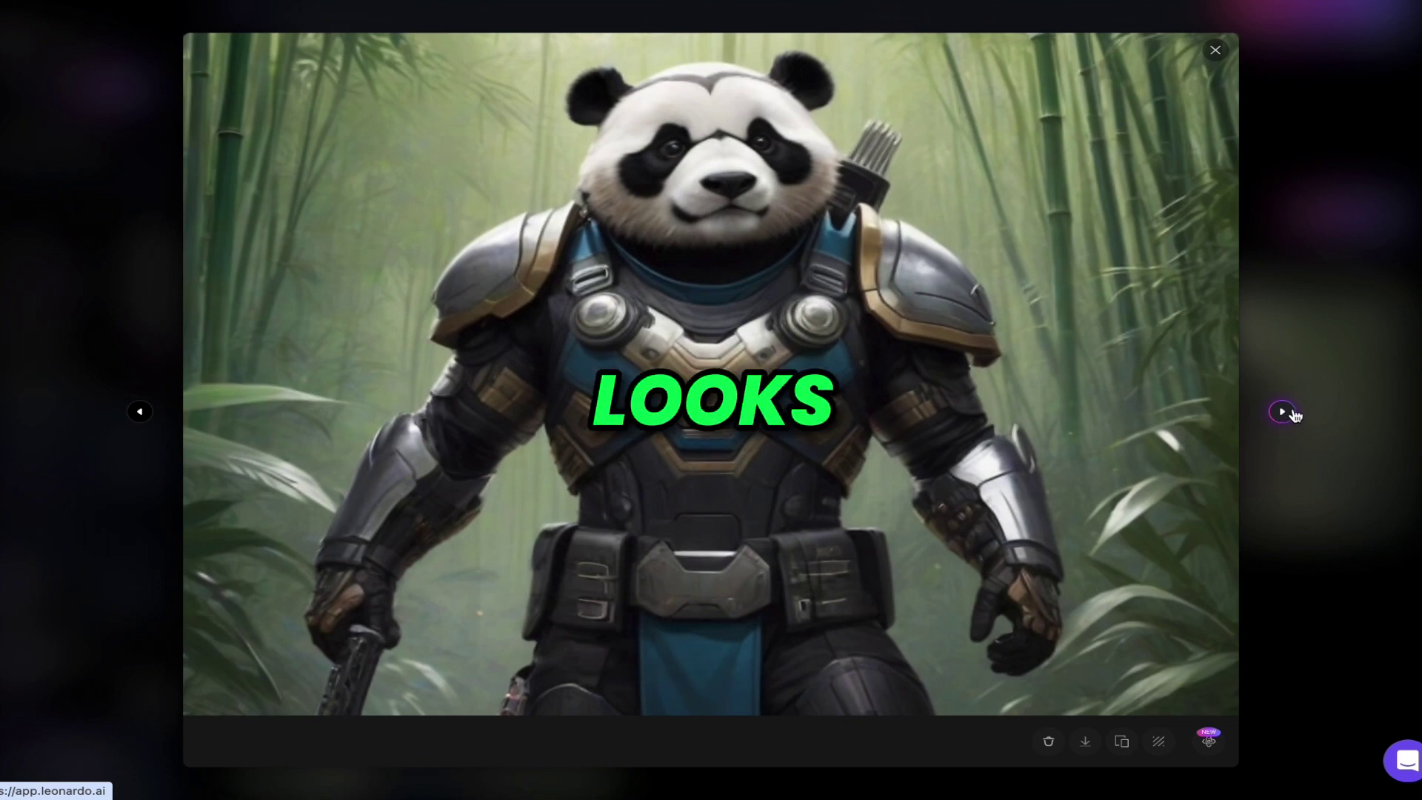
pyautogui.click(1342, 407)
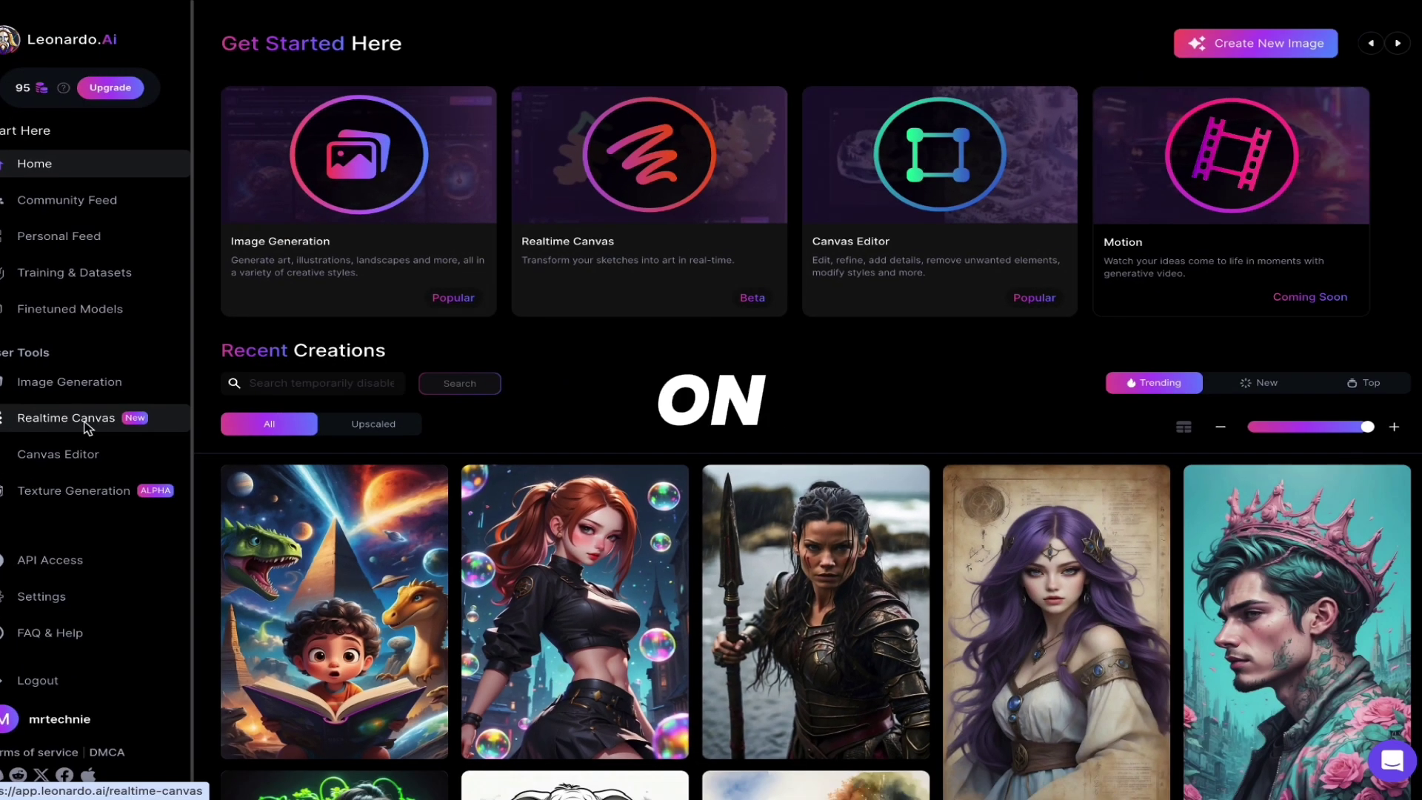
# - In Realtime Canvas, prompt 'kids in jungle cartoon style plying cricket in the morning' and show style presets
pyautogui.click(124, 380)
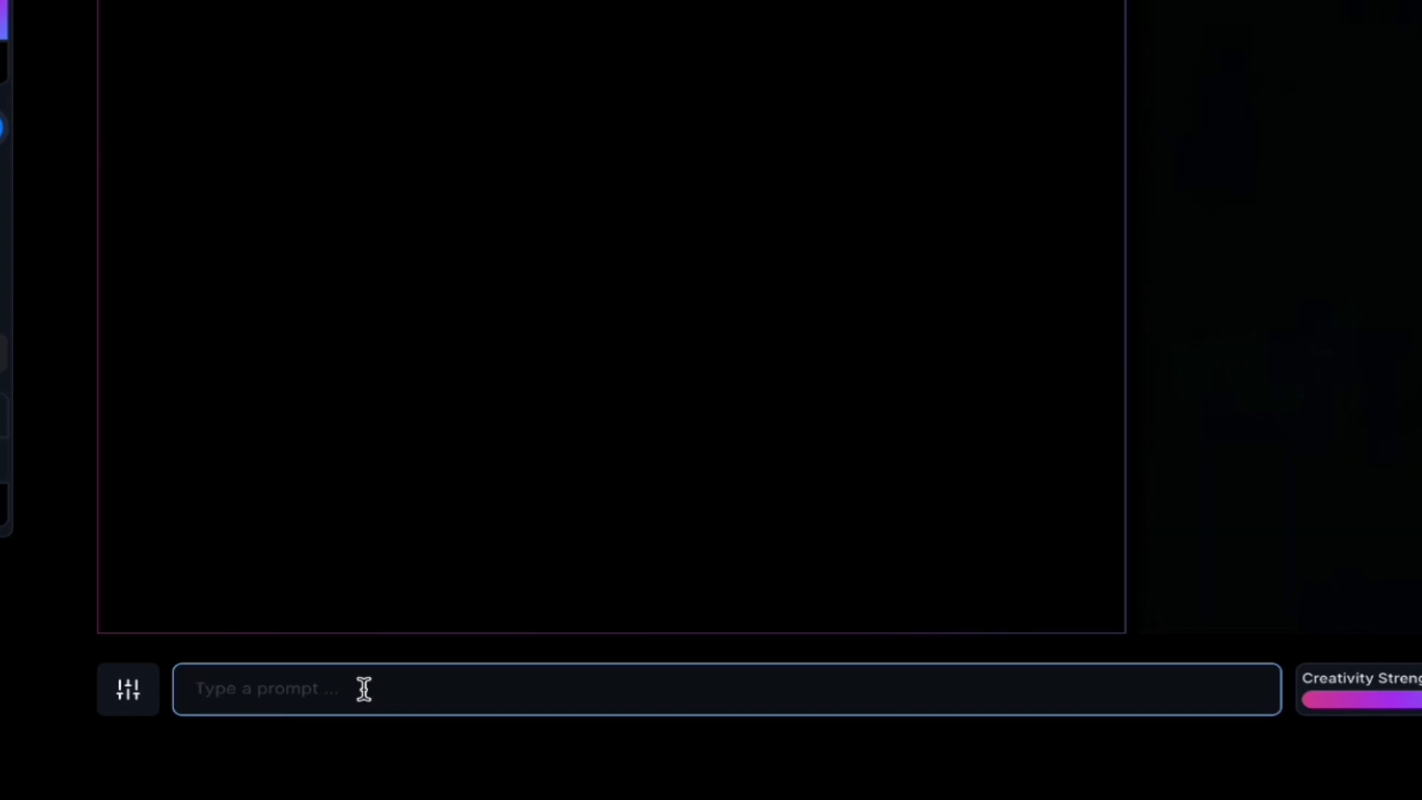
pyautogui.write('kids in jungle cartoon sty')
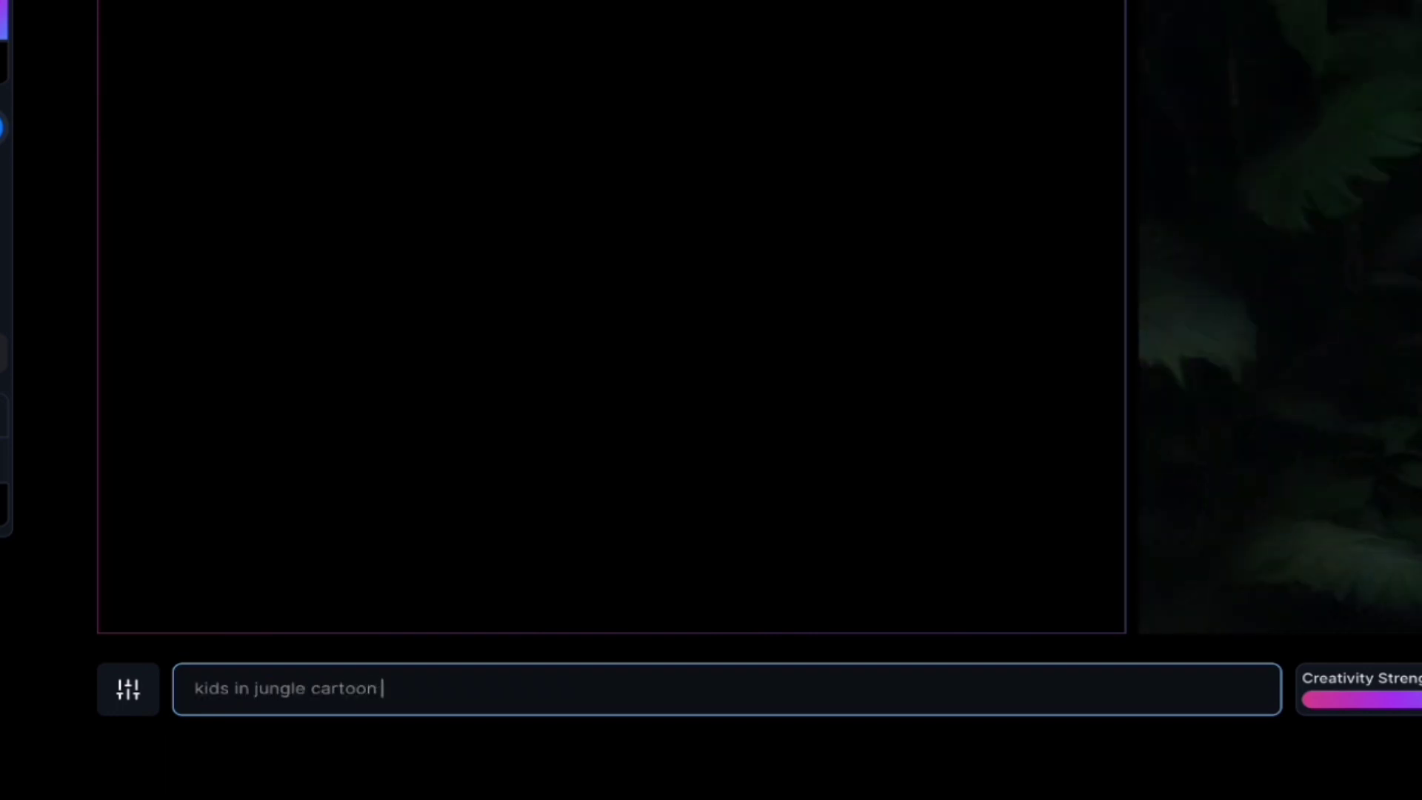
pyautogui.write('le pl')
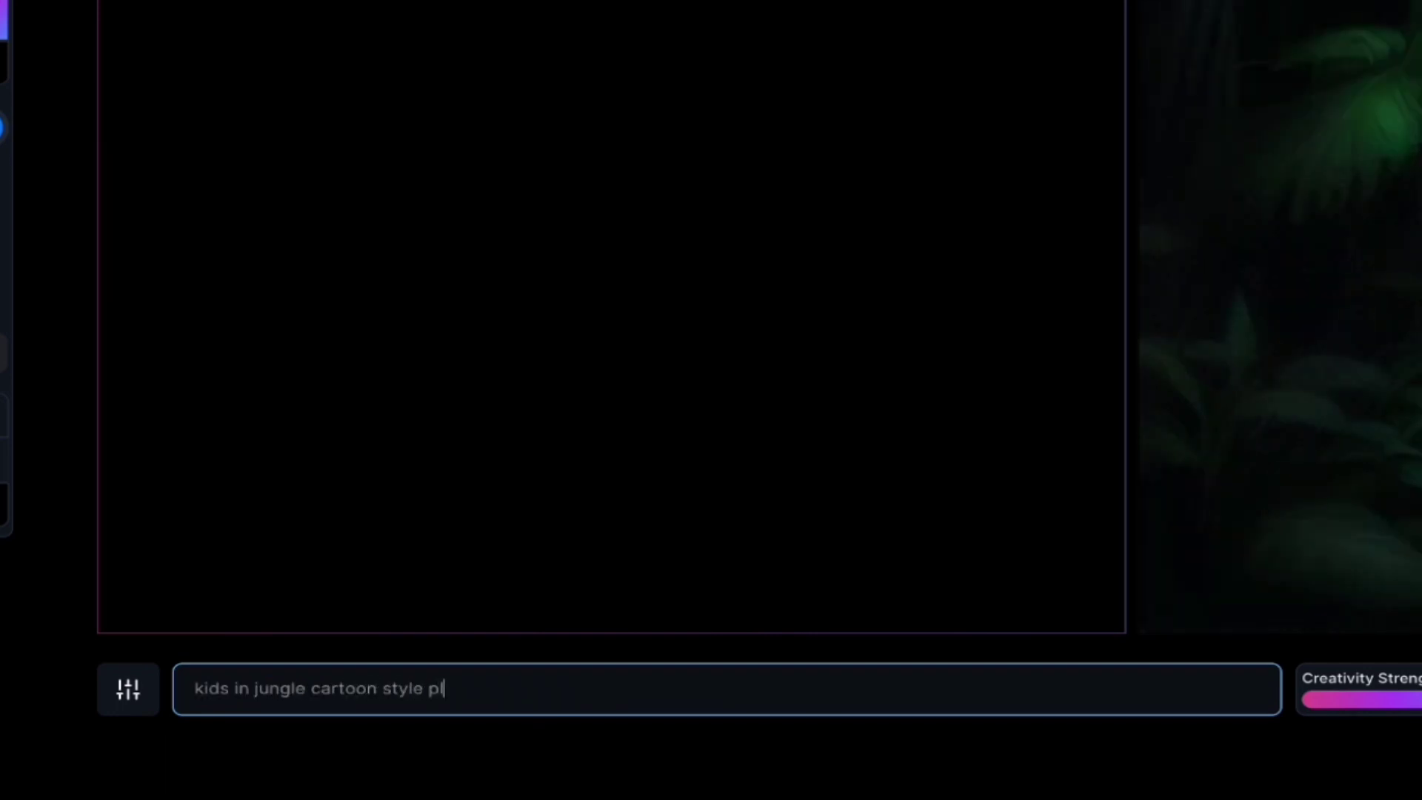
pyautogui.write('ying cricket ')
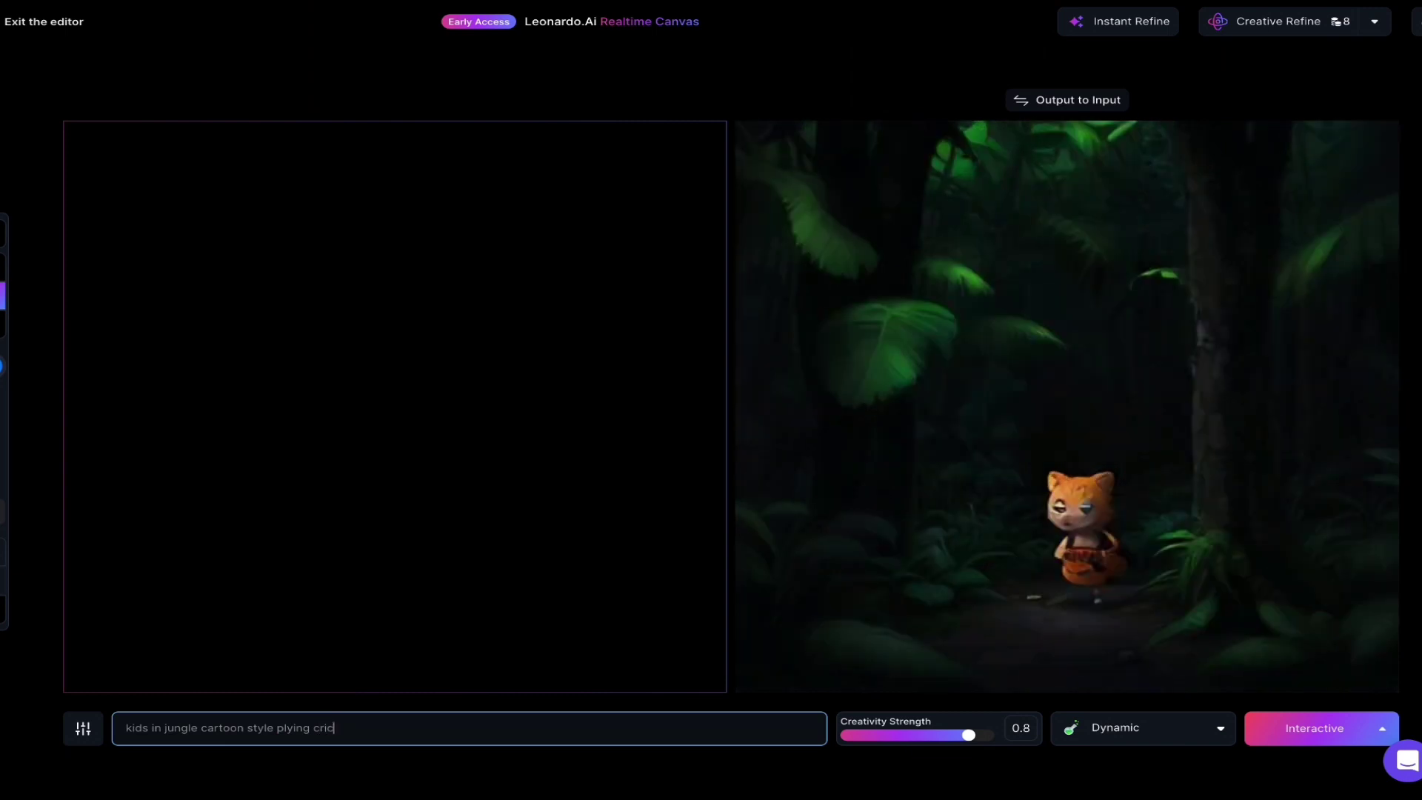
pyautogui.write(' in the morning')
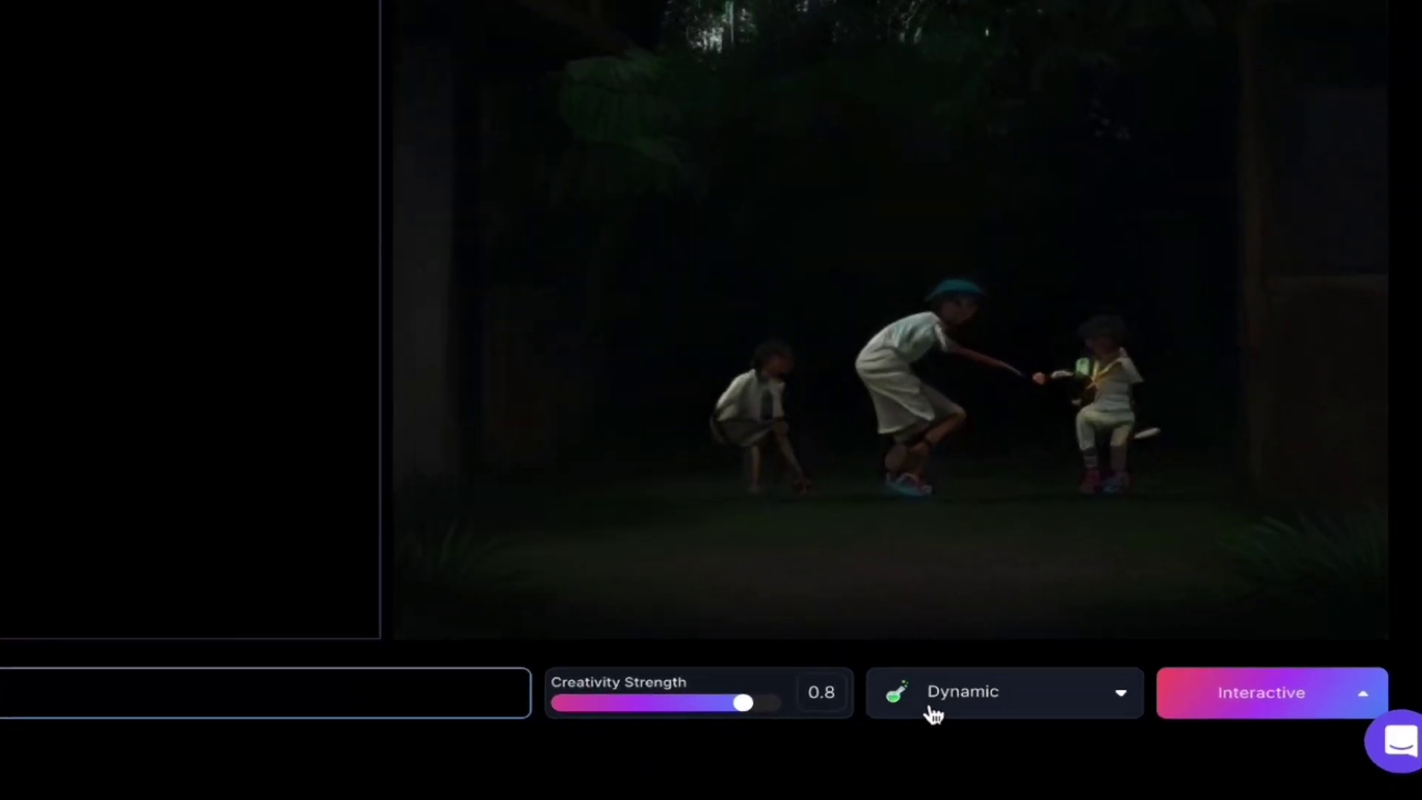
pyautogui.click(935, 713)
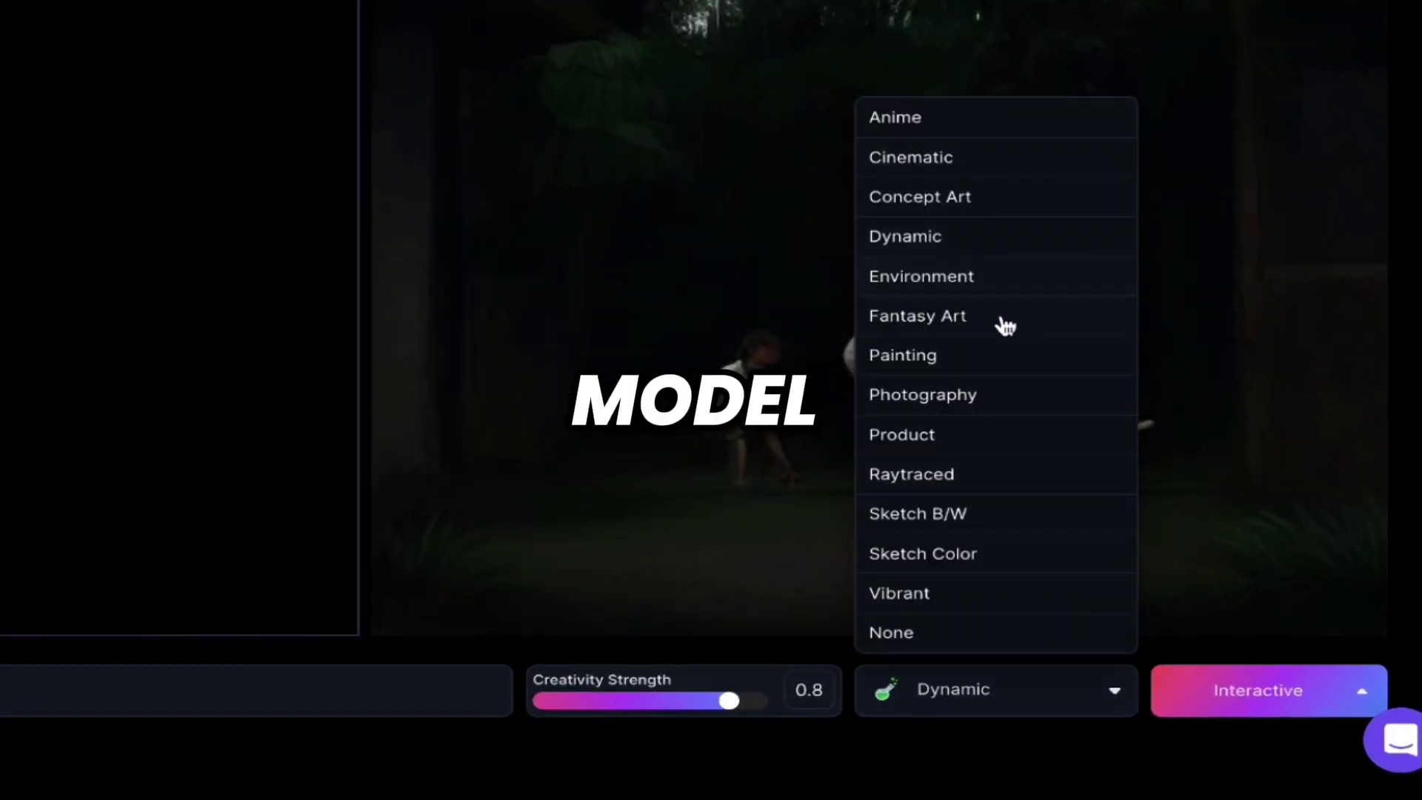
# - Apply the Vibrant style preset to the live output, then switch it to Cinematic
pyautogui.click(979, 593)
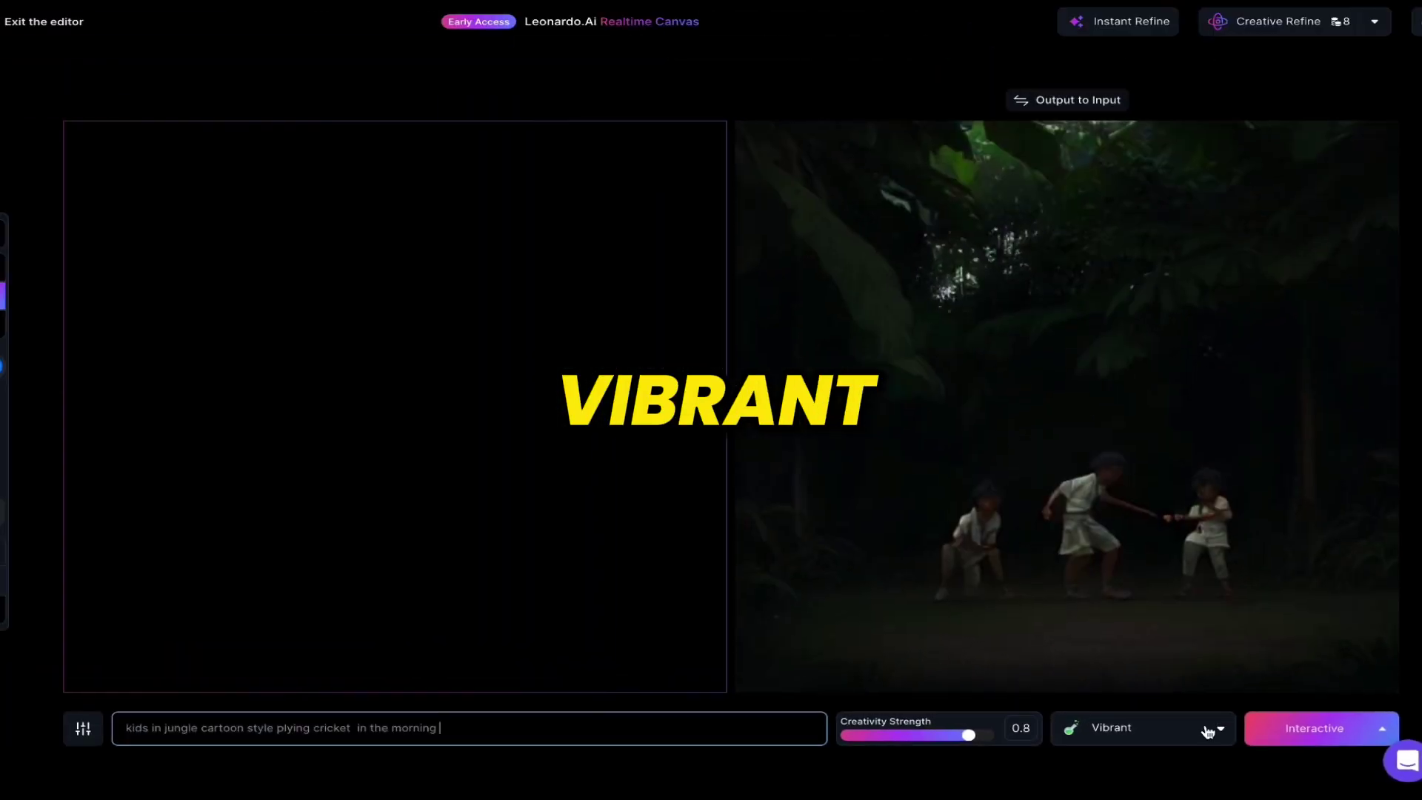
pyautogui.click(1048, 691)
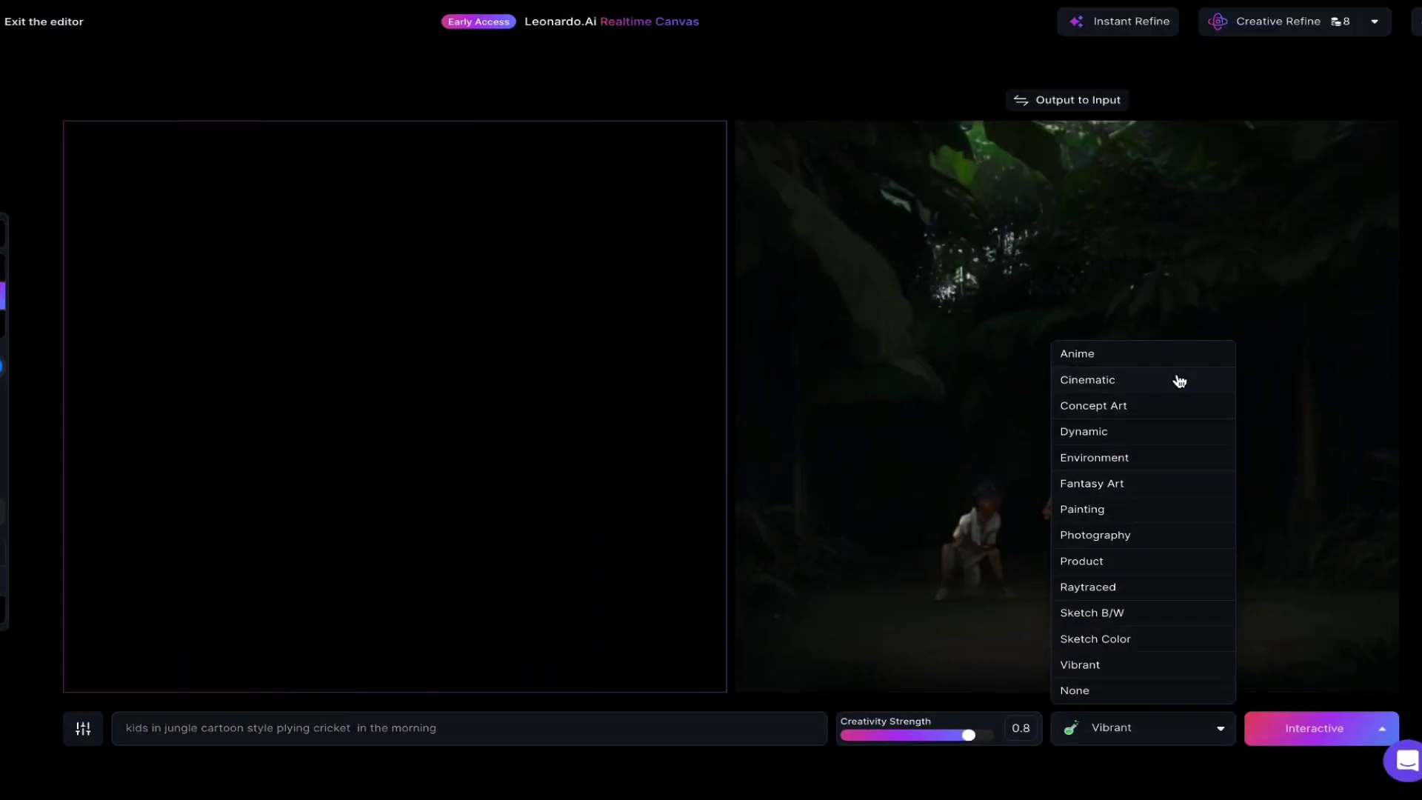
pyautogui.click(1174, 335)
pyautogui.click(1141, 730)
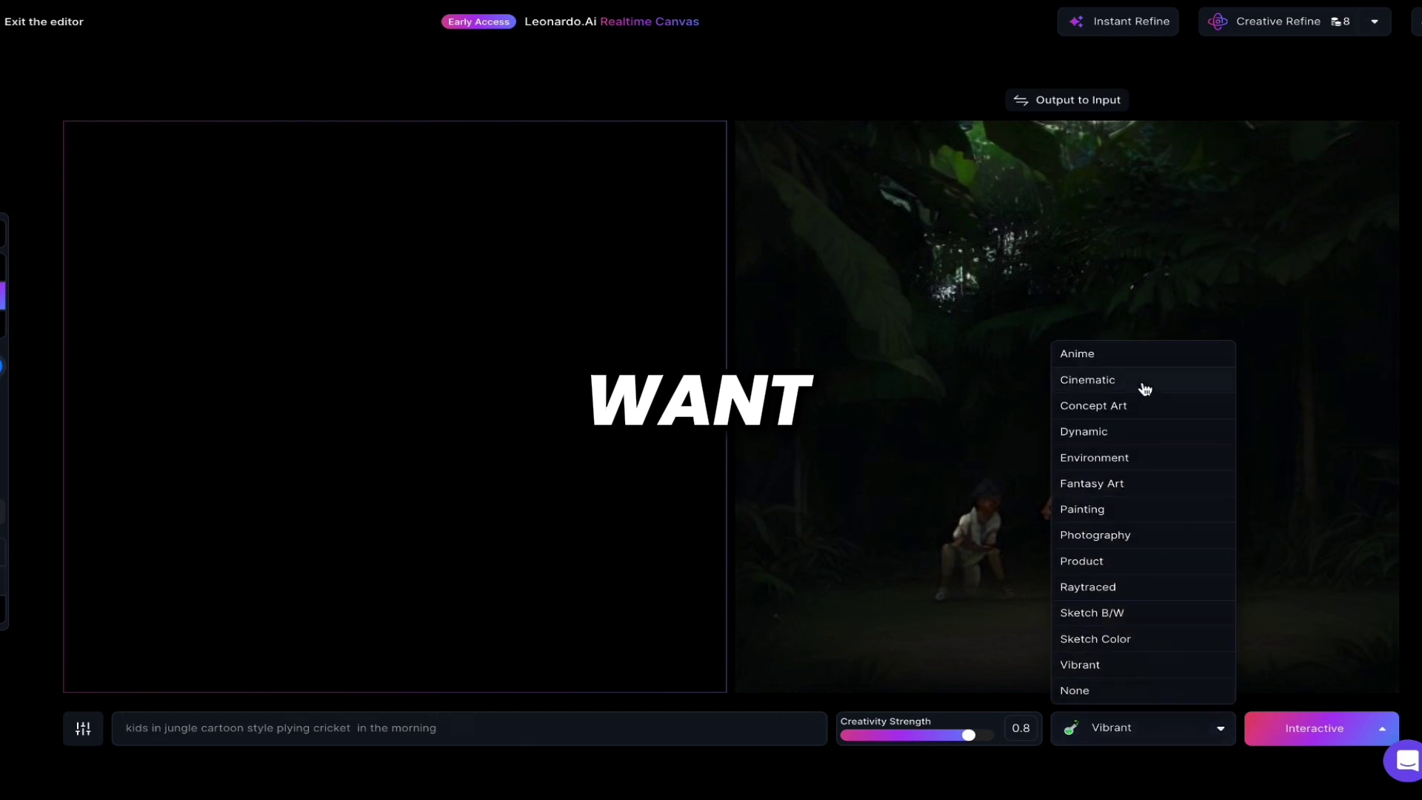
pyautogui.click(1143, 382)
# - Replace the prompt with a puppy, then with 'a kitty vibrant colors wearing cap blue eyes, attractive clear hd'
pyautogui.hotkey('ctrl', 'a')
pyautogui.press('BackSpace')
pyautogui.write('a')
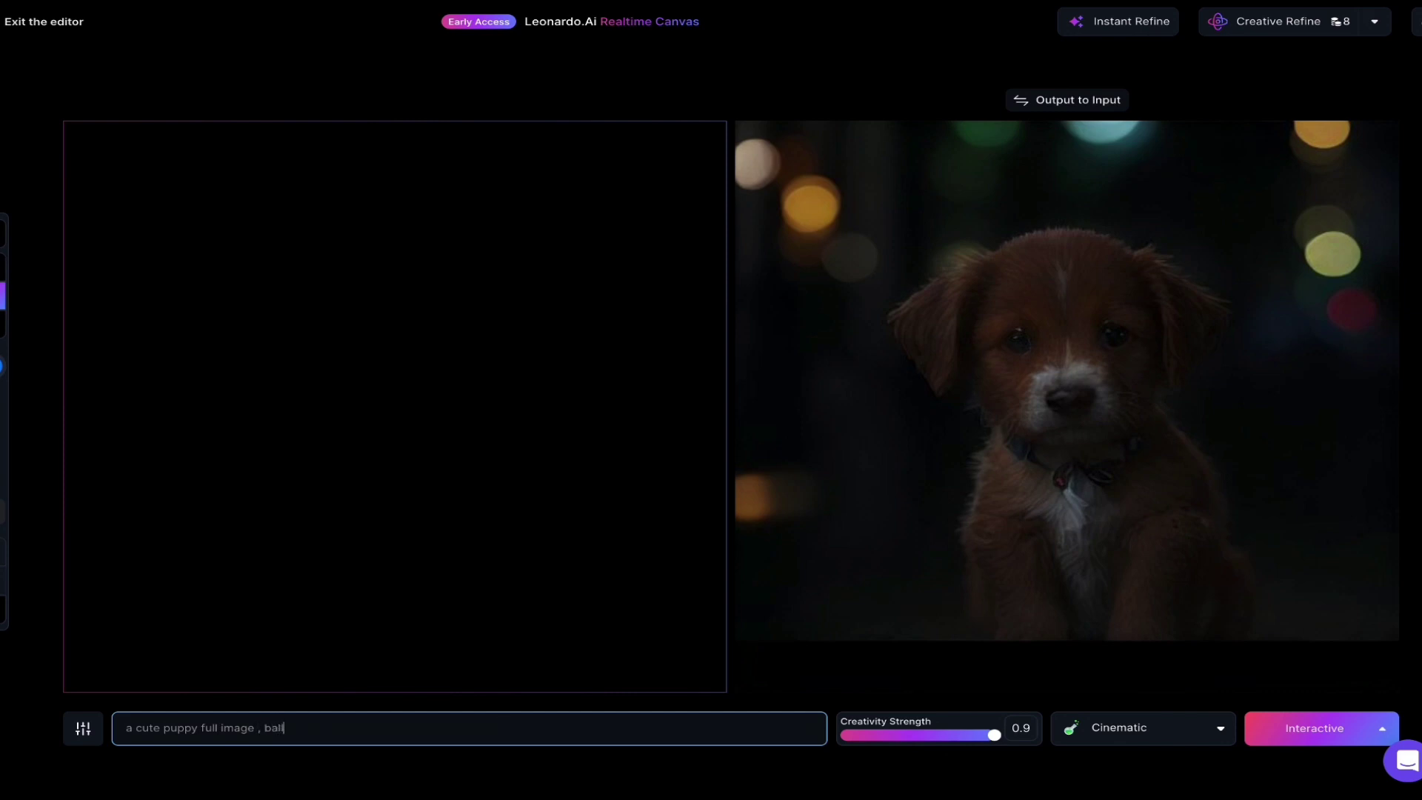
pyautogui.write('hand')
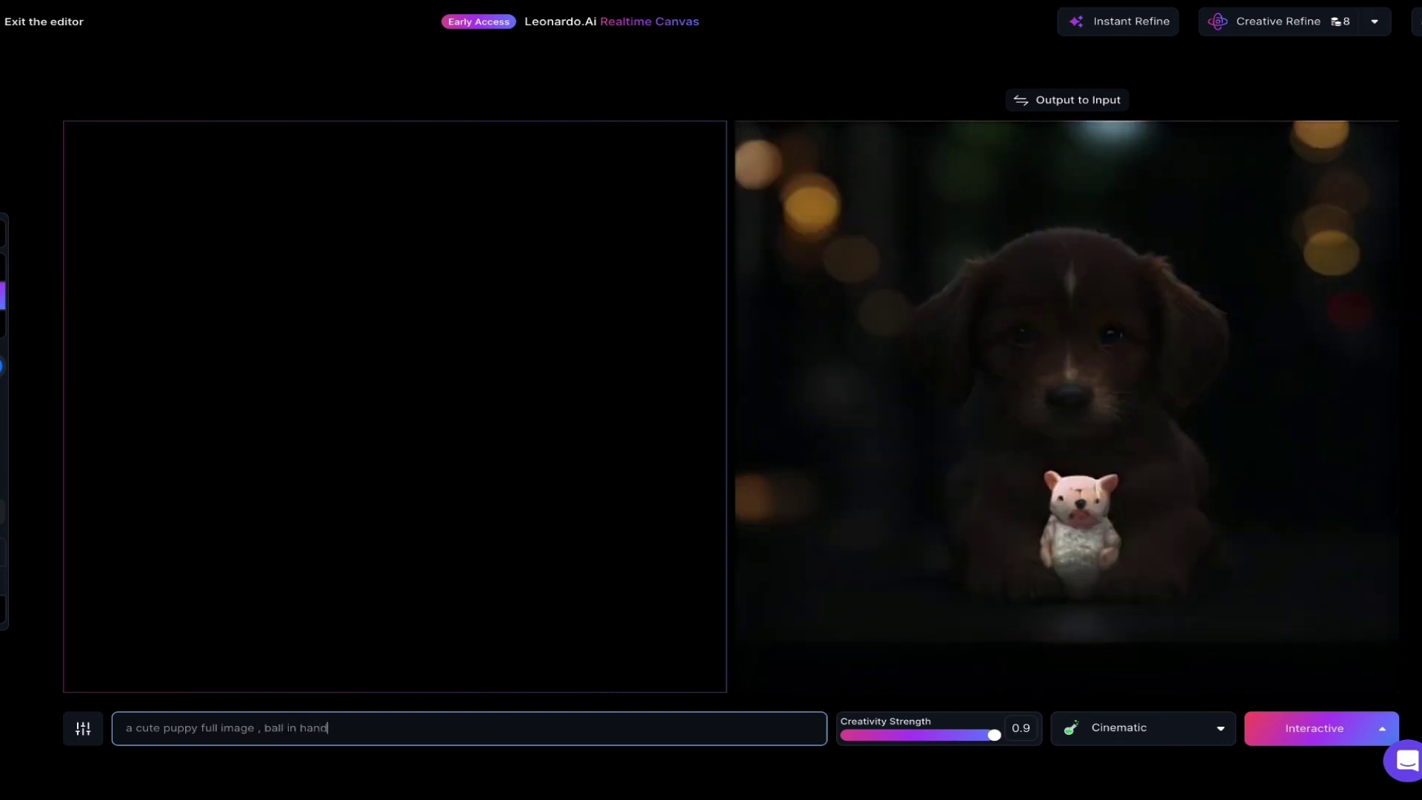
pyautogui.hotkey('ctrl', 'a')
pyautogui.press('BackSpace')
pyautogui.write('a kitty  vi')
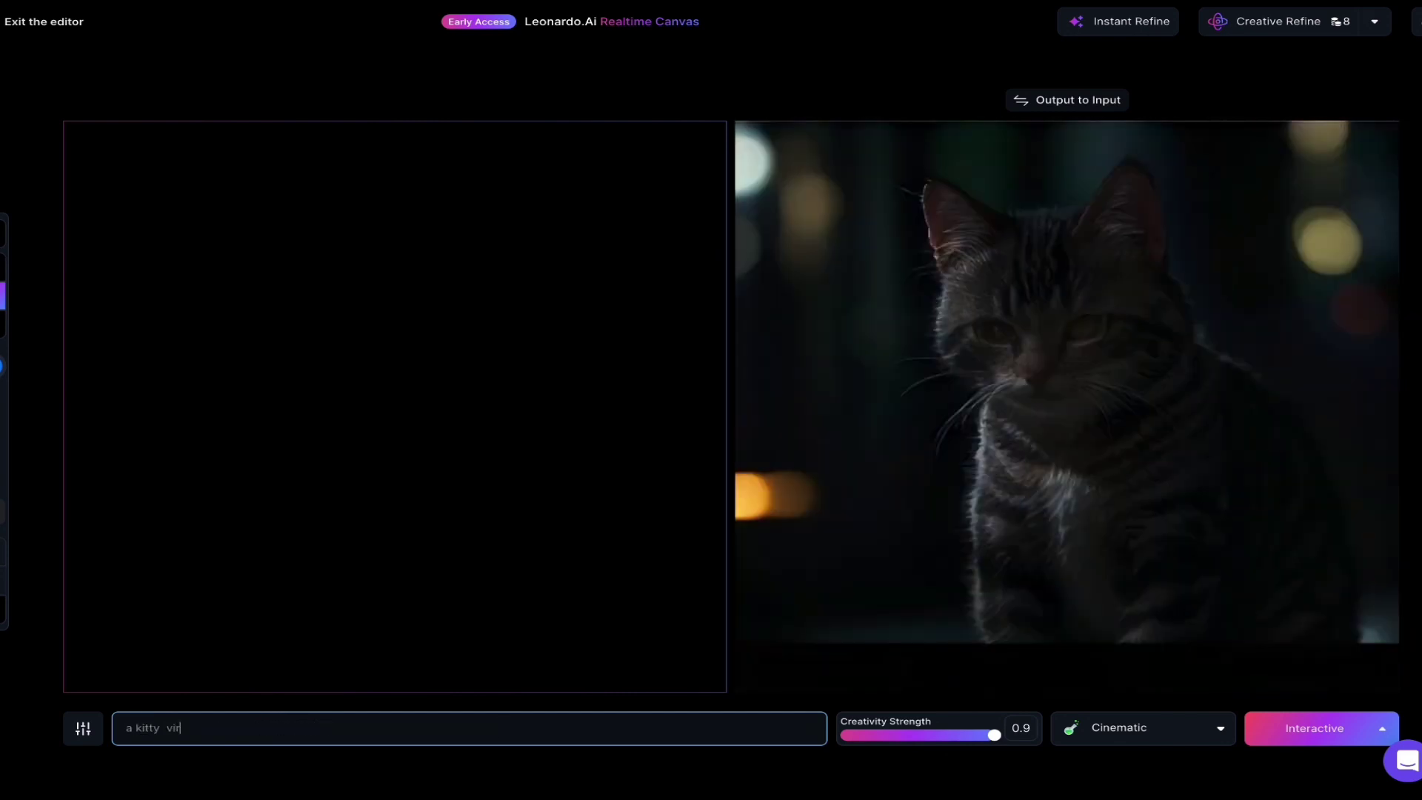
pyautogui.write('brant col')
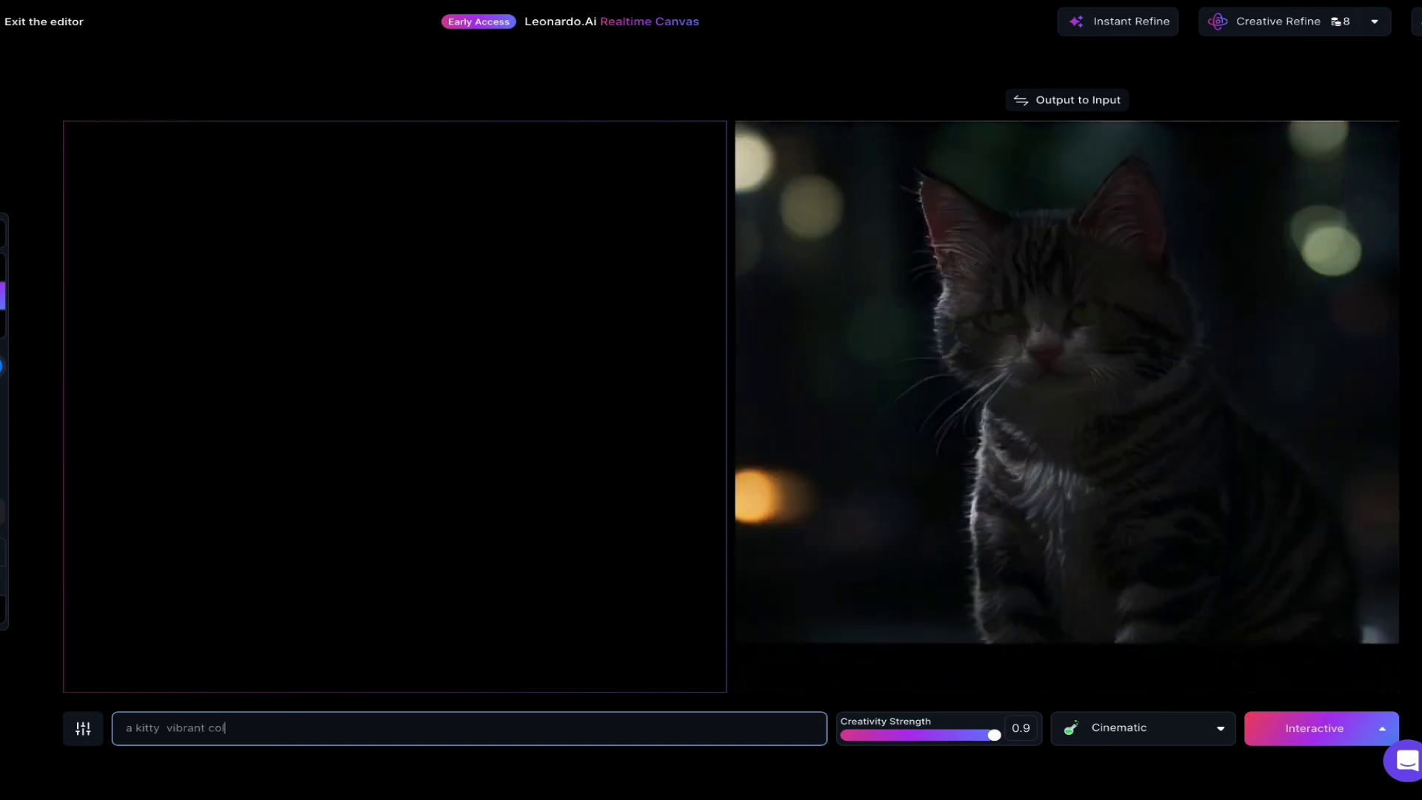
pyautogui.write('ors ')
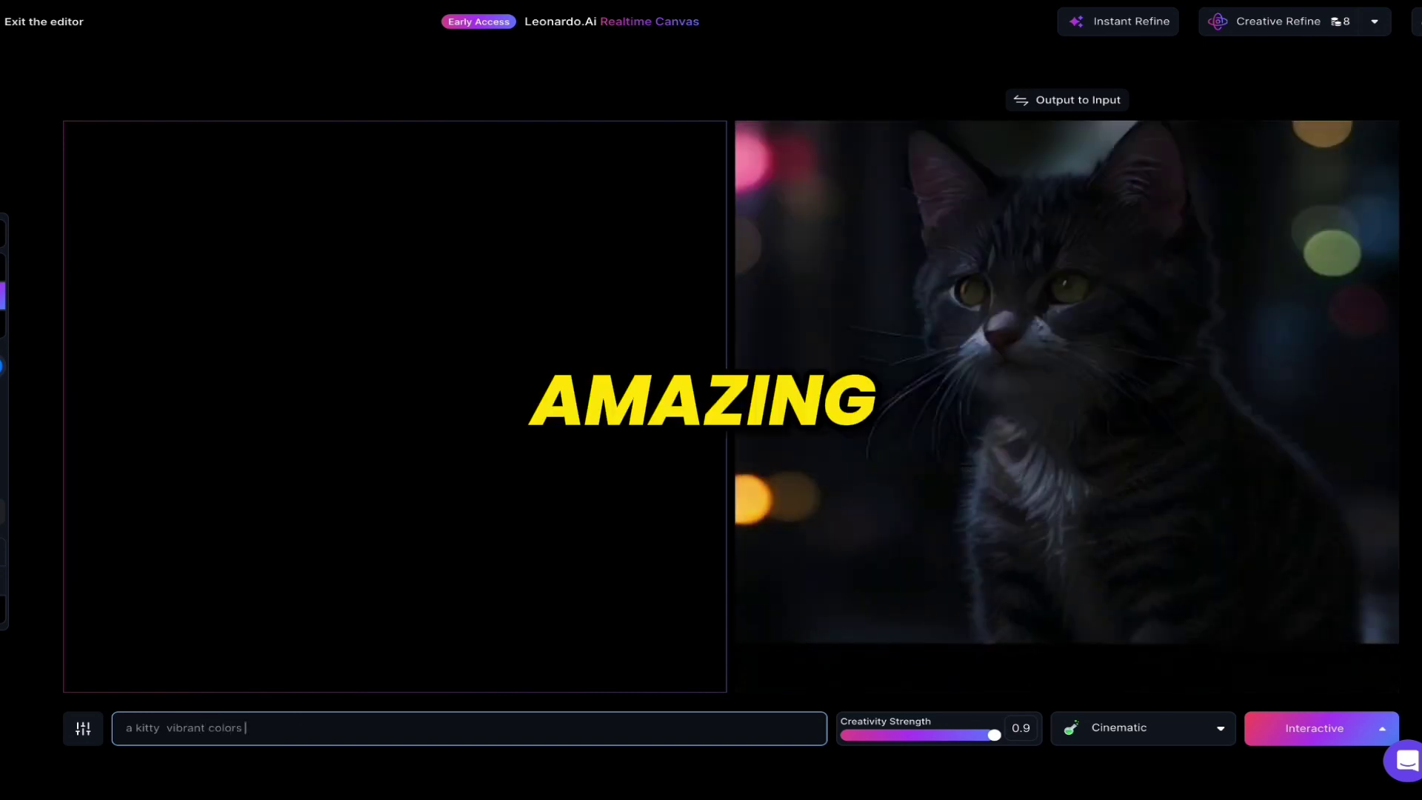
pyautogui.write('wearing cap')
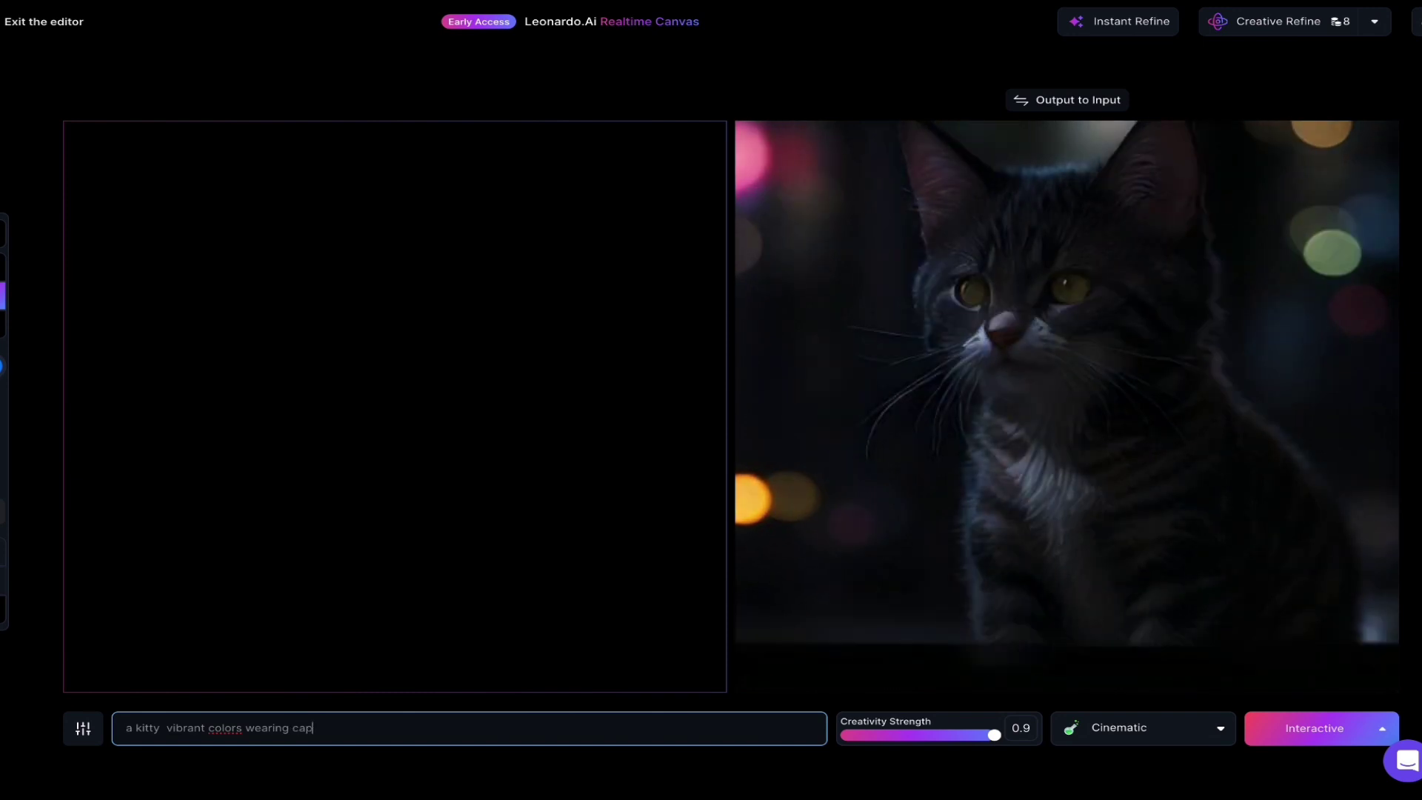
pyautogui.write(' blue eyes')
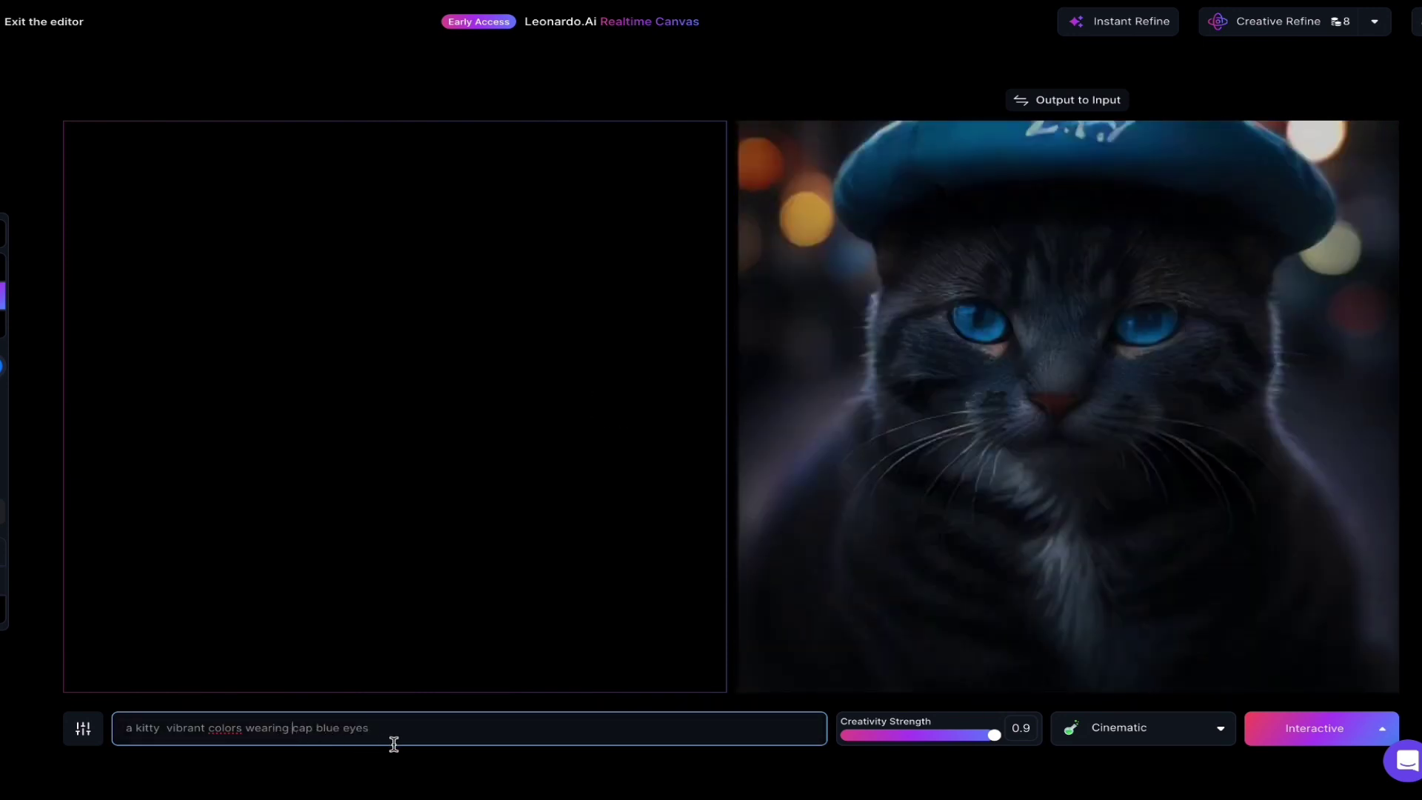
pyautogui.click(448, 728)
pyautogui.write(', attractive clear hd')
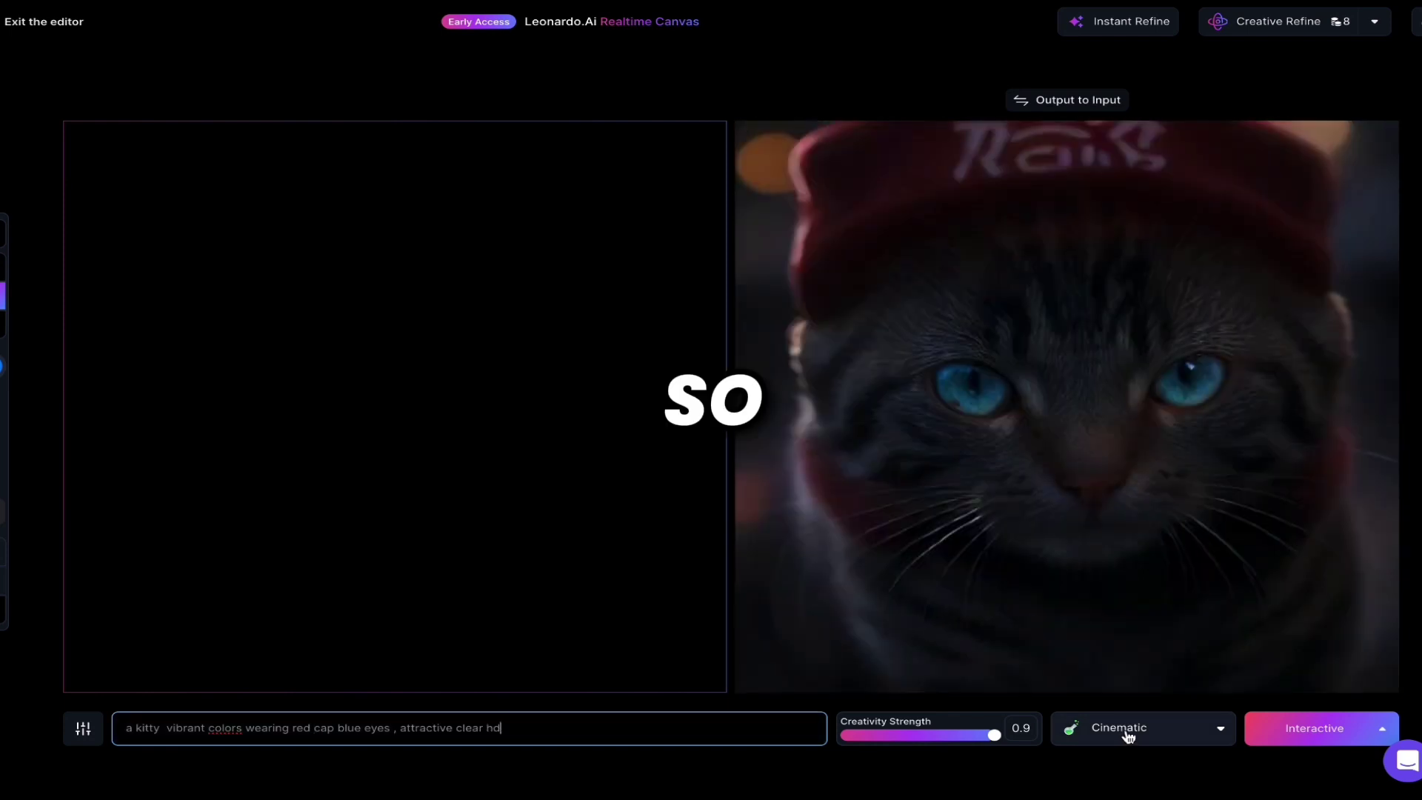
# - Cycle the style preset through Fantasy Art, Concept Art and Painting
pyautogui.click(1127, 729)
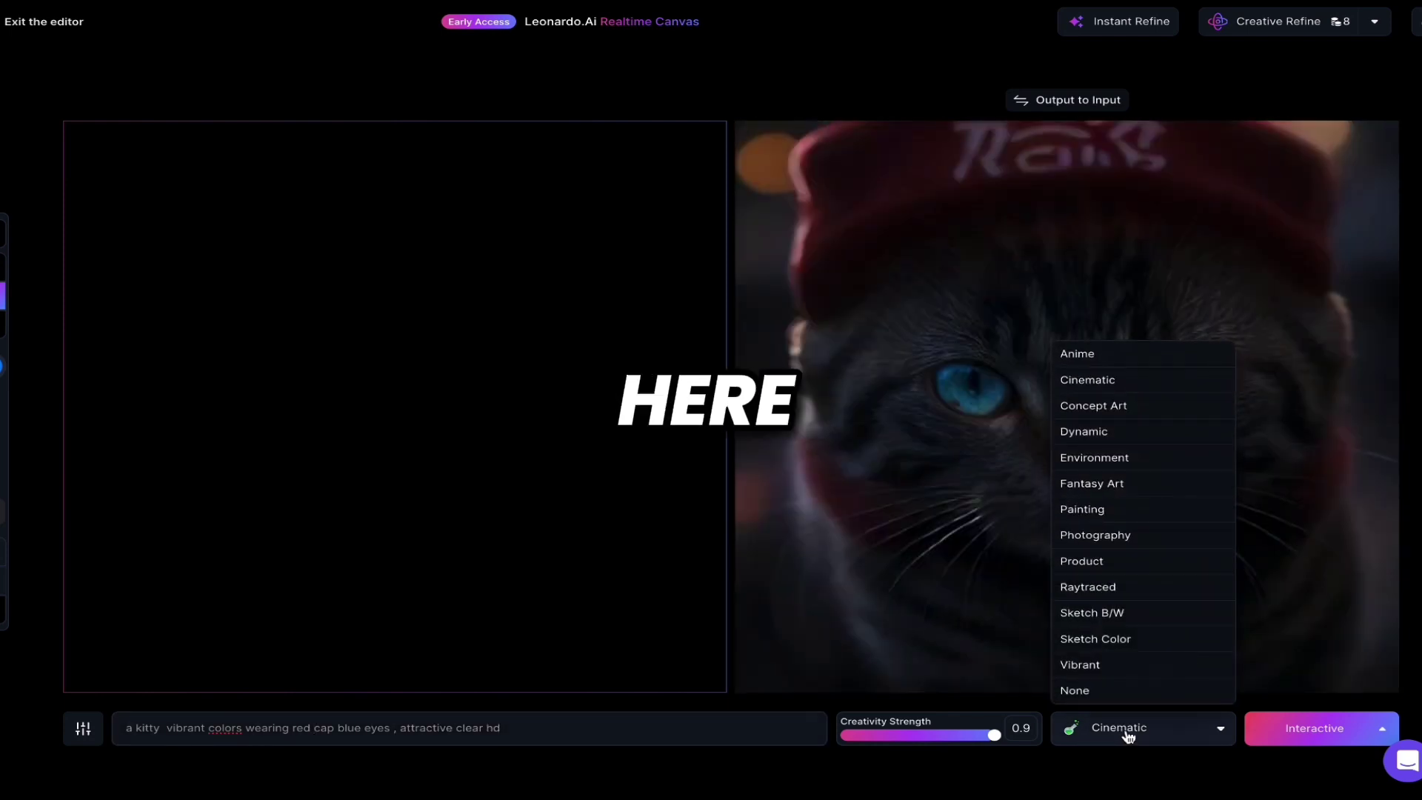
pyautogui.click(1169, 489)
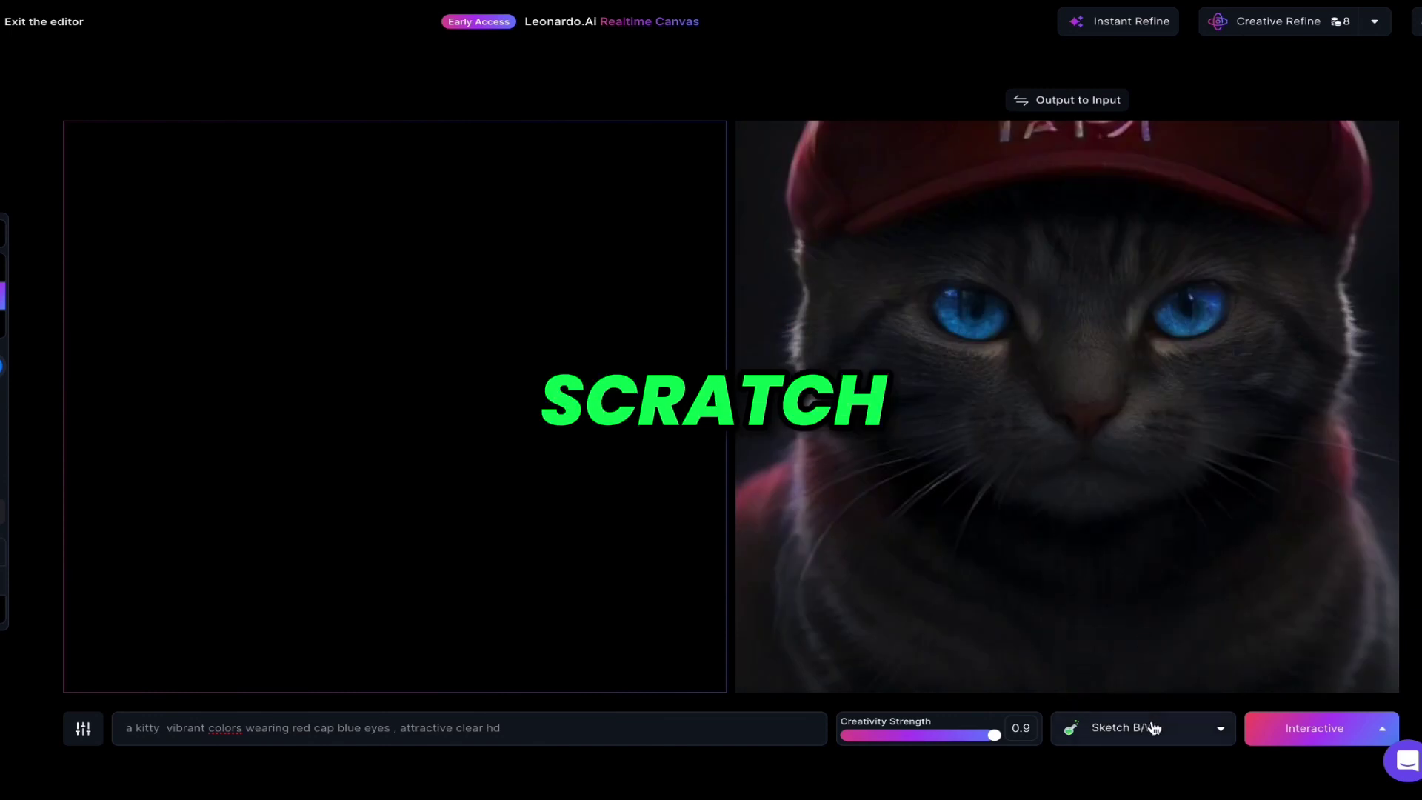
pyautogui.click(1162, 738)
pyautogui.click(1159, 407)
pyautogui.click(1134, 740)
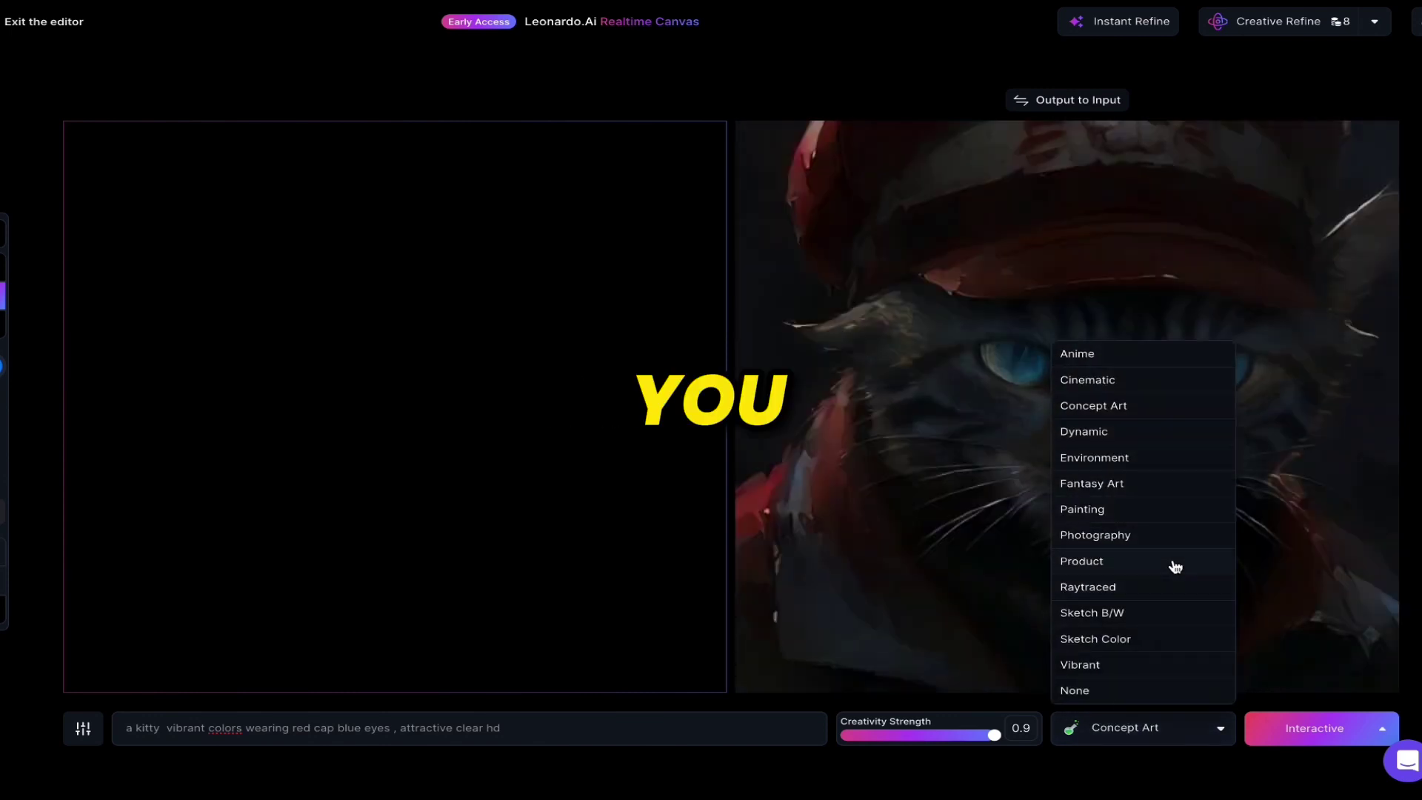
pyautogui.click(1163, 511)
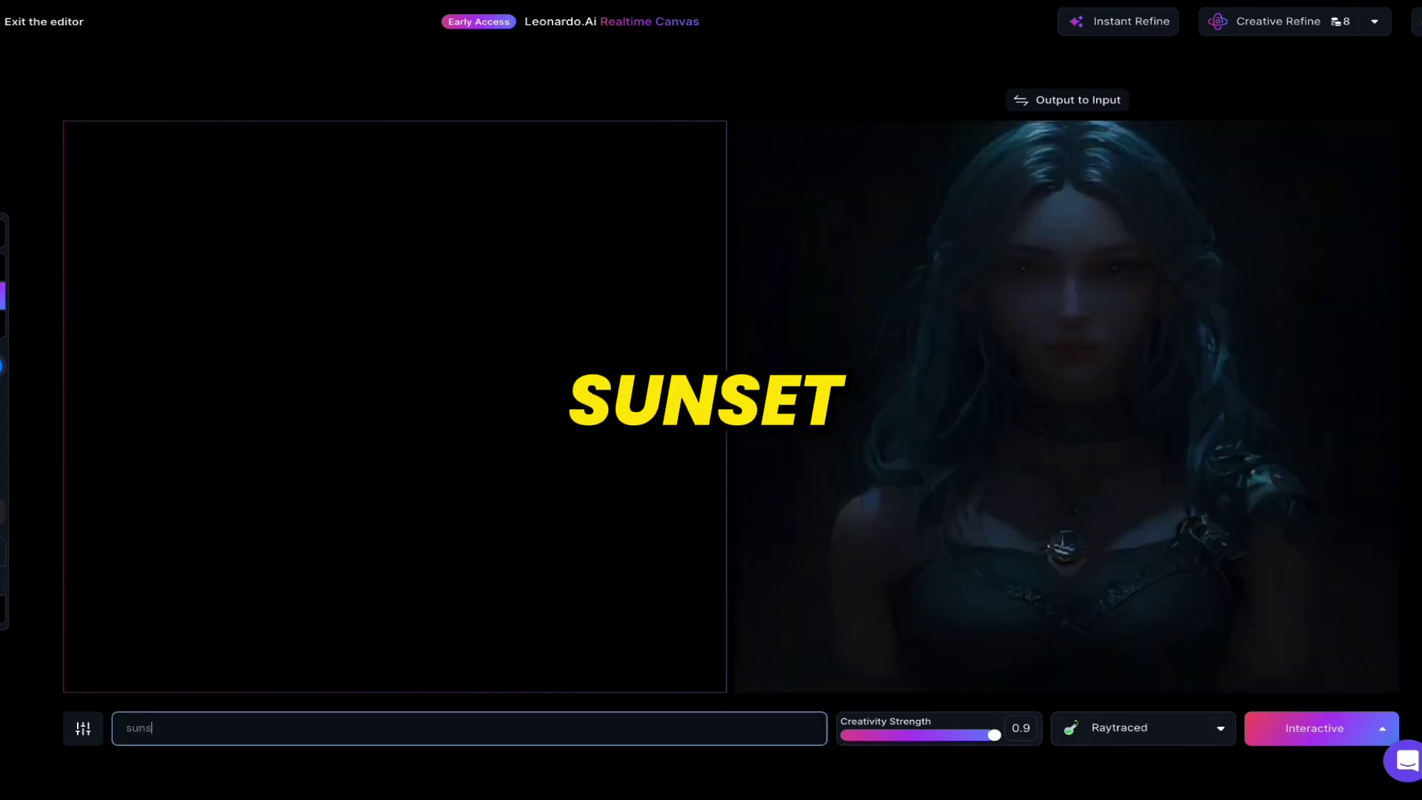
# - Set the prompt to 'sunset in the beach', then replace it with 'suurise in the beach'
pyautogui.write('set in the beach')
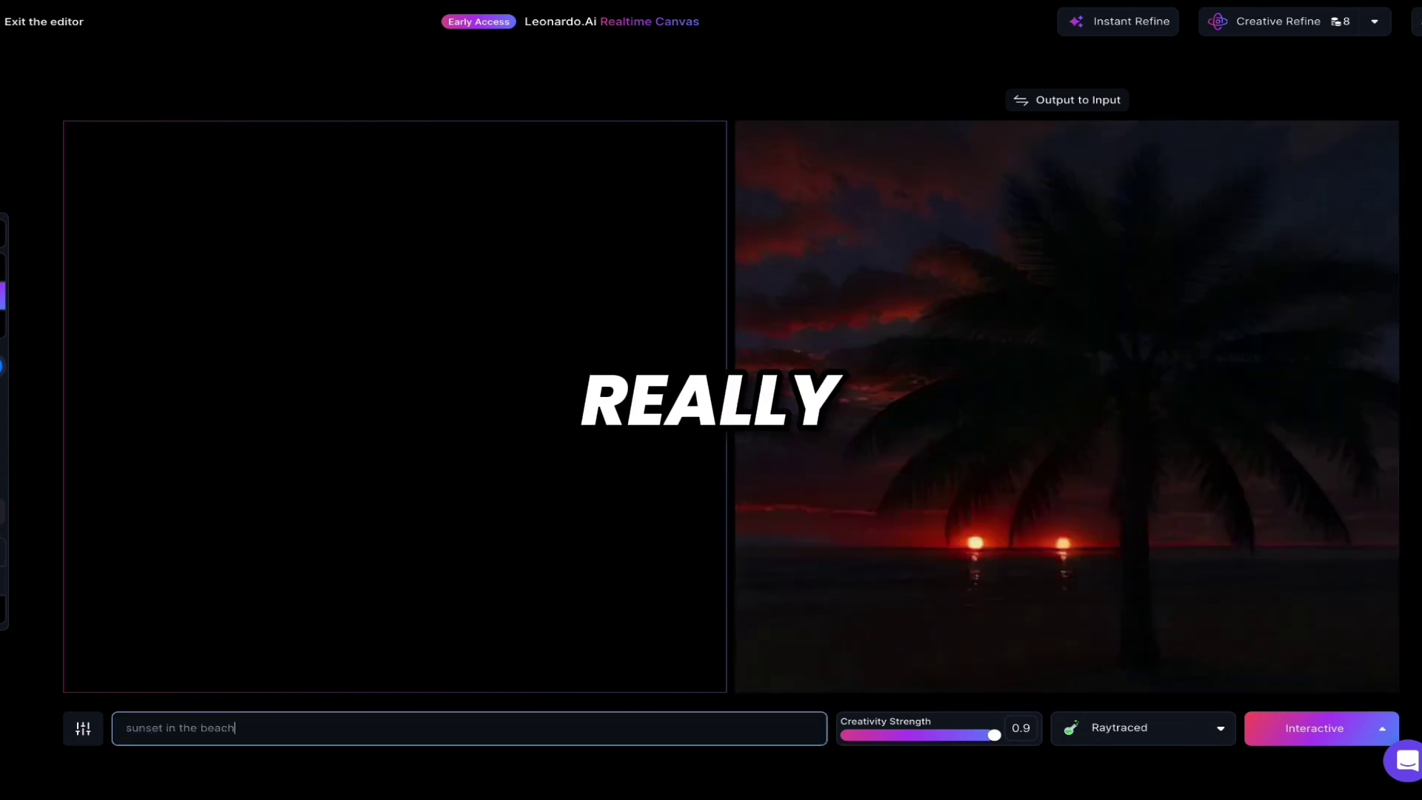
pyautogui.hotkey('ctrl', 'a')
pyautogui.write('suuris')
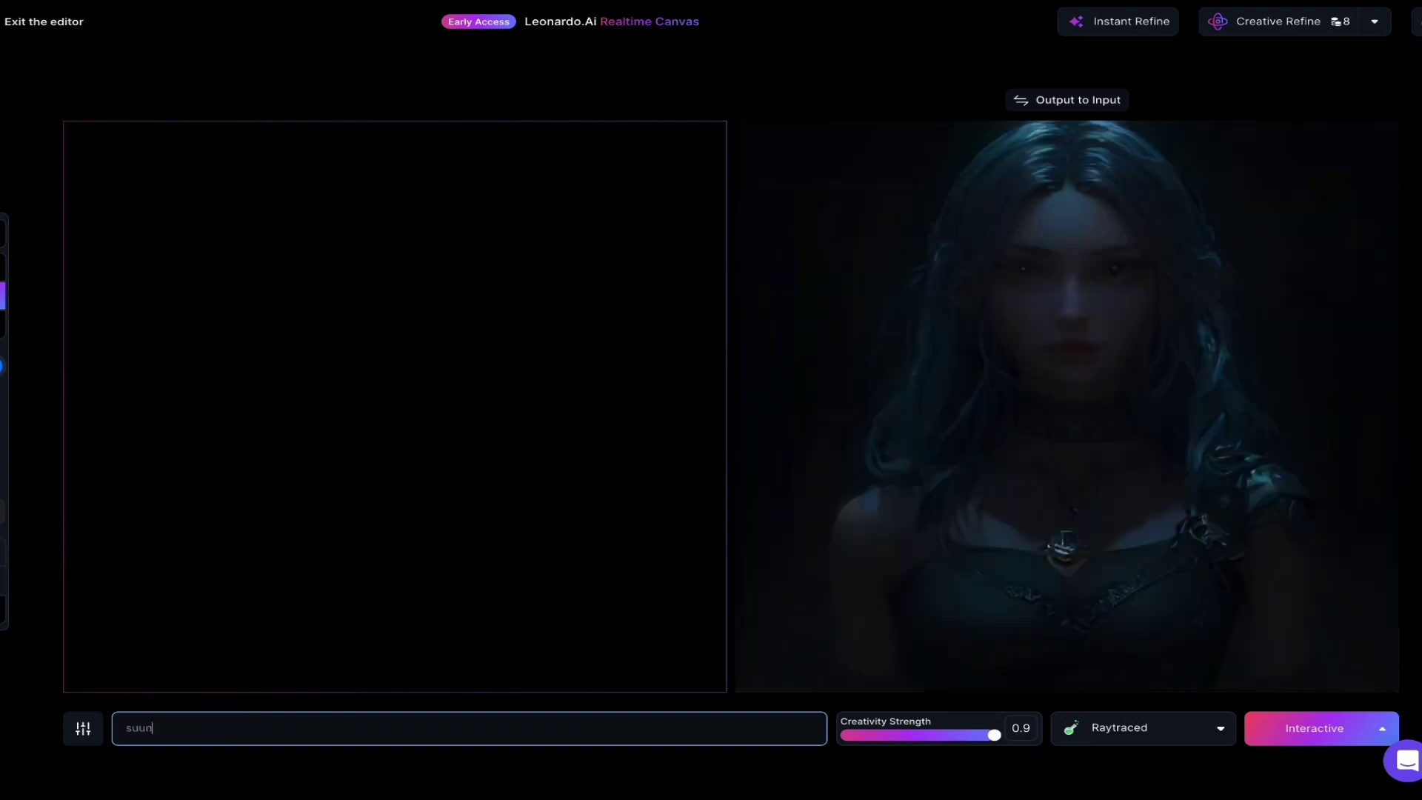
pyautogui.write('e in the beach')
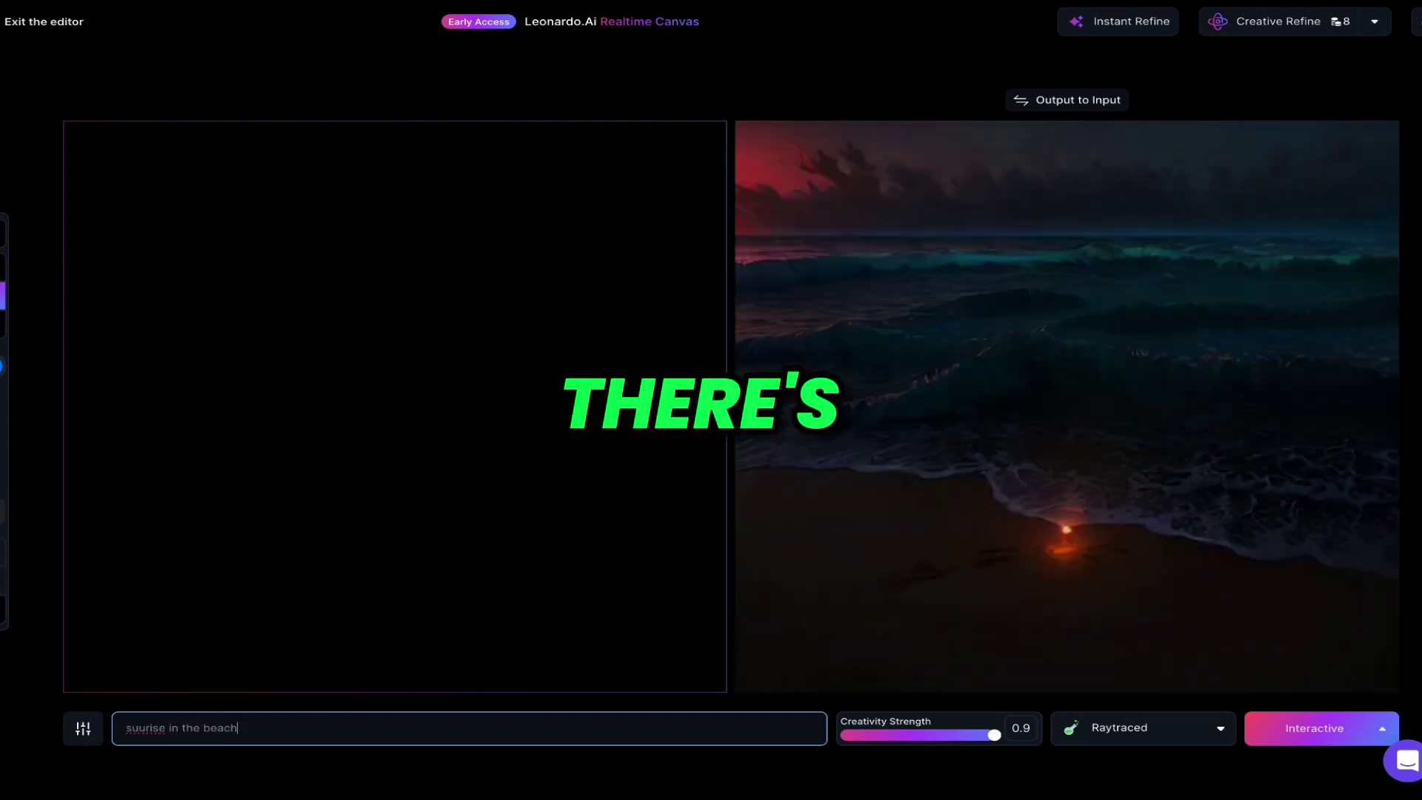
pyautogui.click(1077, 551)
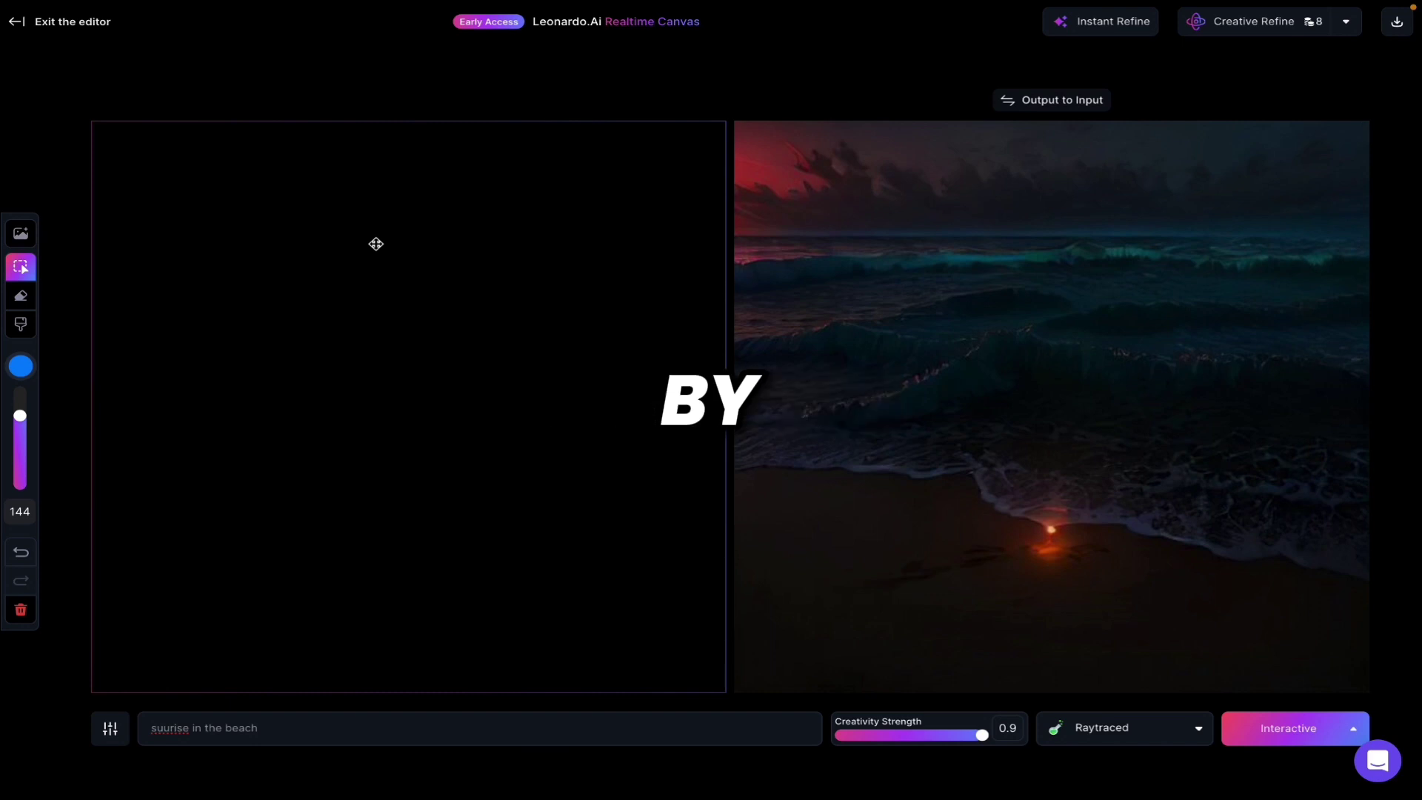
# - Sketch five blue strokes on the input canvas: a loop, a bottom line, a hook, a curve and a vertical stroke
pyautogui.moveTo(333, 237)
pyautogui.mouseDown()
pyautogui.moveTo(581, 247)
pyautogui.moveTo(337, 240)
pyautogui.mouseUp()
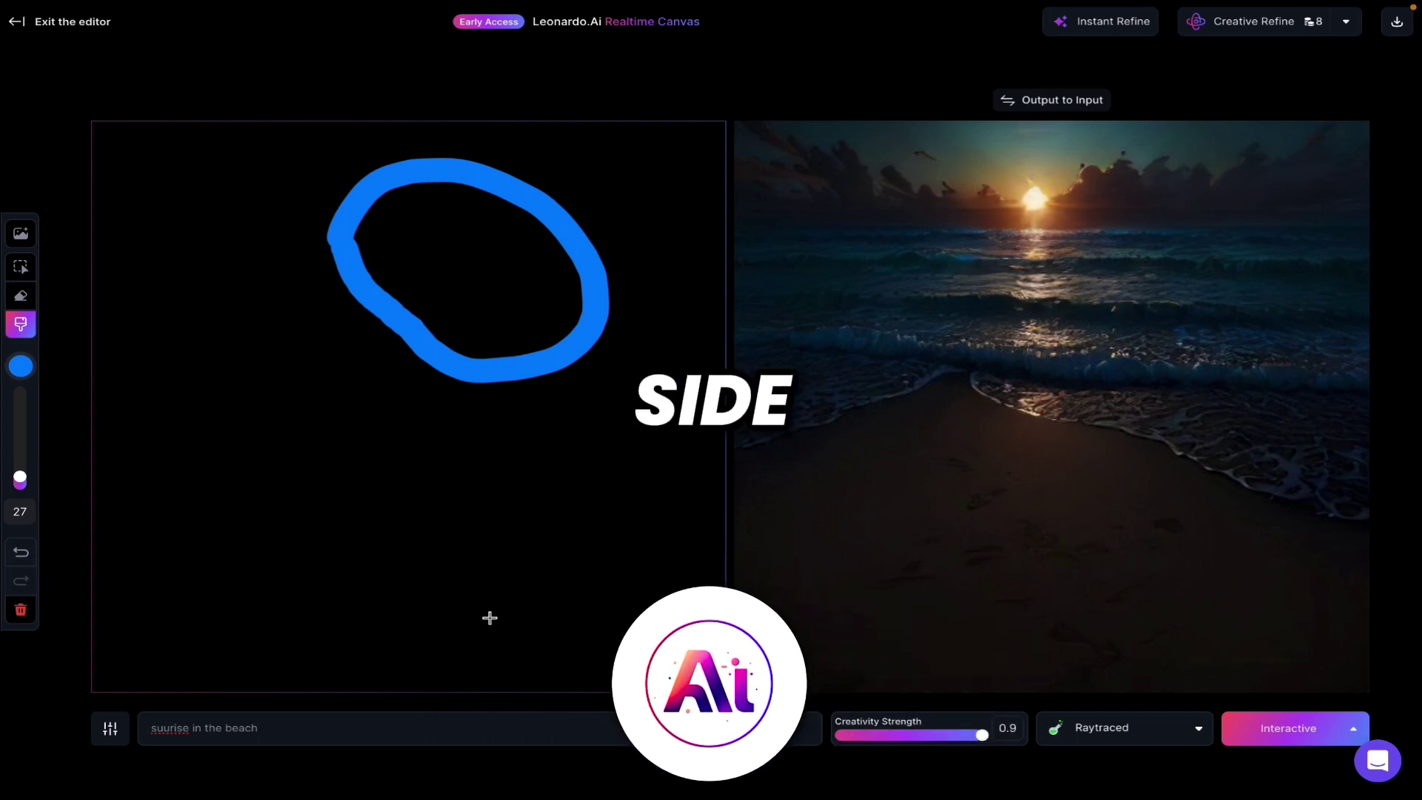
pyautogui.moveTo(490, 618); pyautogui.dragTo(278, 618)
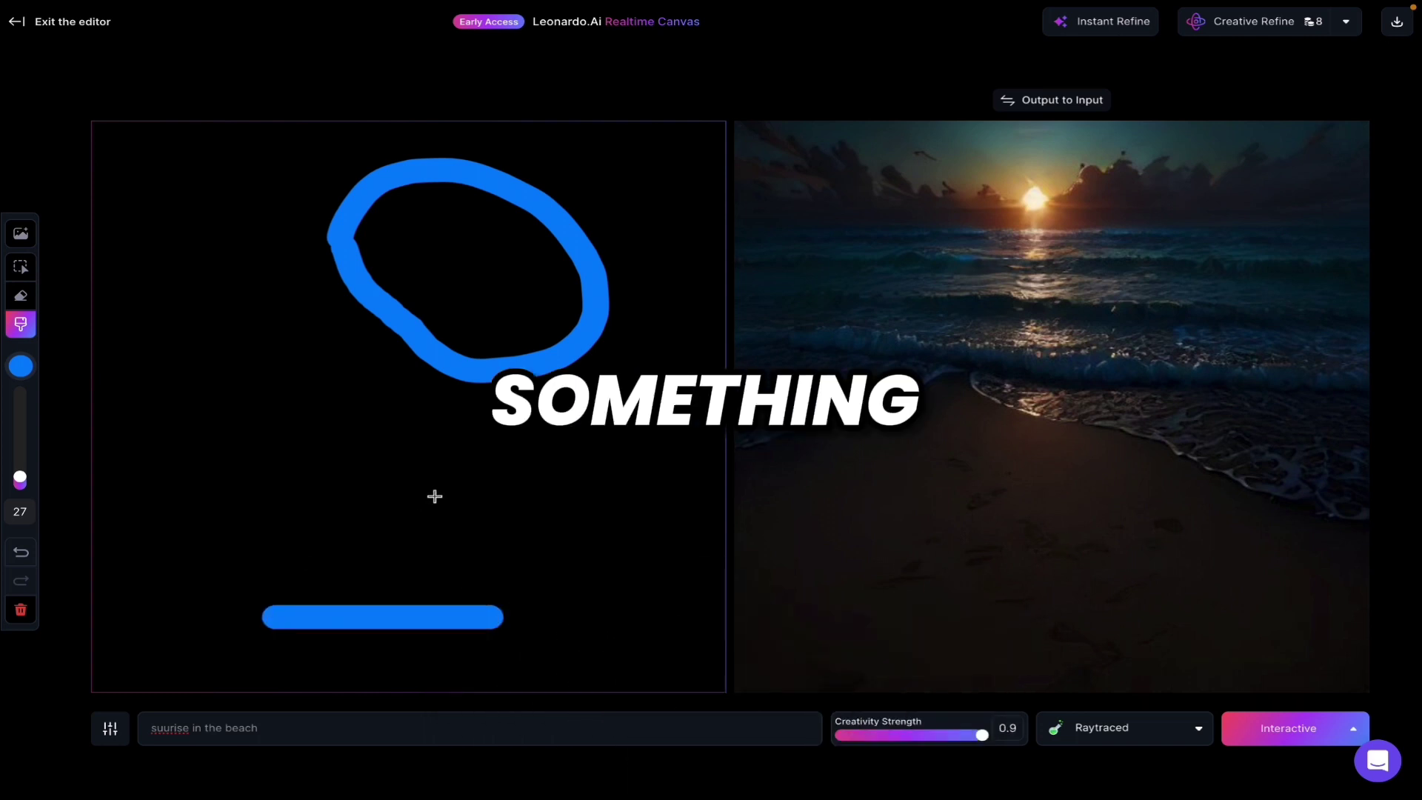
pyautogui.moveTo(668, 520)
pyautogui.mouseDown()
pyautogui.moveTo(668, 549)
pyautogui.moveTo(603, 546)
pyautogui.mouseUp()
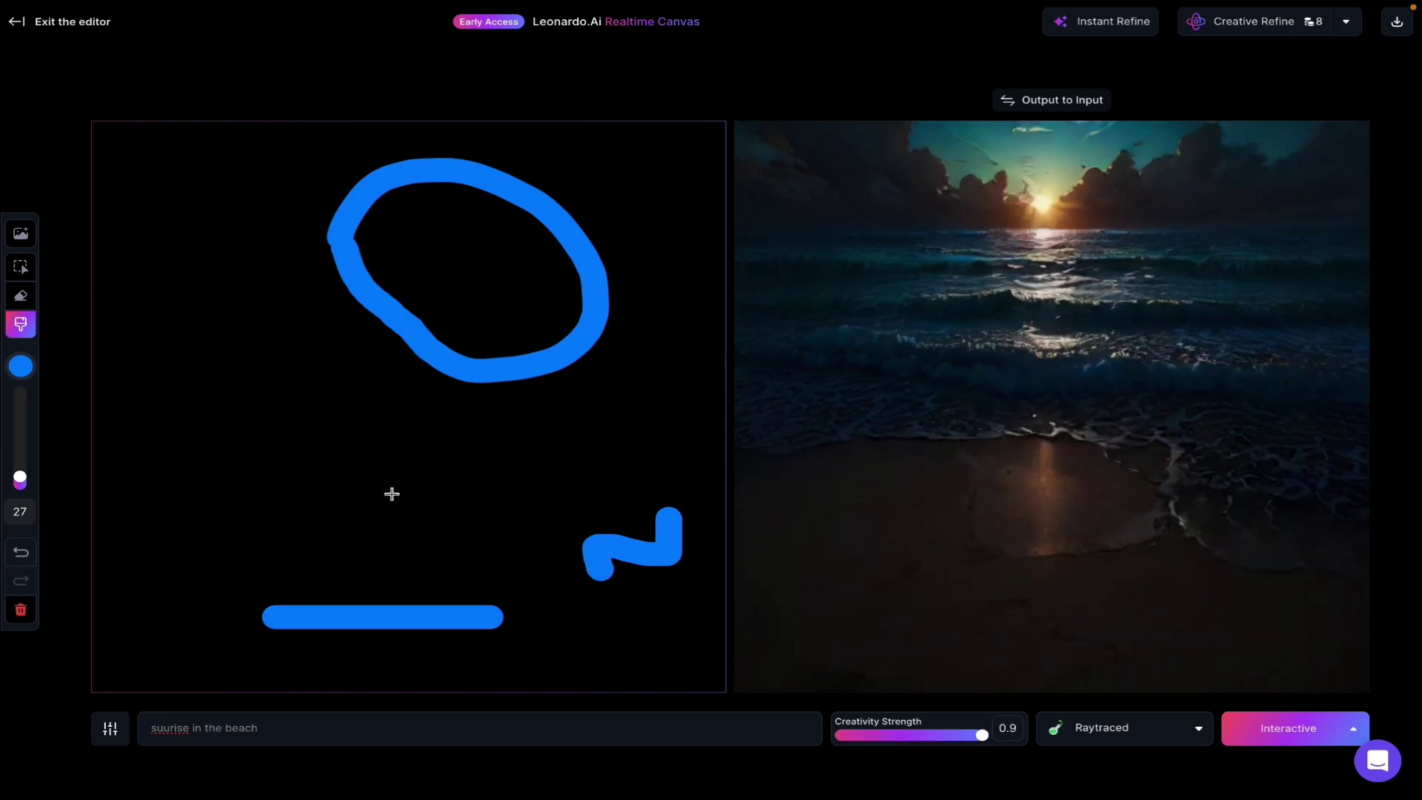
pyautogui.moveTo(297, 575); pyautogui.dragTo(516, 506)
pyautogui.moveTo(173, 613)
pyautogui.mouseDown()
pyautogui.moveTo(172, 495)
pyautogui.moveTo(181, 596)
pyautogui.mouseUp()
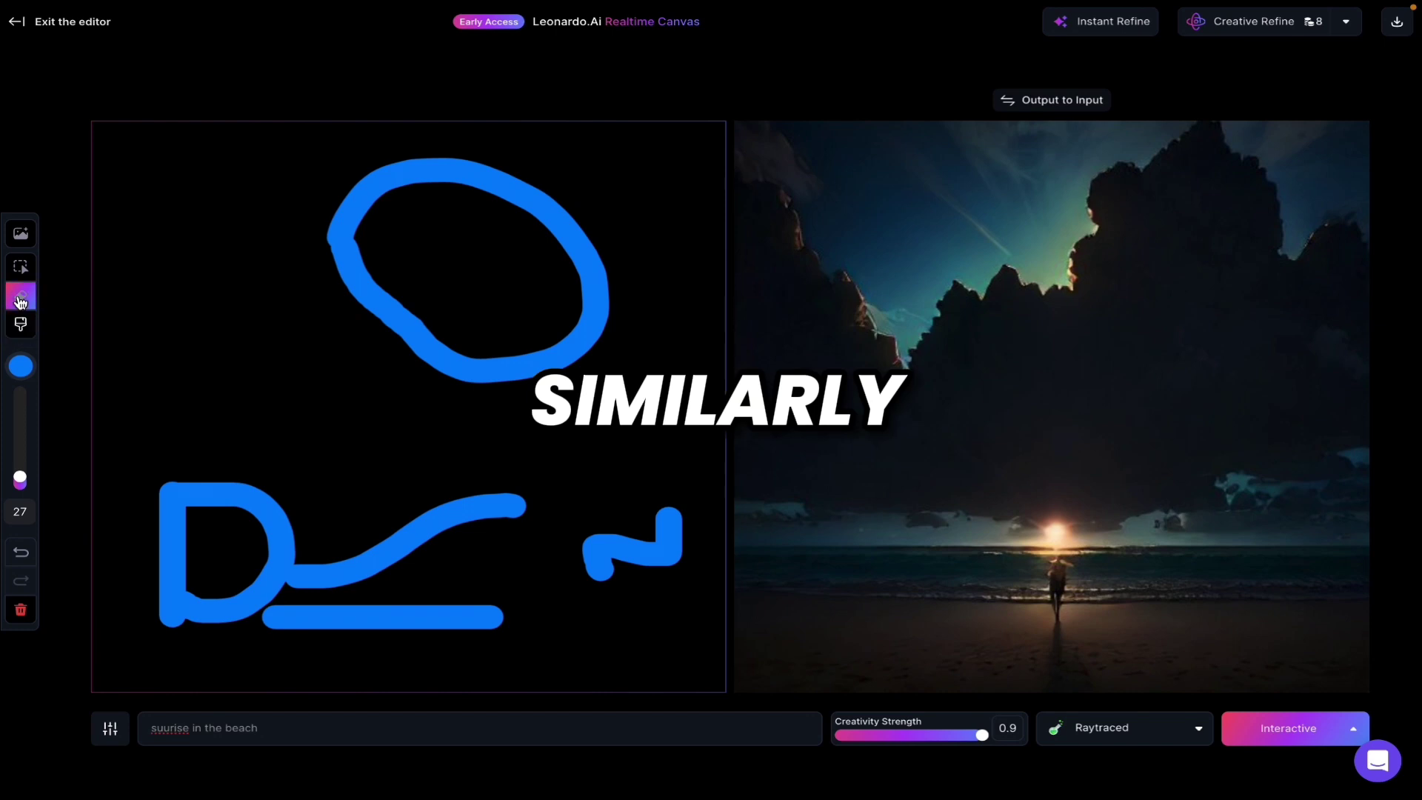
# - Erase the left part of the D-shaped stroke, then exit the editor to the Home page
pyautogui.click(20, 299)
pyautogui.moveTo(163, 466)
pyautogui.mouseDown()
pyautogui.moveTo(162, 573)
pyautogui.moveTo(205, 616)
pyautogui.moveTo(213, 569)
pyautogui.moveTo(207, 526)
pyautogui.moveTo(184, 605)
pyautogui.mouseUp()
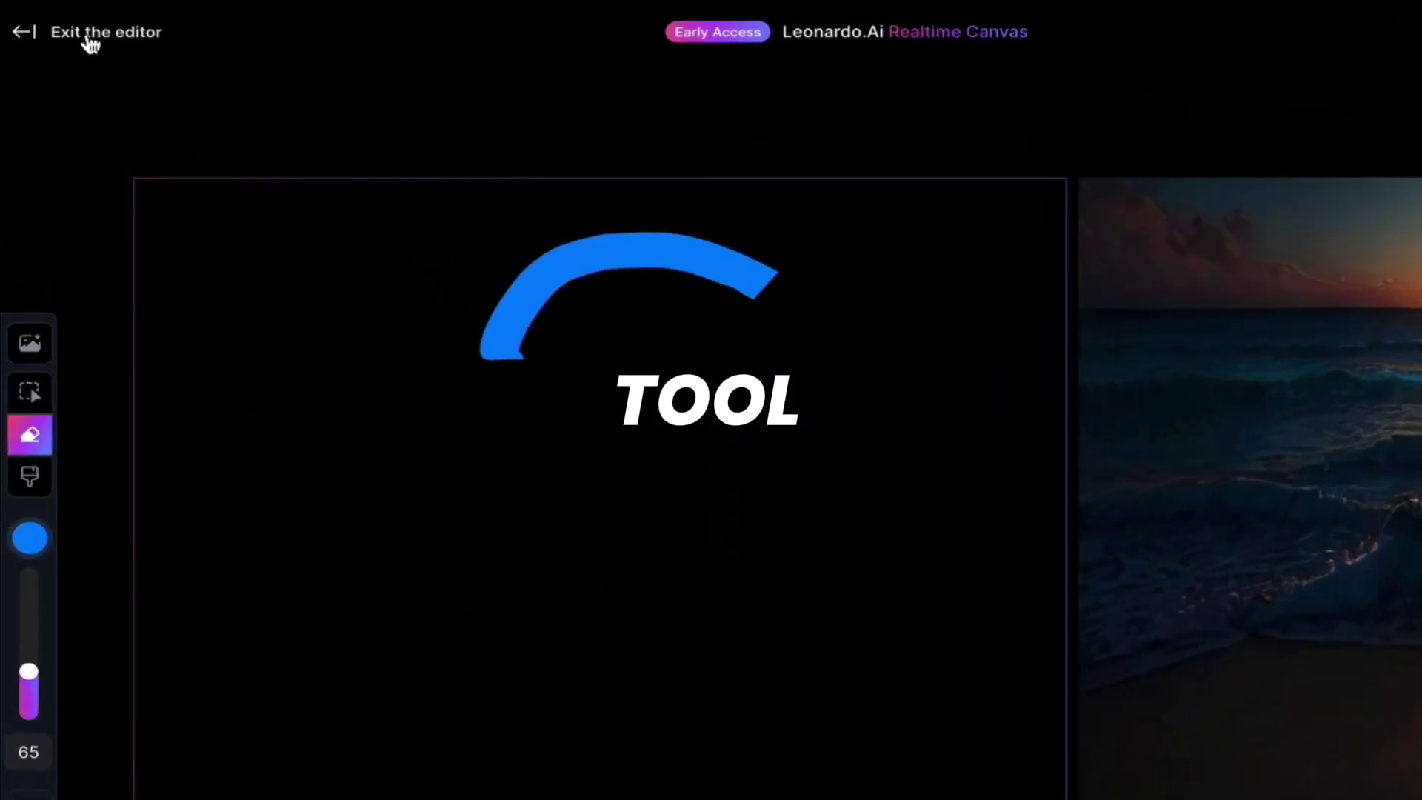
pyautogui.click(86, 41)
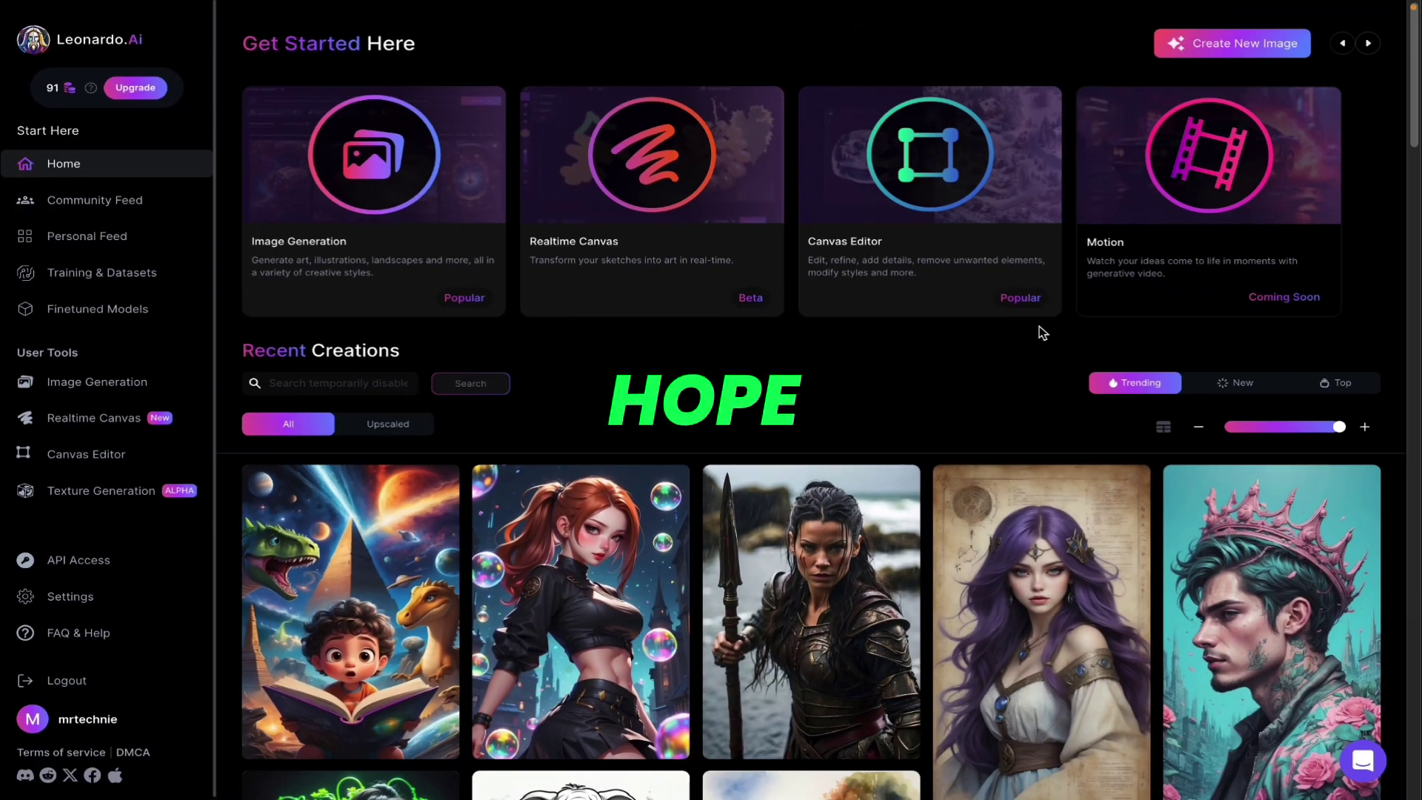